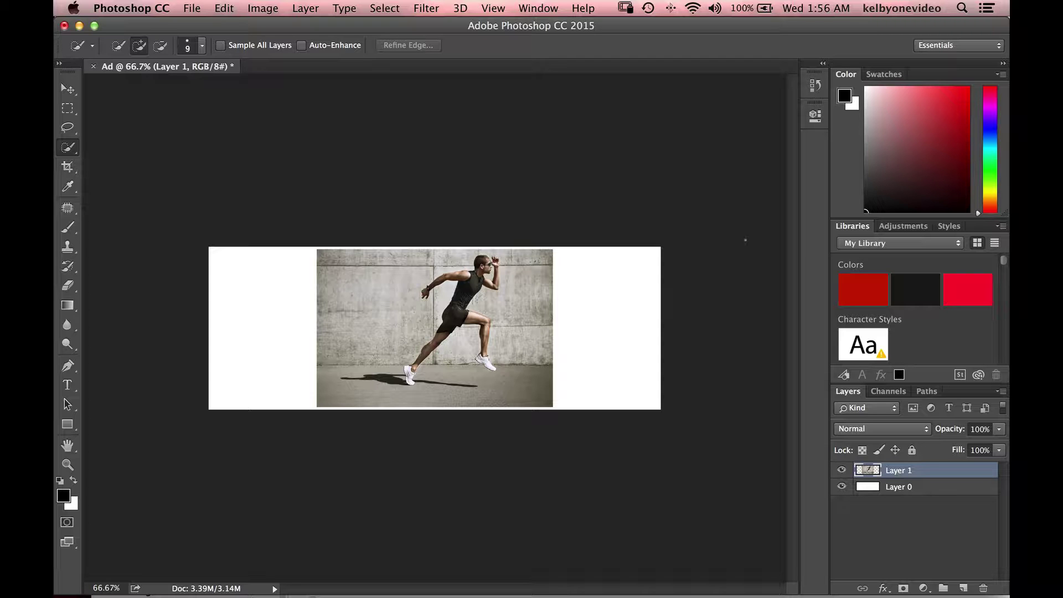
Step: Select the runner's head, torso and front leg down to the shoe with the Quick Selection tool
key(super+equal)
key(super+equal)
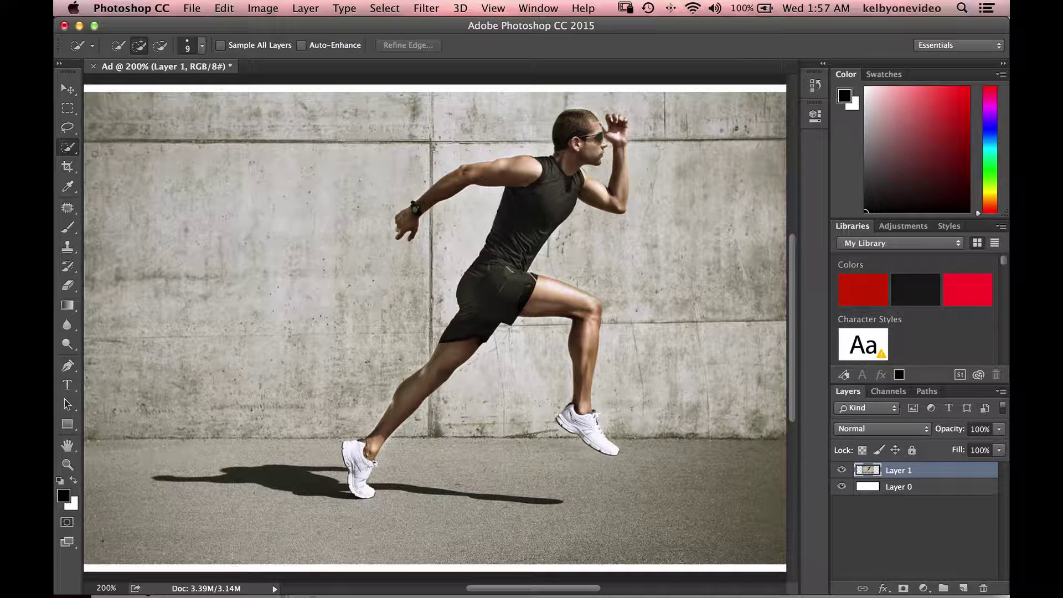
click(68, 148)
mouse_move(565, 139)
mouse_down()
mouse_move(572, 117)
mouse_move(560, 122)
mouse_move(551, 169)
mouse_move(519, 217)
mouse_up()
drag(530, 275, 562, 294)
drag(565, 426, 582, 430)
Step: Subtract the stray wall areas in front of the torso and beneath the front thigh from the runner selection
key(alt)
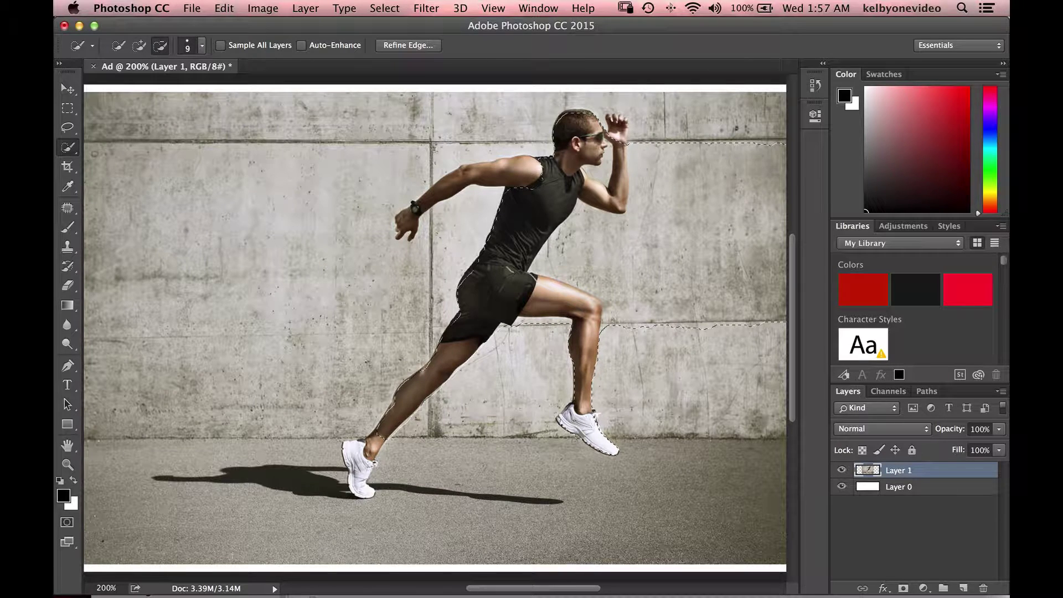
key(alt)
mouse_move(617, 300)
mouse_down()
mouse_move(581, 257)
mouse_move(540, 257)
mouse_up()
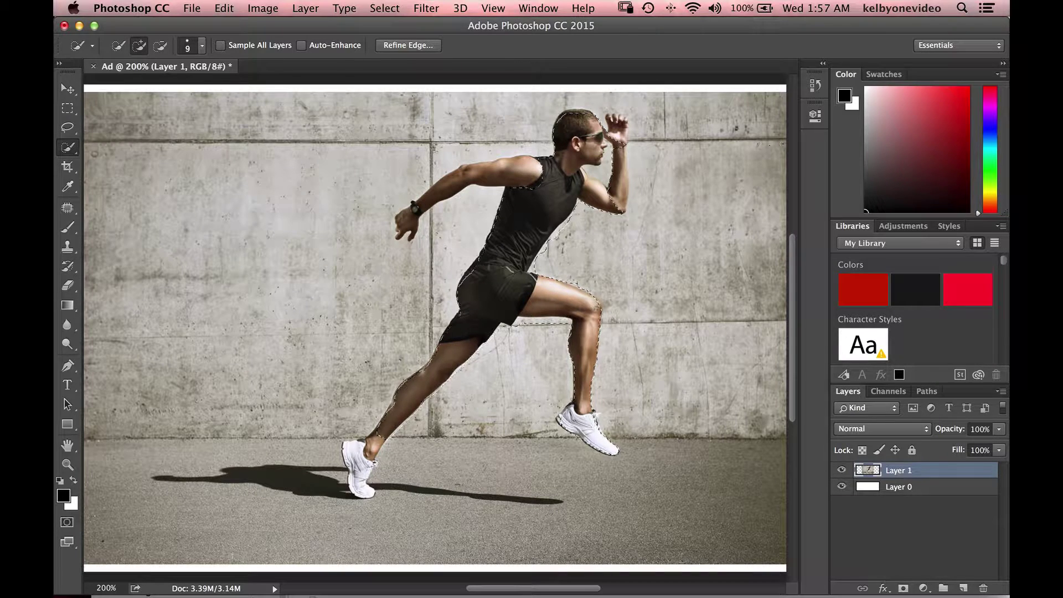
key(alt)
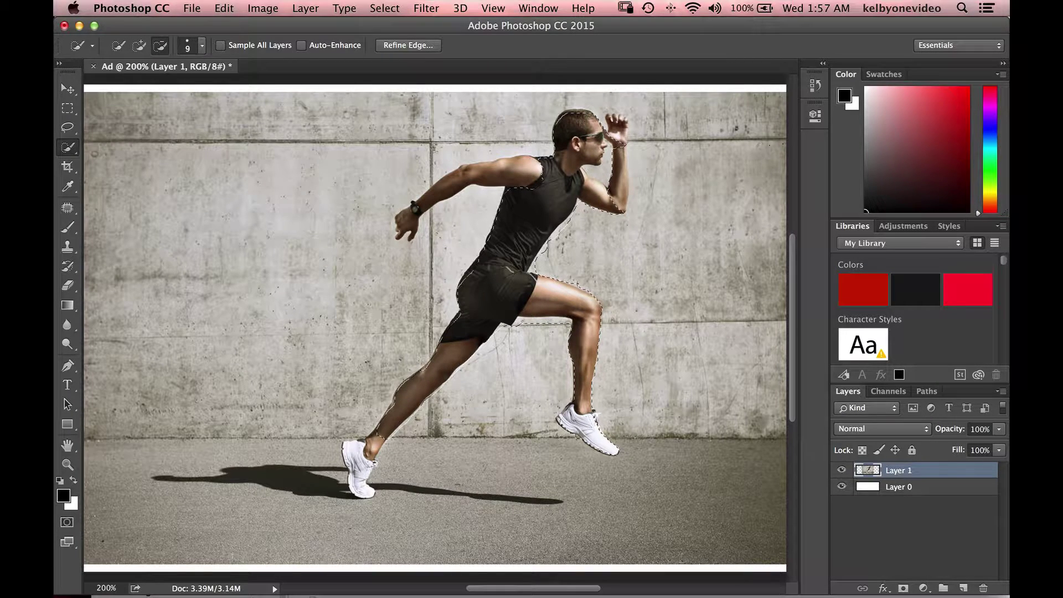
drag(567, 323, 545, 322)
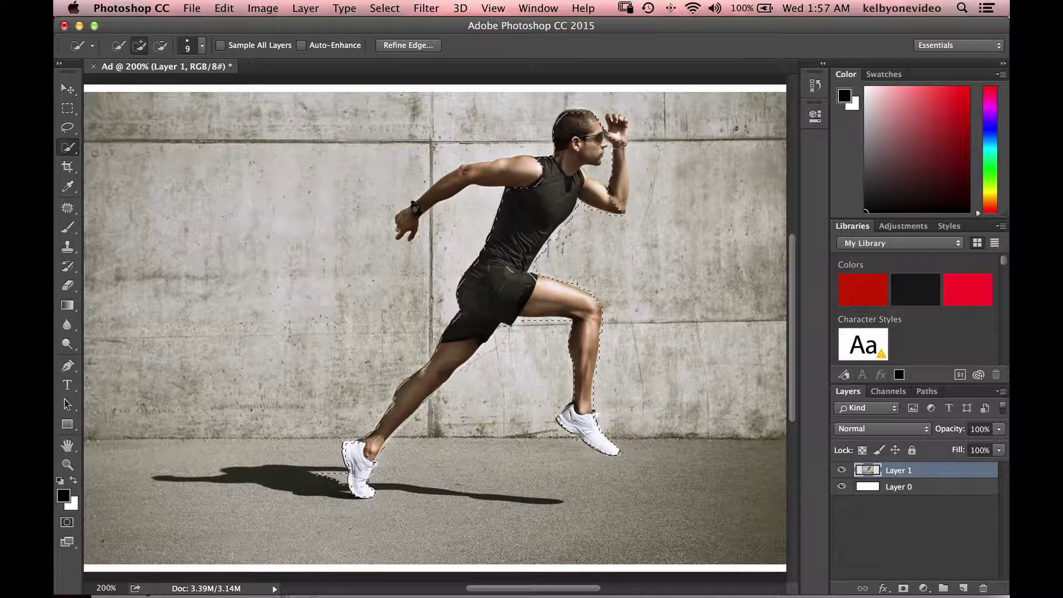
Step: Add the ground shadow behind the rear foot and the trailing arm with its watch to the runner selection
drag(326, 477, 296, 478)
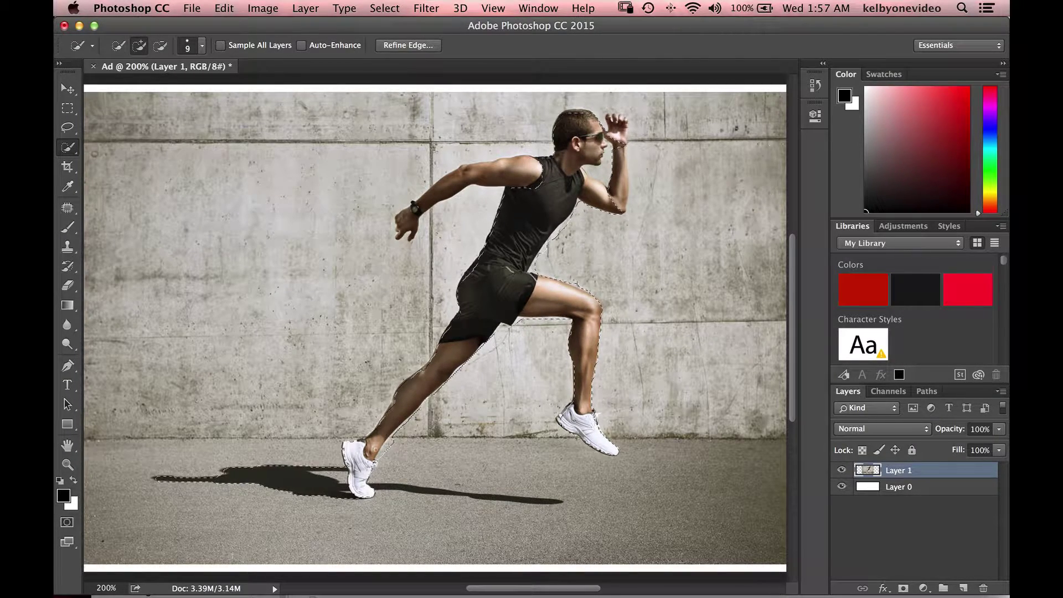
key(alt)
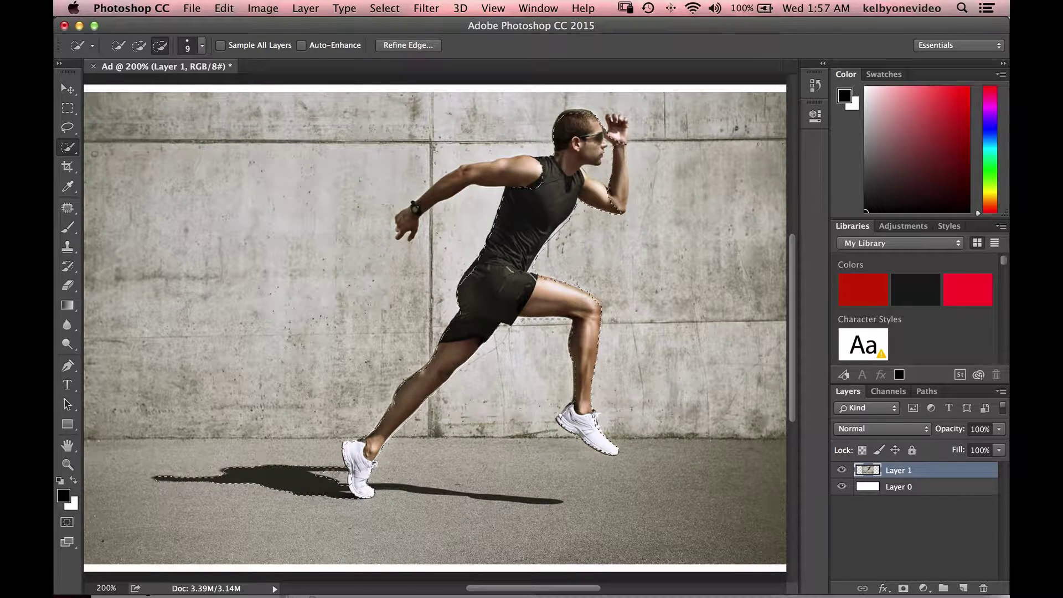
key(alt)
key(alt)
key(shift)
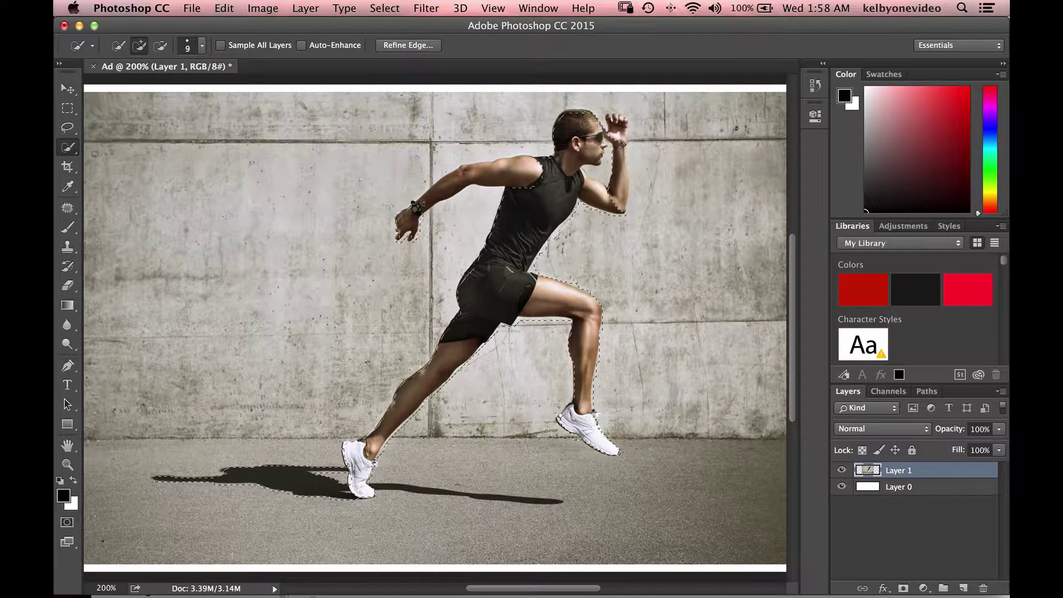
mouse_move(421, 204)
mouse_down()
mouse_move(445, 191)
mouse_move(415, 206)
mouse_up()
drag(455, 178, 458, 172)
key(super+z)
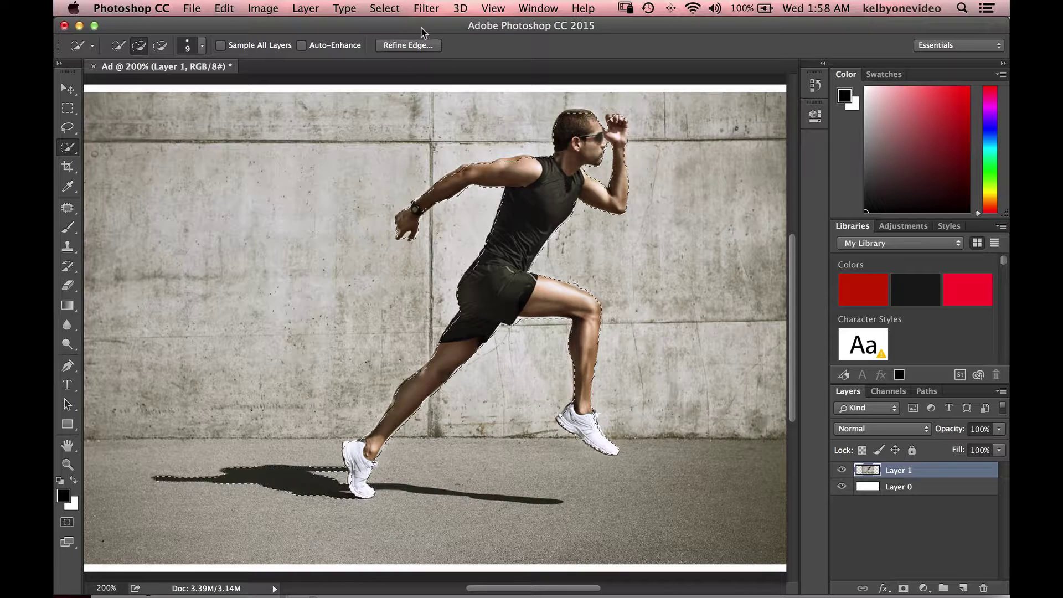
Step: Start Refine Edge on the runner selection and set the Smart Radius edge detection to 25.8 px
click(388, 9)
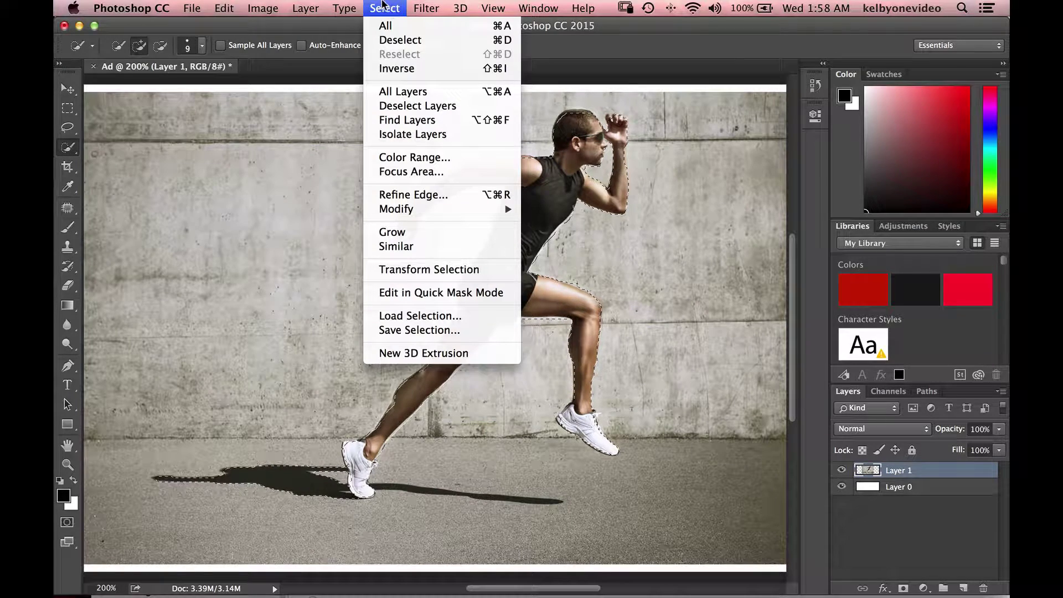
click(463, 193)
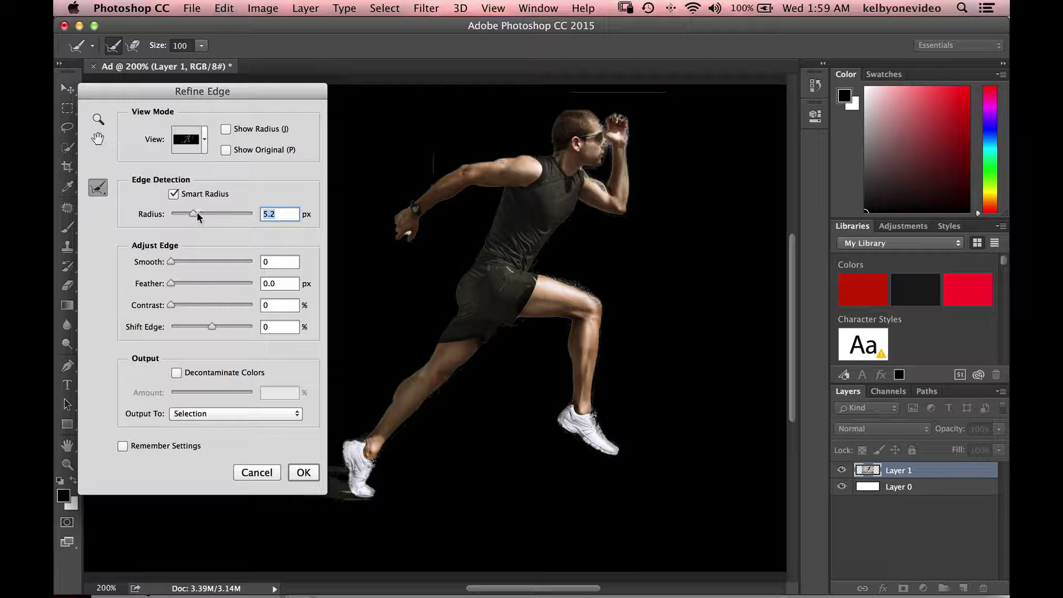
drag(197, 212, 221, 224)
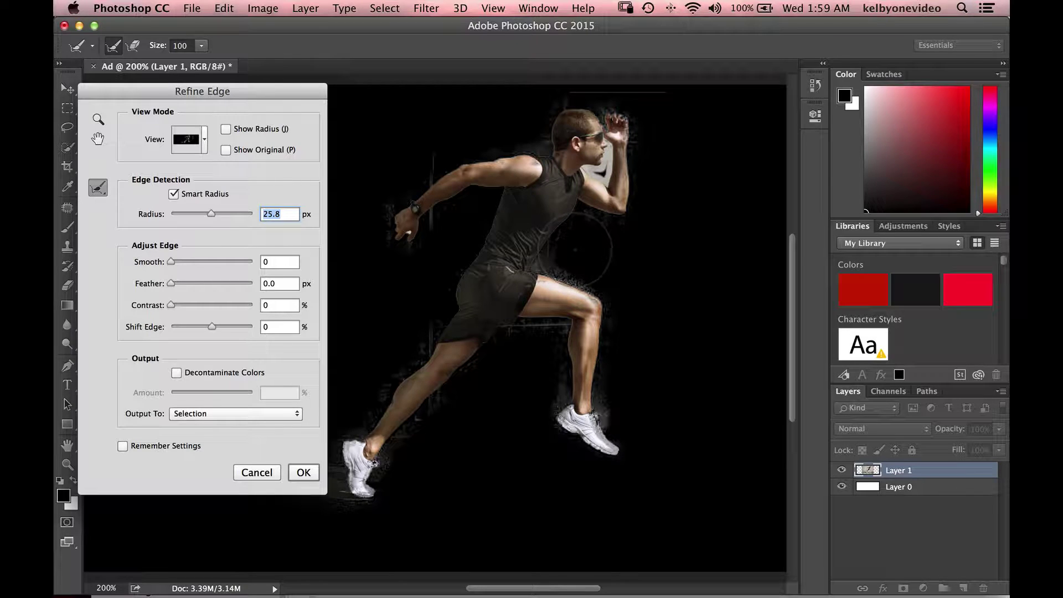
Step: Reduce the refine brush size to 50 and brush the edges in front of the waist and around the front thigh
key(bracketleft)
key(bracketleft)
key(bracketleft)
key(bracketleft)
key(bracketleft)
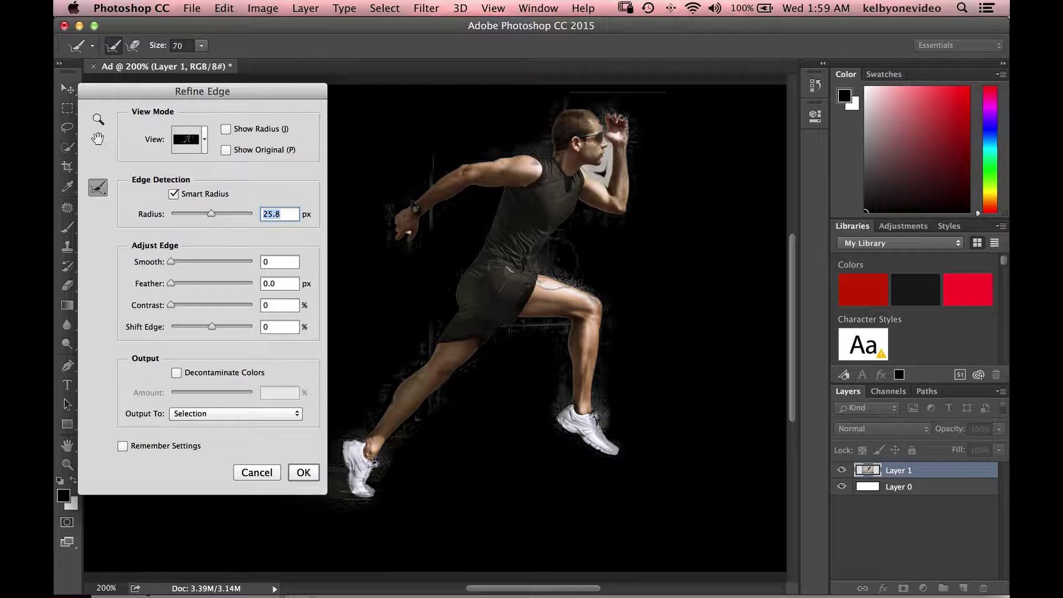
mouse_move(557, 256)
mouse_down()
mouse_move(557, 290)
mouse_move(549, 261)
mouse_up()
key(alt)
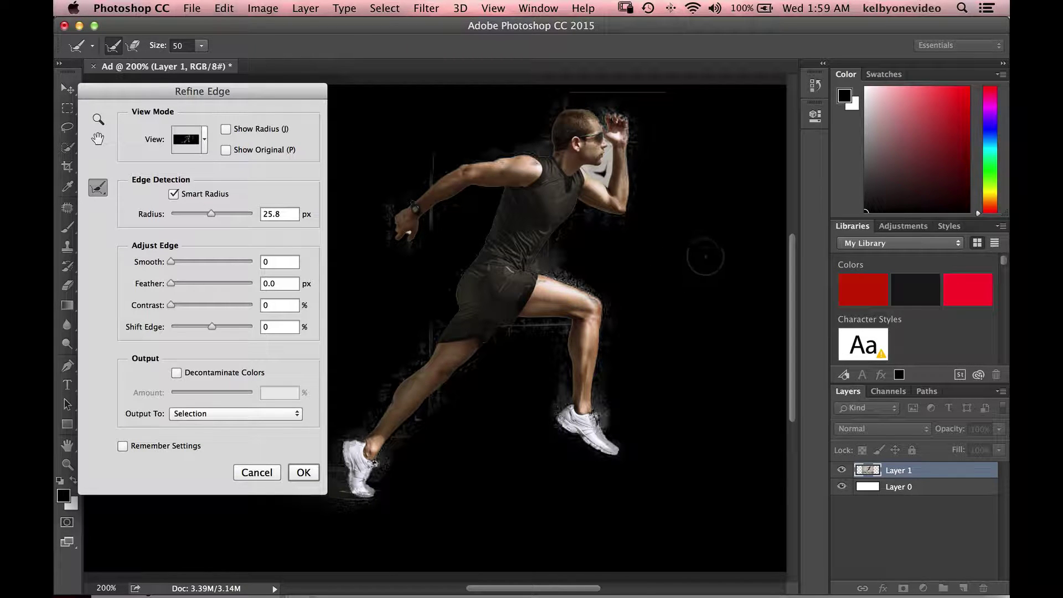
key(alt)
mouse_move(586, 295)
mouse_down()
mouse_move(554, 272)
mouse_move(552, 283)
mouse_move(607, 302)
mouse_move(563, 282)
mouse_move(597, 290)
mouse_move(624, 317)
mouse_move(577, 318)
mouse_move(607, 316)
mouse_move(622, 404)
mouse_move(611, 410)
mouse_move(627, 437)
mouse_move(602, 401)
mouse_move(558, 420)
mouse_move(545, 399)
mouse_move(552, 404)
mouse_move(564, 378)
mouse_move(562, 420)
mouse_move(561, 345)
mouse_move(507, 340)
mouse_move(508, 359)
mouse_move(502, 338)
mouse_move(555, 337)
mouse_up()
Step: Brush along the front shin and shoe to clean up the refined edge there
key(alt)
key(alt)
key(alt)
key(alt)
key(alt)
key(alt)
key(alt)
key(alt)
mouse_move(579, 393)
mouse_down()
mouse_move(590, 412)
mouse_move(579, 424)
mouse_move(616, 455)
mouse_move(590, 448)
mouse_up()
key(alt)
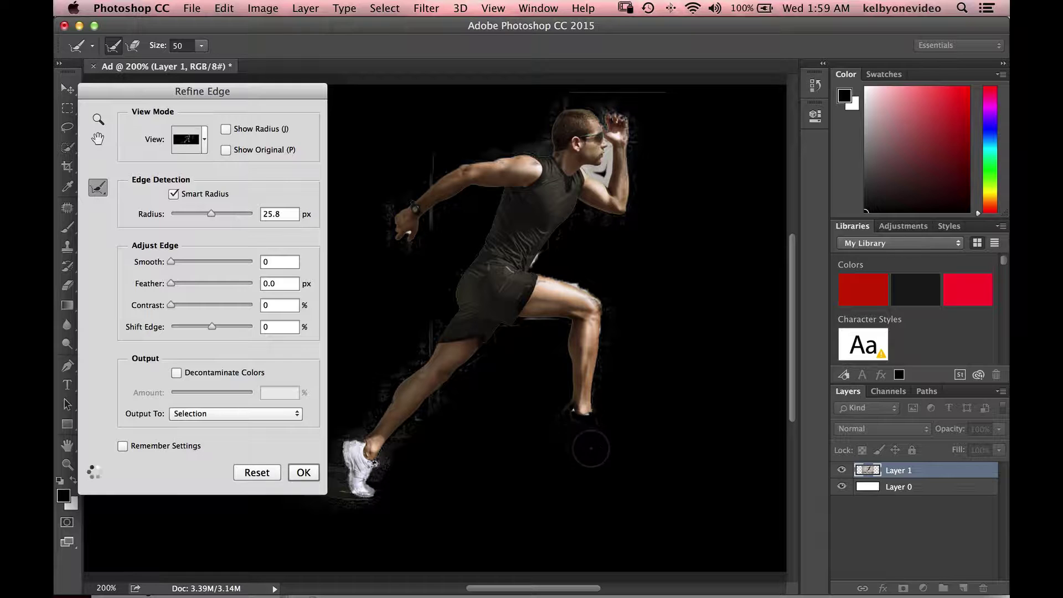
key(alt)
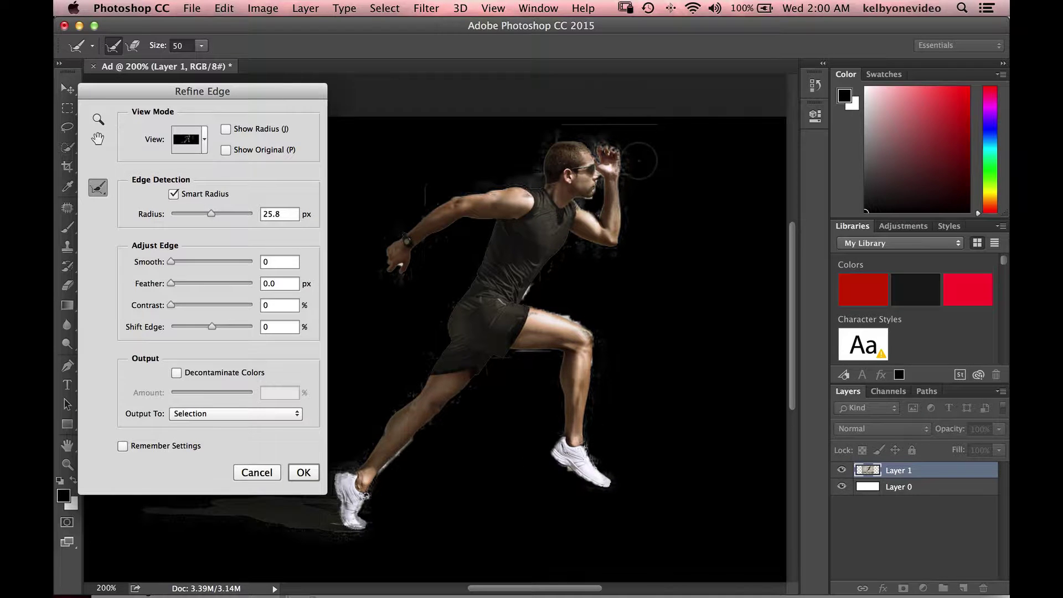
Step: Clean up the refined edge beside the raised hand and along the stray line above the head
key(alt)
mouse_move(619, 164)
mouse_down()
mouse_move(616, 154)
mouse_move(631, 171)
mouse_up()
key(alt)
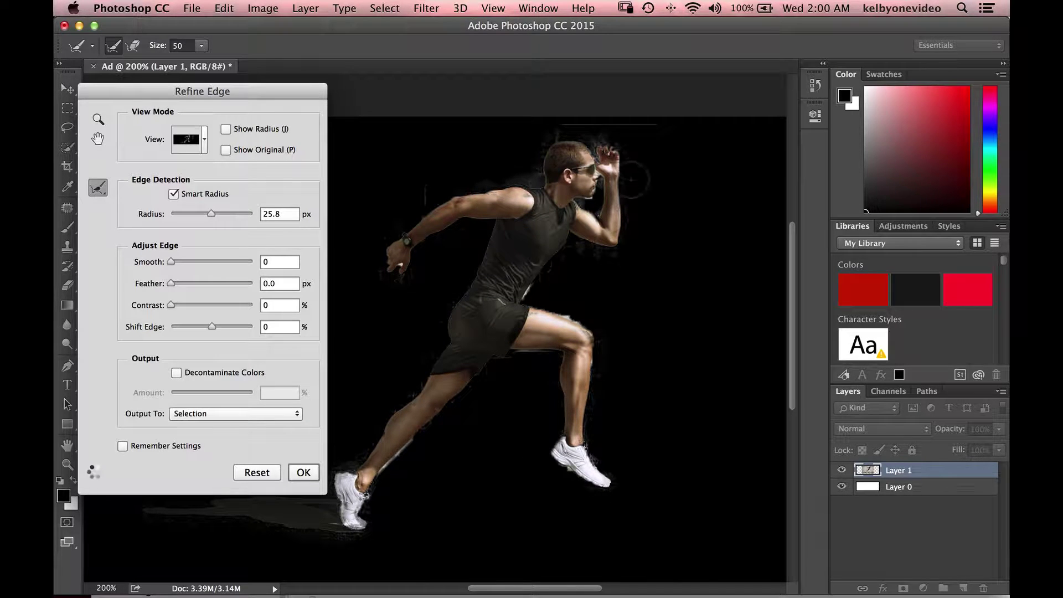
key(alt)
mouse_move(556, 134)
mouse_down()
mouse_move(625, 124)
mouse_move(586, 118)
mouse_move(659, 125)
mouse_up()
key(alt)
shift+click(658, 124)
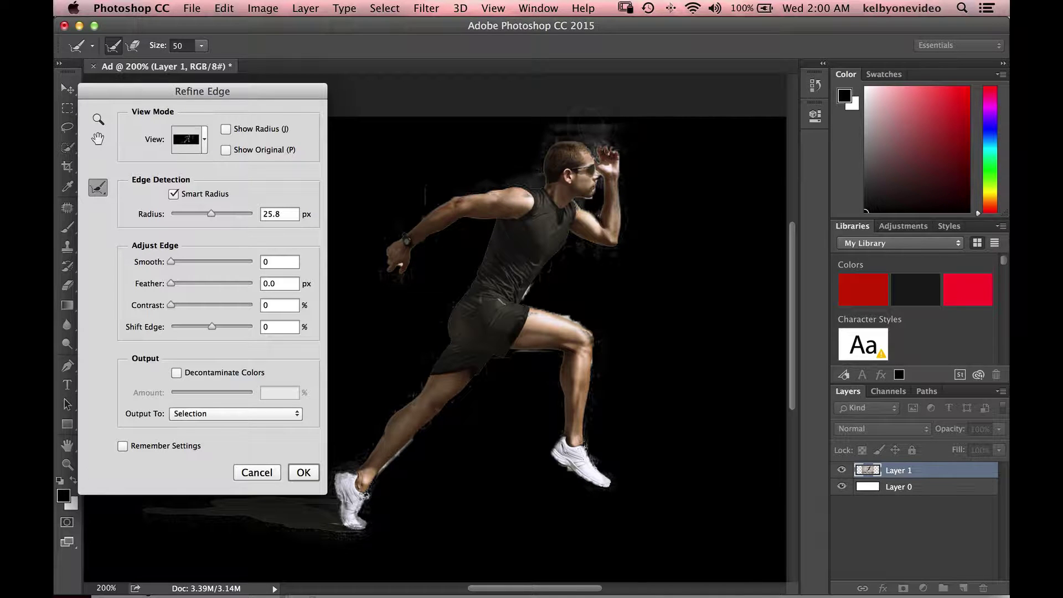
Step: Brush over the stray background above the head and behind the neck with the refine brush
key(alt)
drag(547, 127, 637, 136)
key(alt)
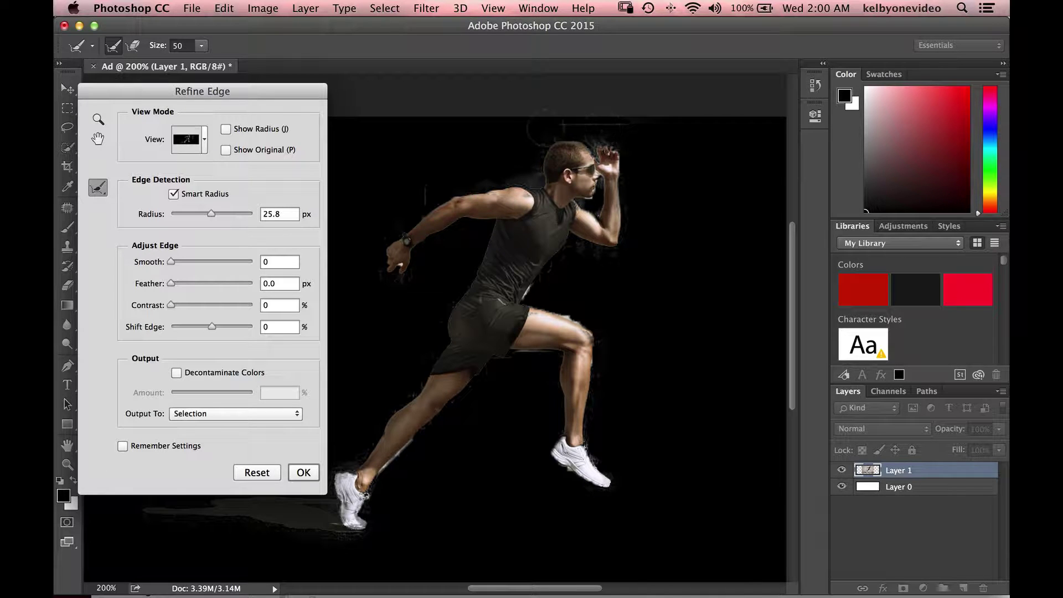
drag(545, 133, 649, 135)
drag(523, 157, 527, 178)
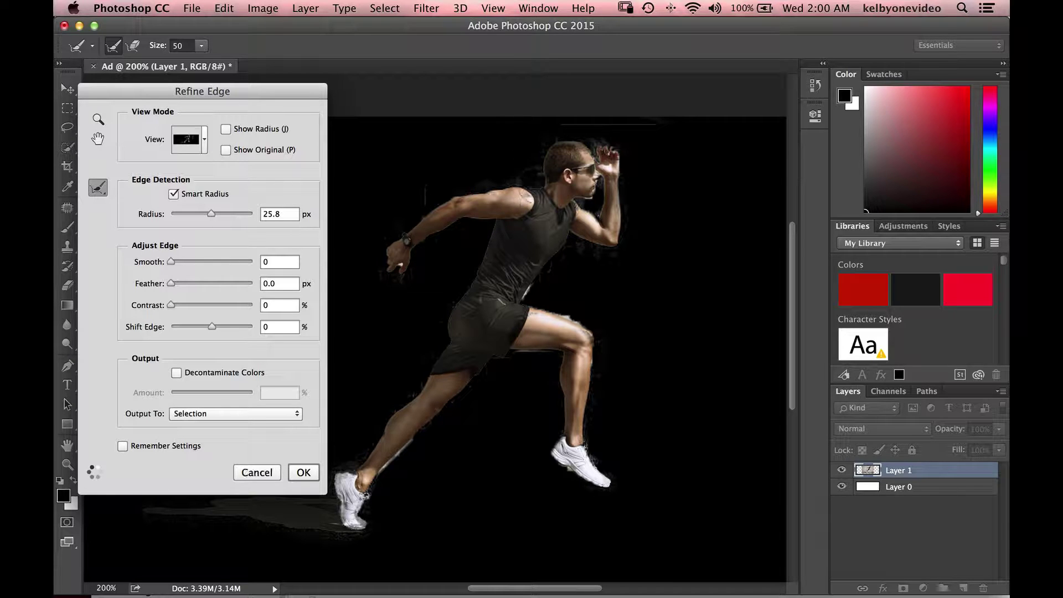
Step: Set Refine Edge to radius 19.2 px, smooth 18, feather 1 px, contrast 22% and shift edge -1%
drag(562, 319, 597, 287)
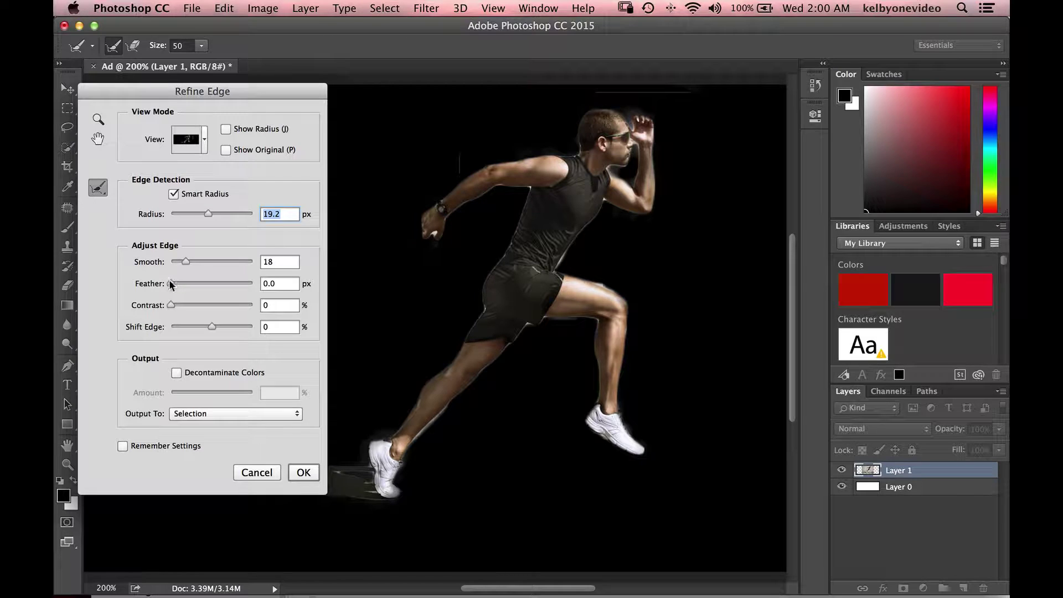
drag(170, 283, 174, 284)
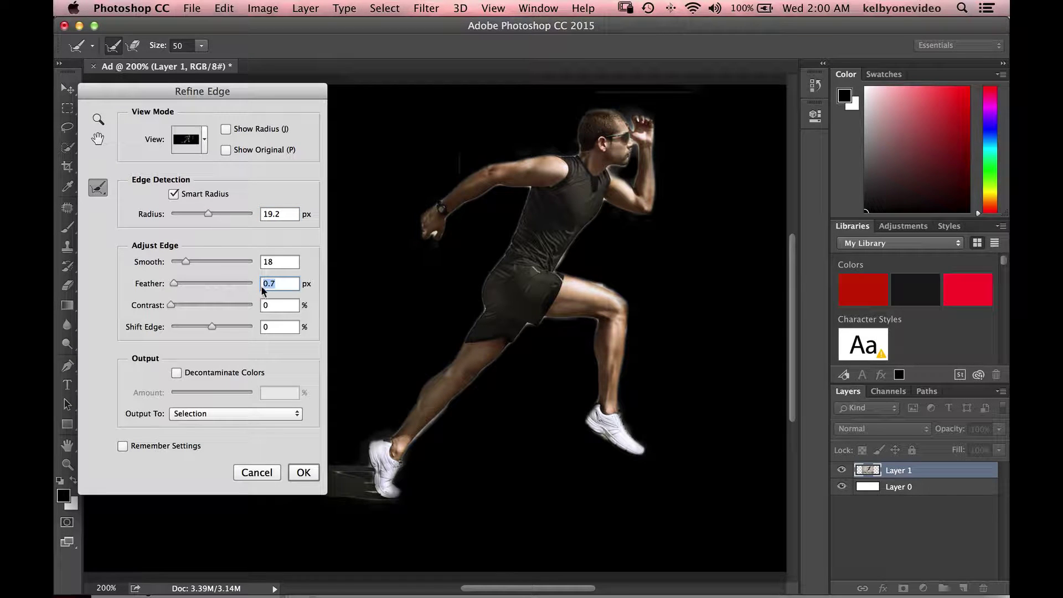
text(1)
mouse_move(178, 306)
mouse_down()
mouse_move(196, 307)
mouse_move(187, 304)
mouse_up()
key(Tab)
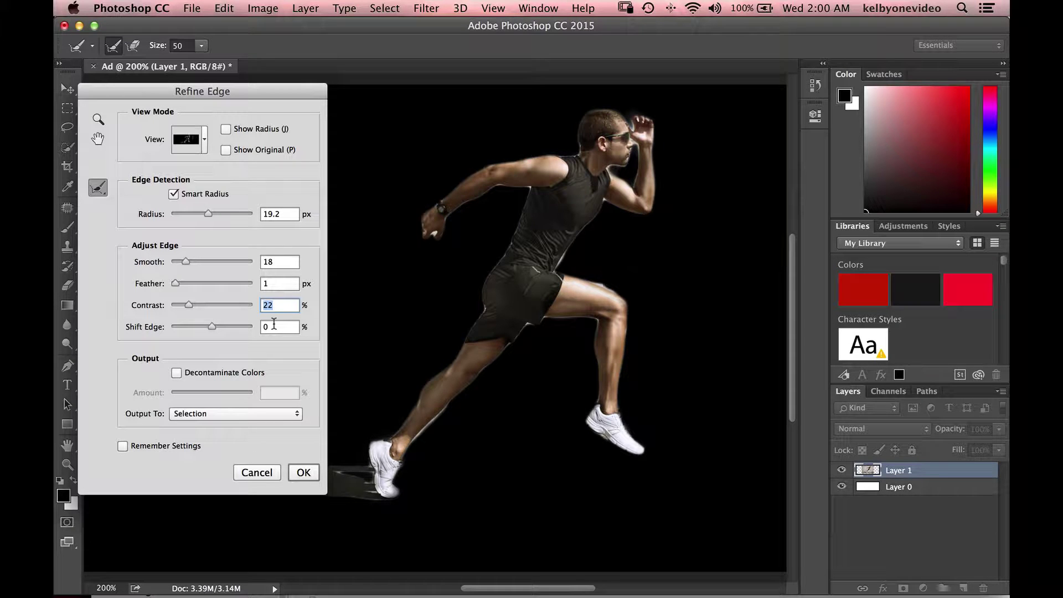
text(-1)
Step: Retouch the edges below the shorts and along the upper and lower sides of the front thigh
click(541, 356)
key(alt)
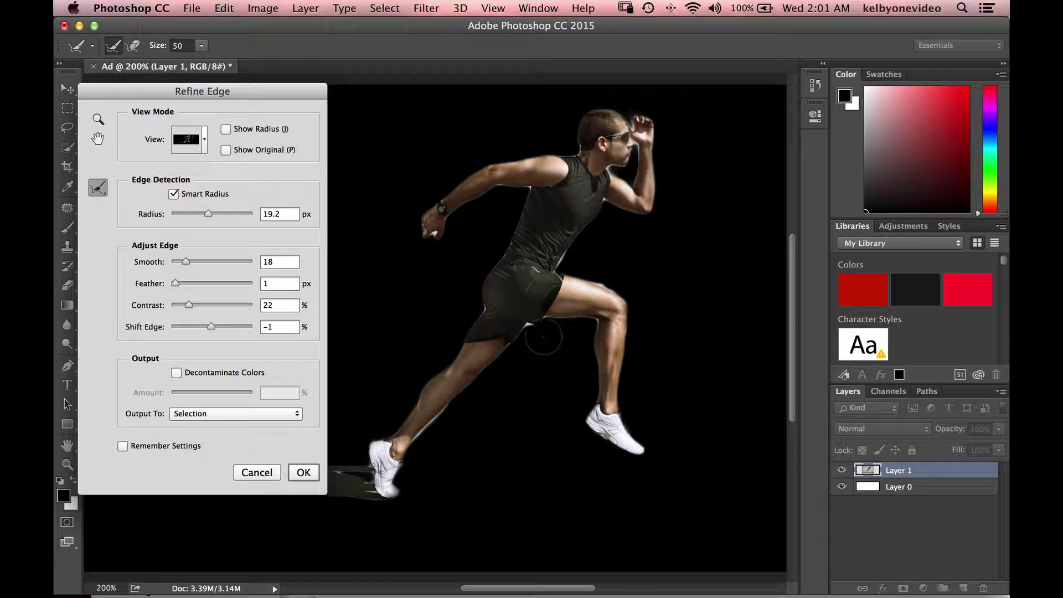
alt+click(530, 335)
click(527, 328)
click(547, 322)
click(588, 328)
mouse_move(589, 279)
mouse_down()
mouse_move(639, 308)
mouse_move(643, 330)
mouse_move(640, 309)
mouse_up()
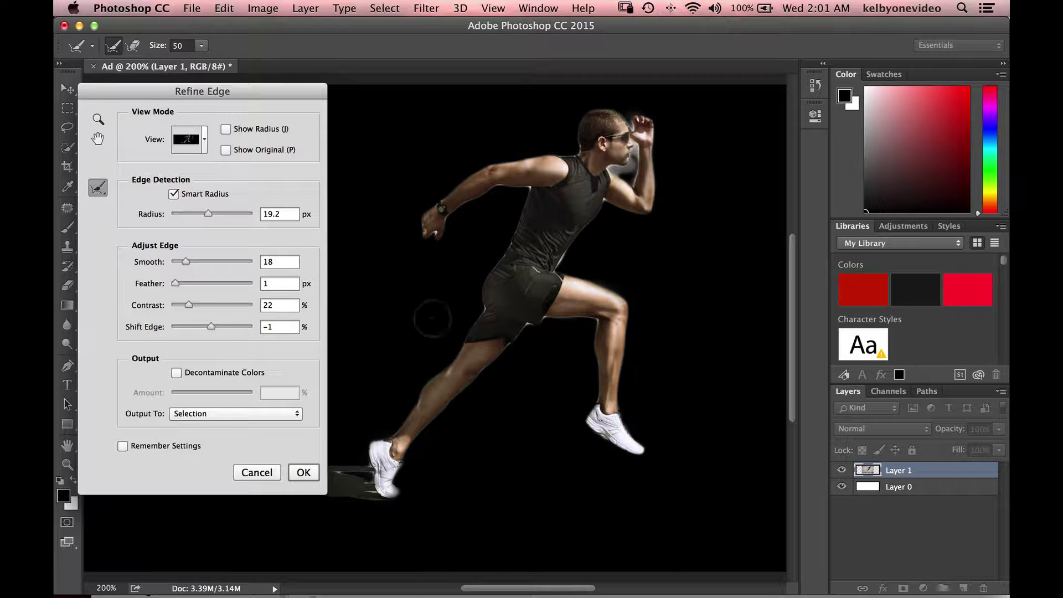
Step: Output the refined selection to a new layer with a layer mask and apply it
click(213, 412)
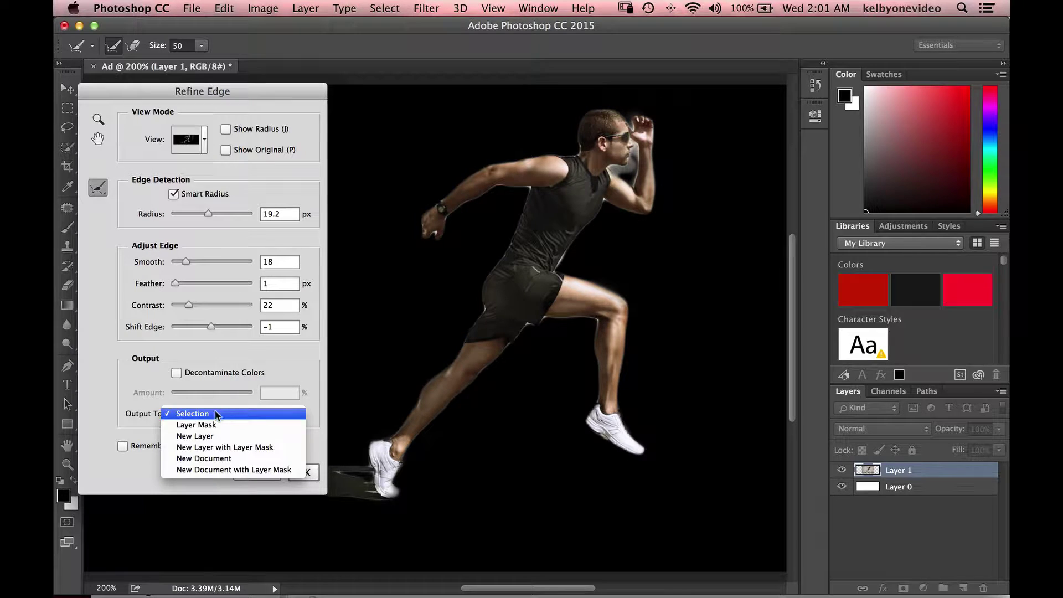
click(238, 448)
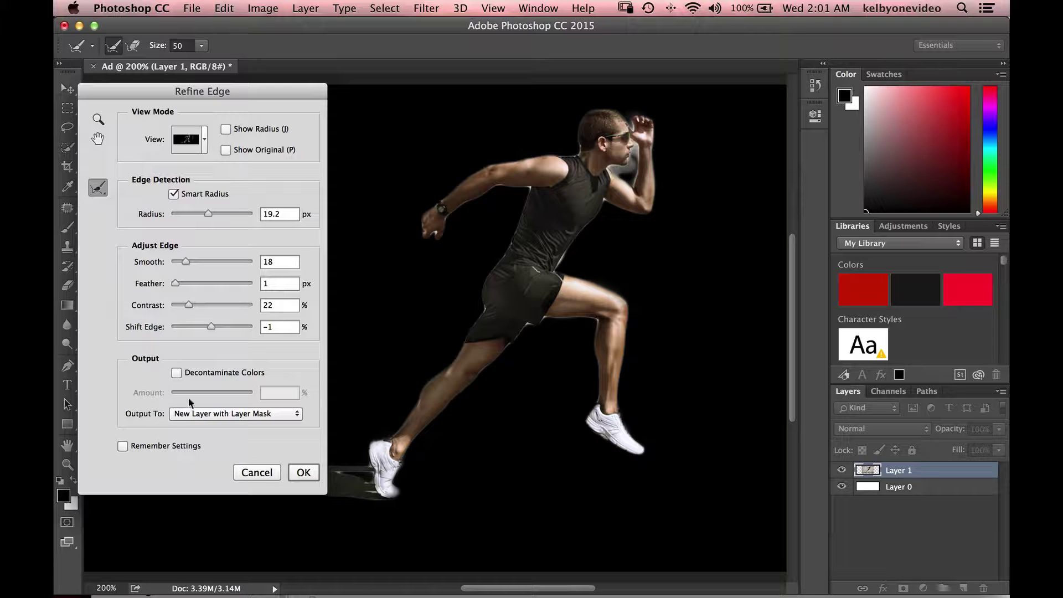
click(304, 470)
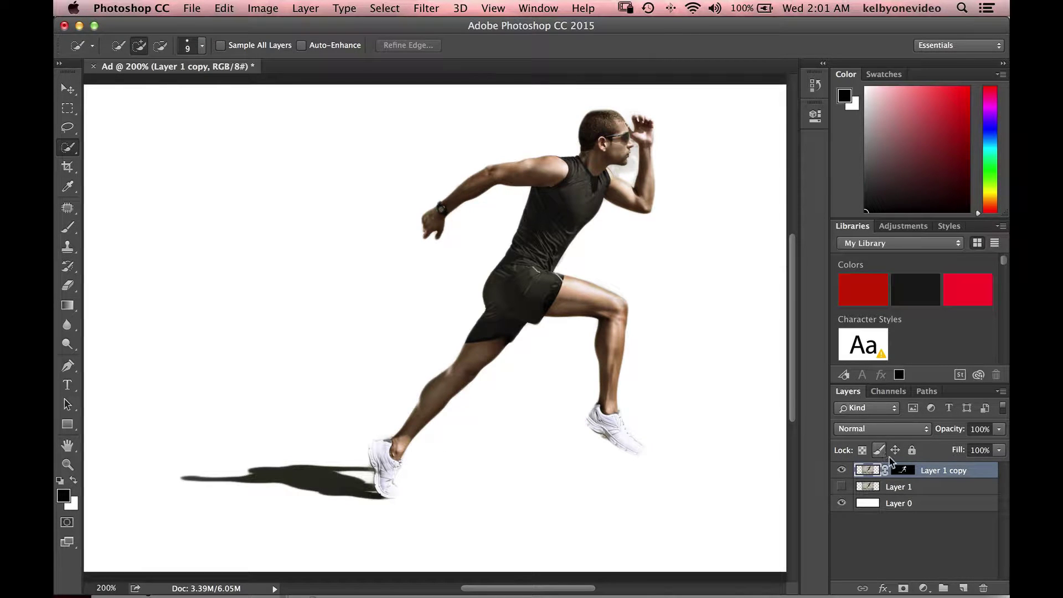
Step: Display the runner copy's layer mask on its own and ready the Brush tool with black as foreground color
click(902, 470)
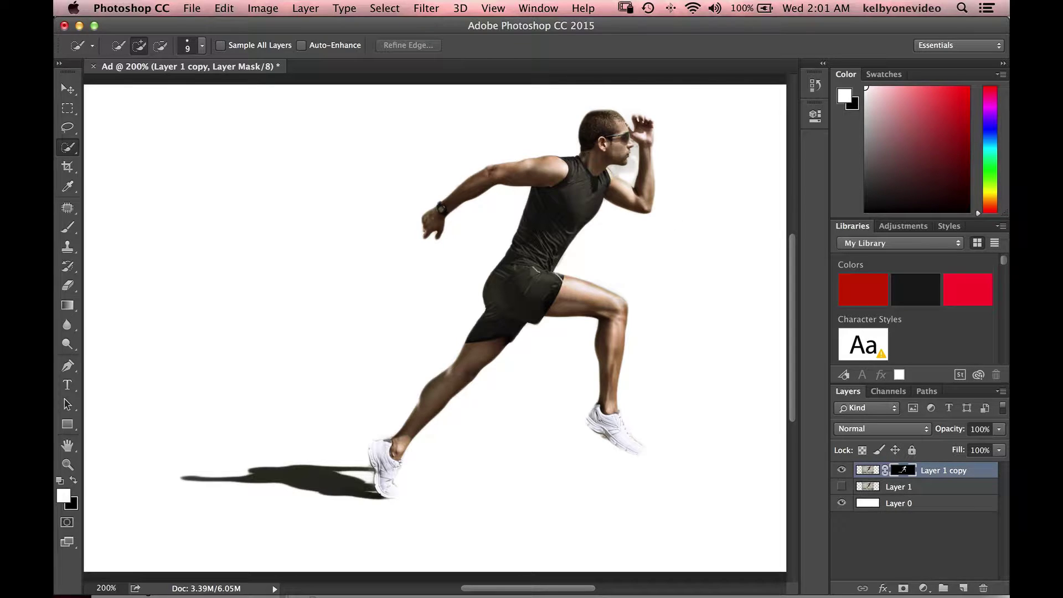
alt+click(902, 470)
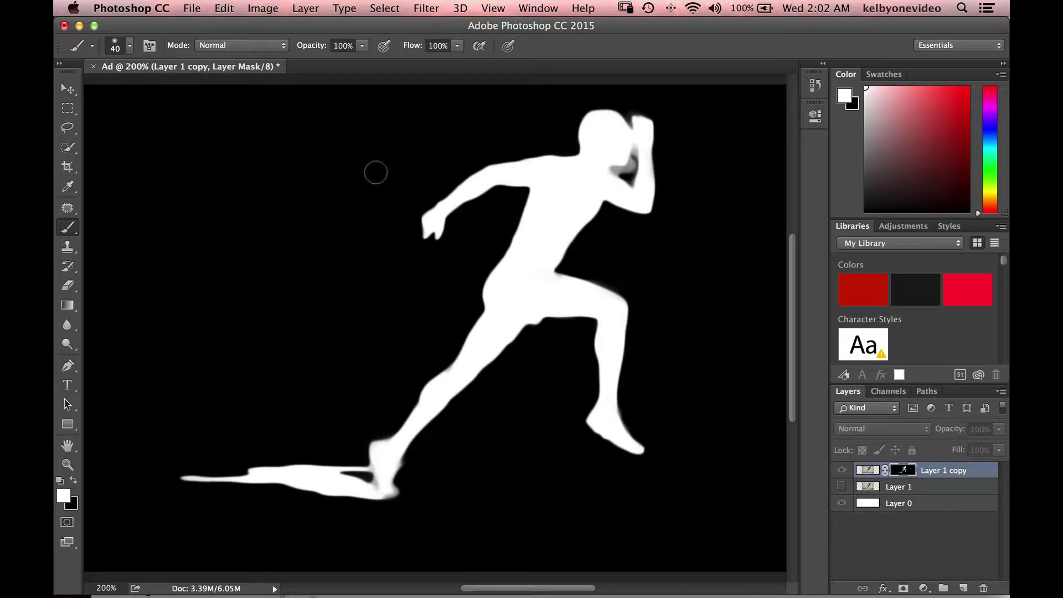
drag(62, 225, 94, 220)
key(x)
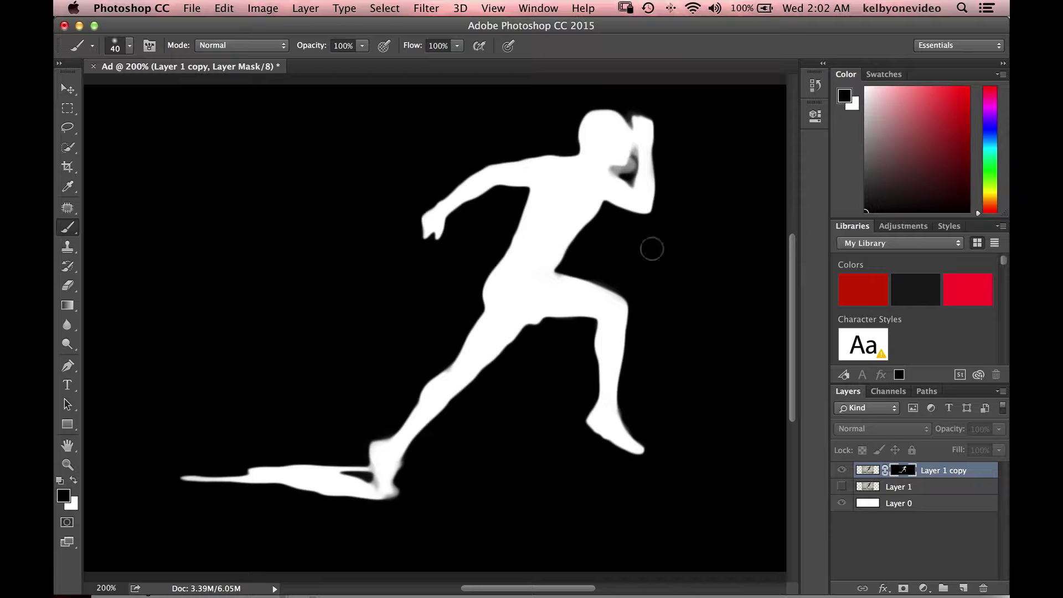
Step: Try painting black across the mask from the chest to the raised arm, check it in the image, and undo the stroke
drag(590, 192, 647, 160)
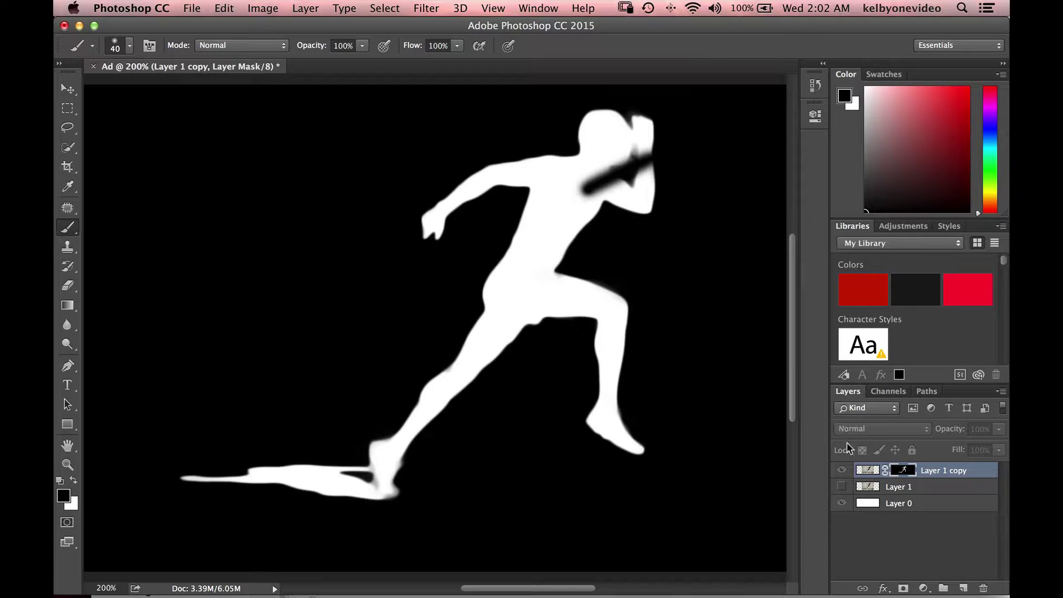
click(873, 463)
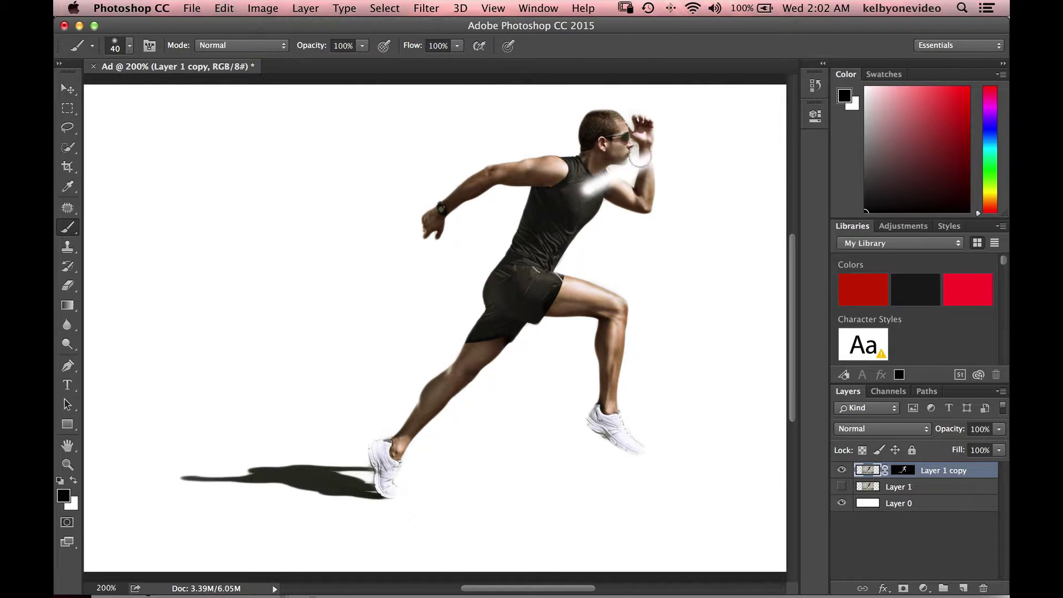
key(super+z)
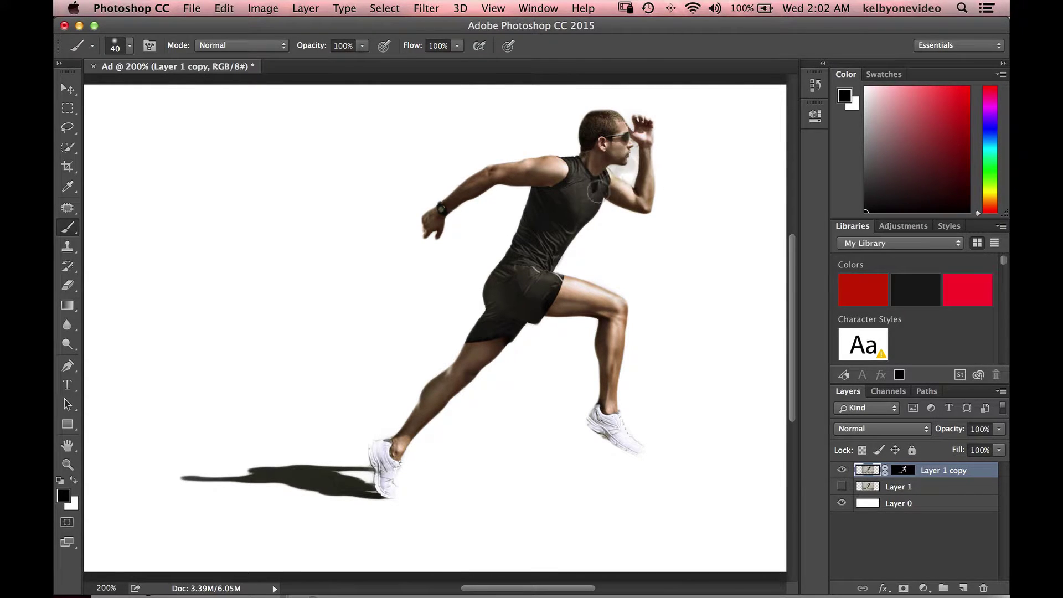
Step: Set the brush blend mode to Overlay and paint black over the gray mask areas between the face and raised arm
click(270, 49)
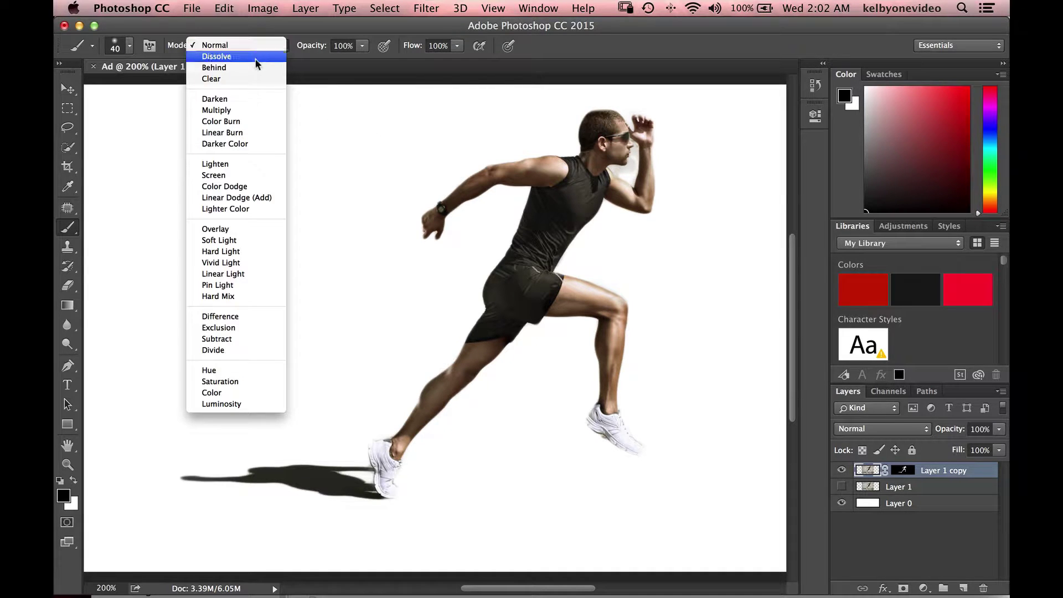
click(238, 228)
alt+click(902, 469)
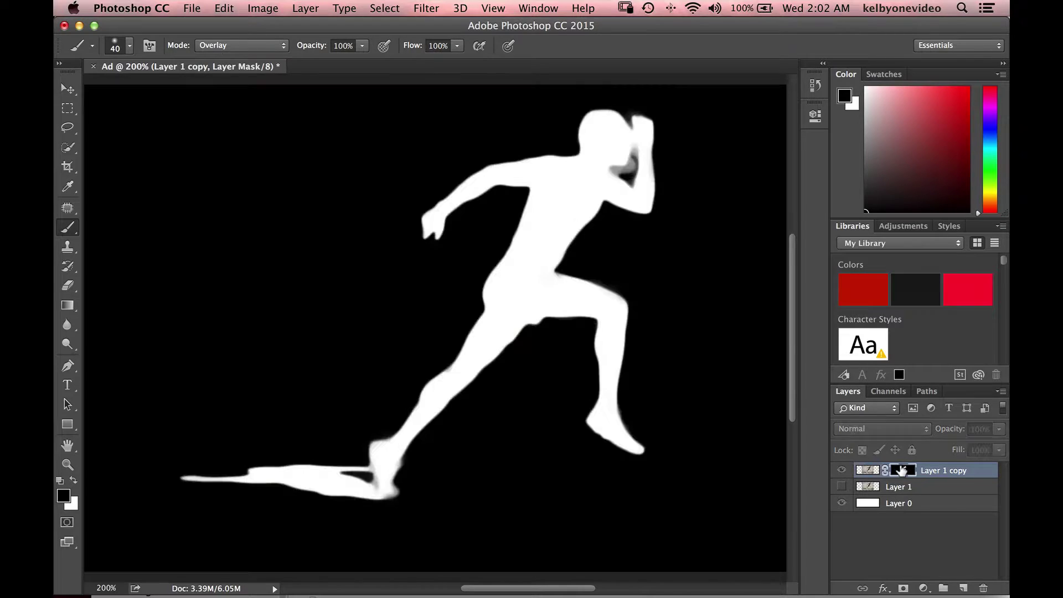
mouse_move(618, 153)
mouse_down()
mouse_move(618, 193)
mouse_move(601, 175)
mouse_move(624, 166)
mouse_move(626, 180)
mouse_move(623, 117)
mouse_move(664, 129)
mouse_move(667, 209)
mouse_up()
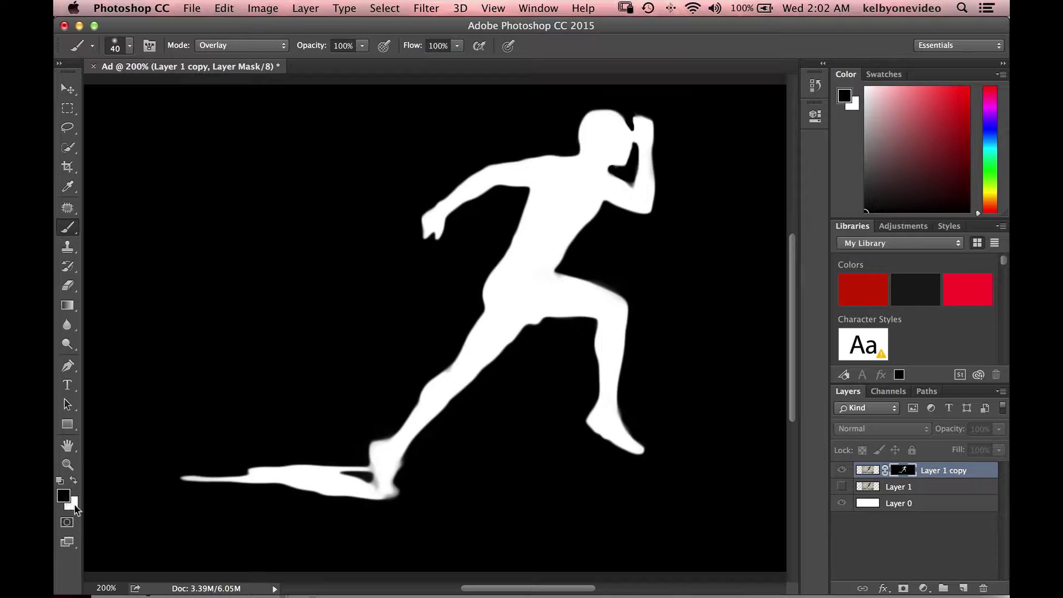
Step: Paint white over the mask edges of the raised arm and face in Overlay mode, and return to the image view
click(73, 481)
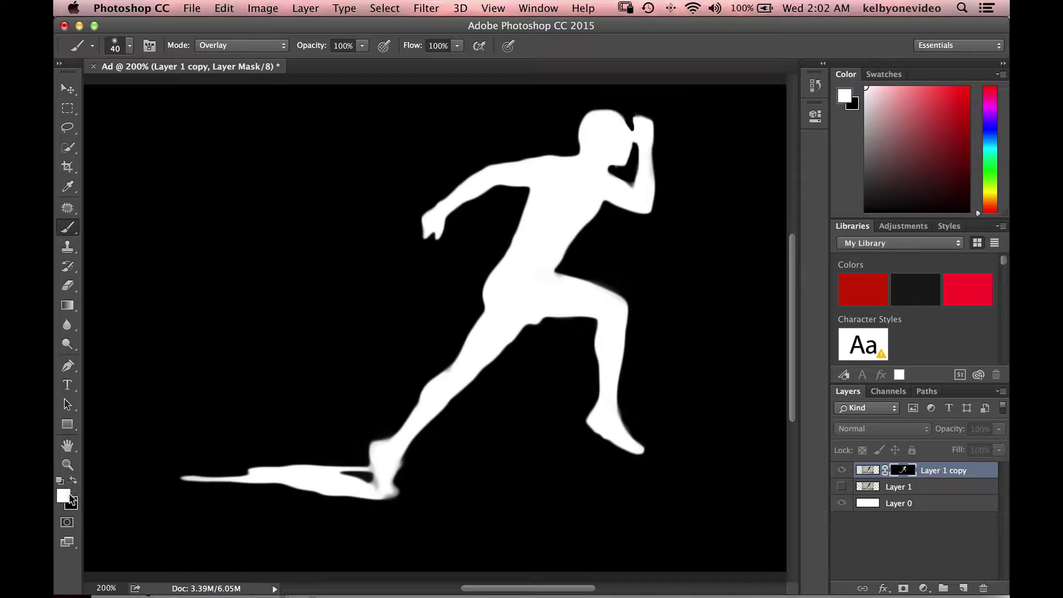
mouse_move(617, 209)
mouse_down()
mouse_move(629, 190)
mouse_move(609, 208)
mouse_move(635, 187)
mouse_move(633, 201)
mouse_move(633, 122)
mouse_up()
click(867, 469)
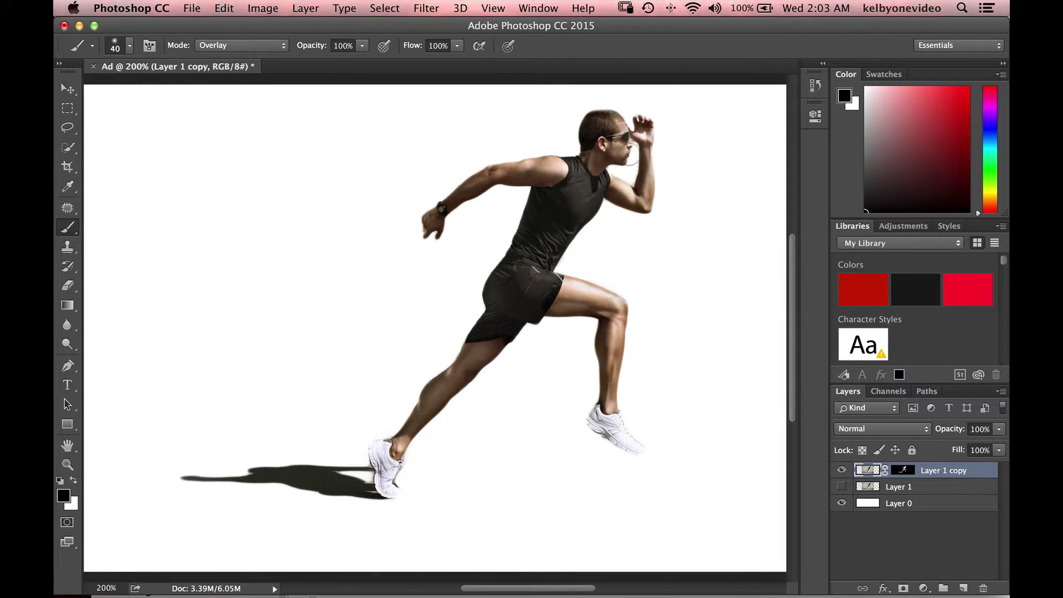
Step: Examine the cutout edges around the face and raised arm up close, with the runner copy's layer mask selected
click(899, 469)
key(x)
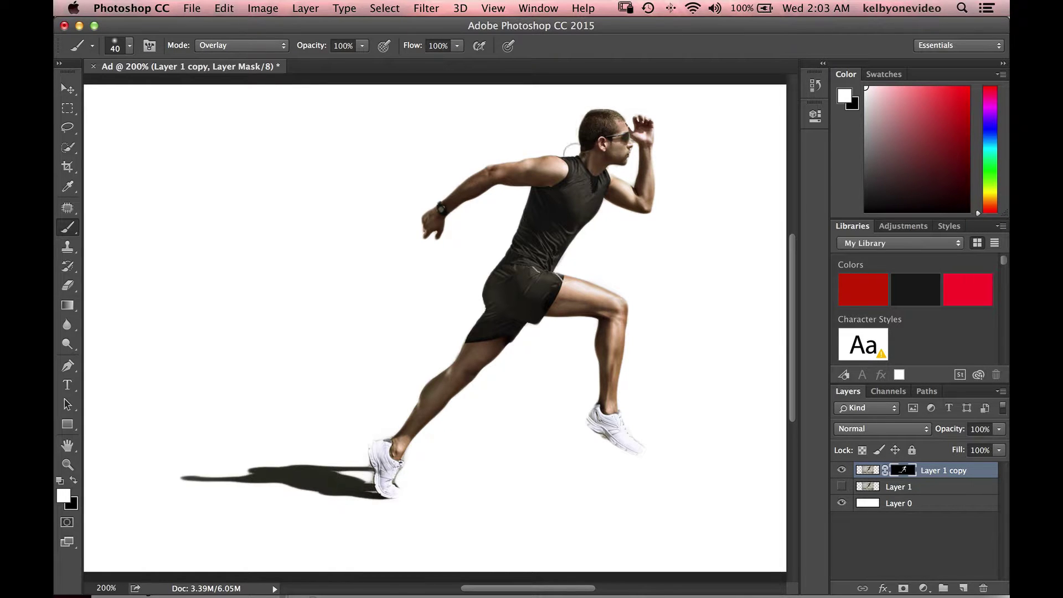
key(x)
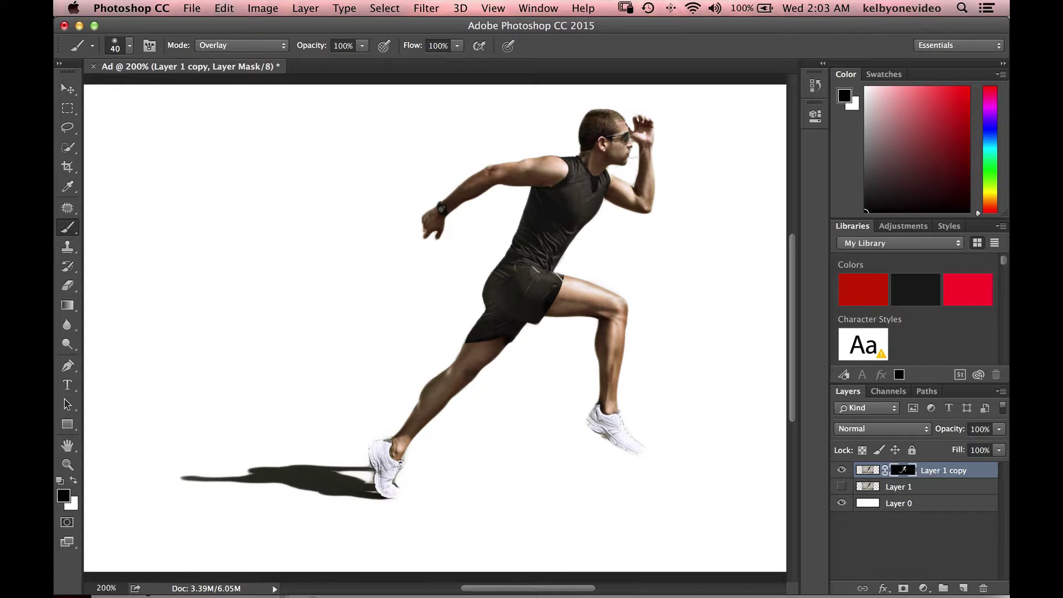
key(super+equal)
key(super+equal)
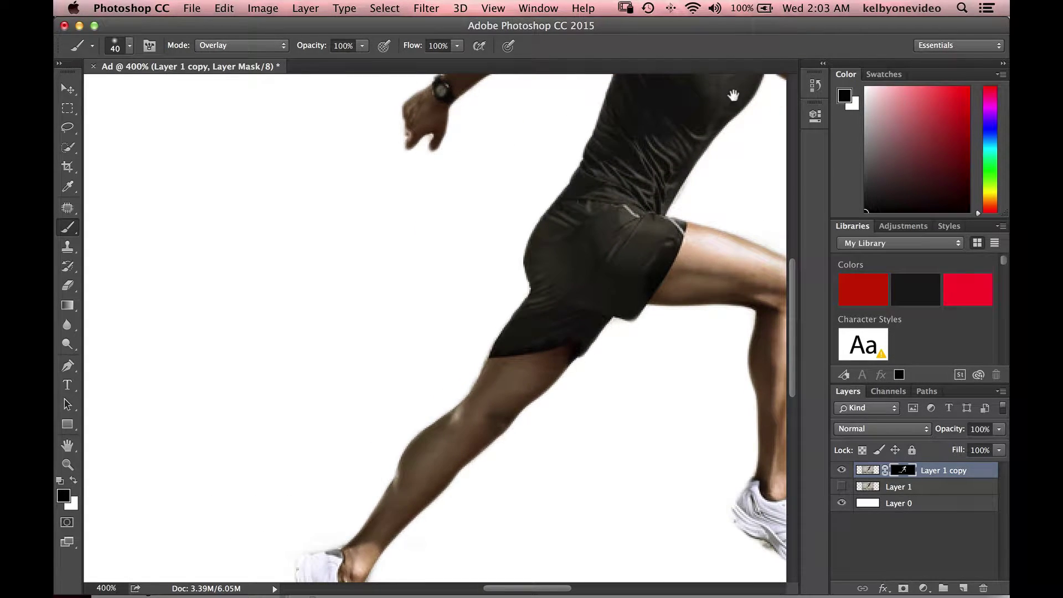
drag(733, 95, 450, 317)
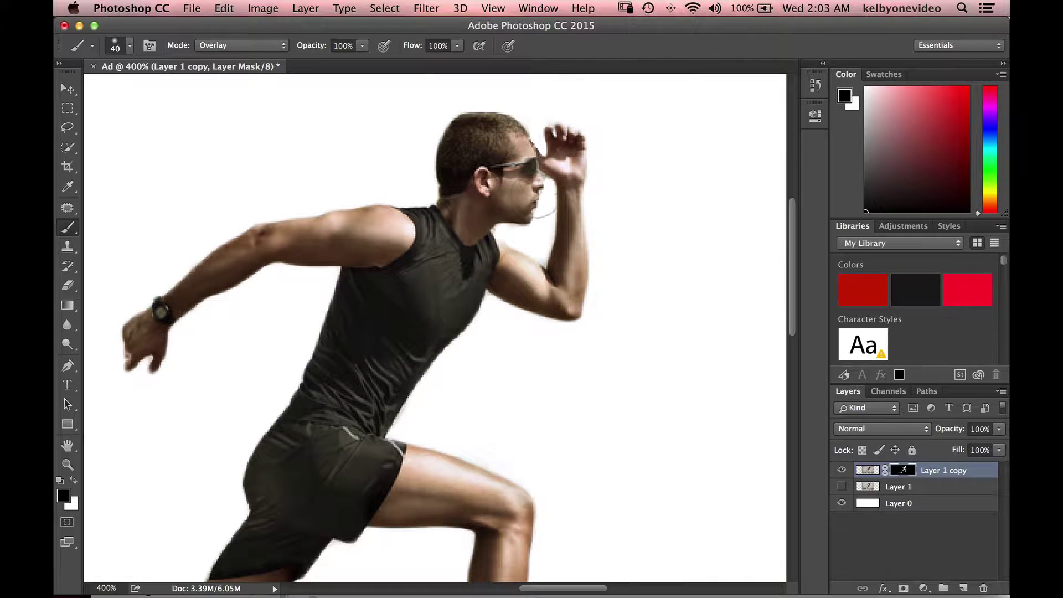
click(867, 469)
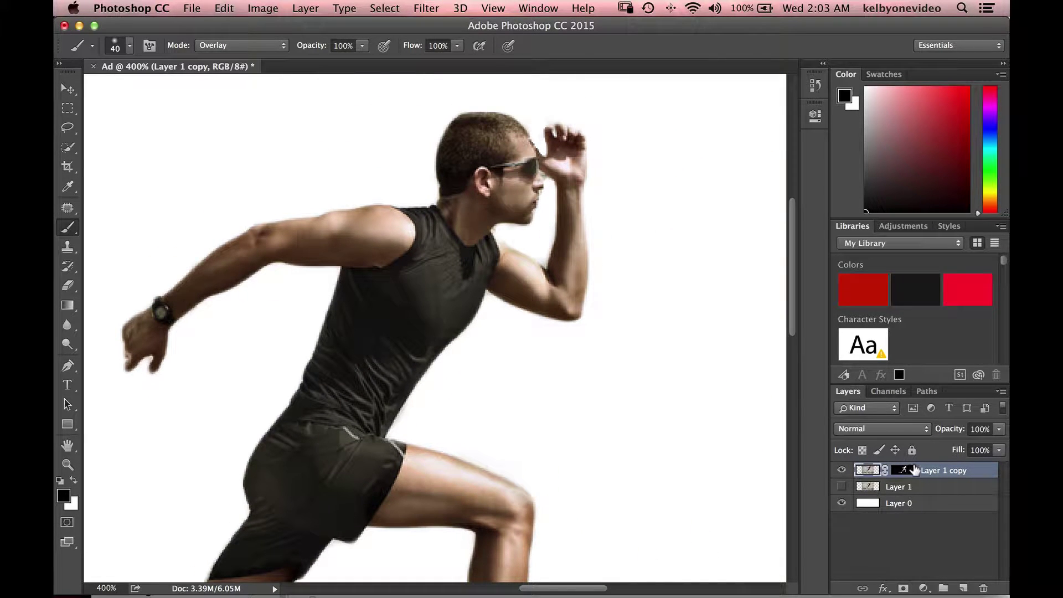
click(903, 469)
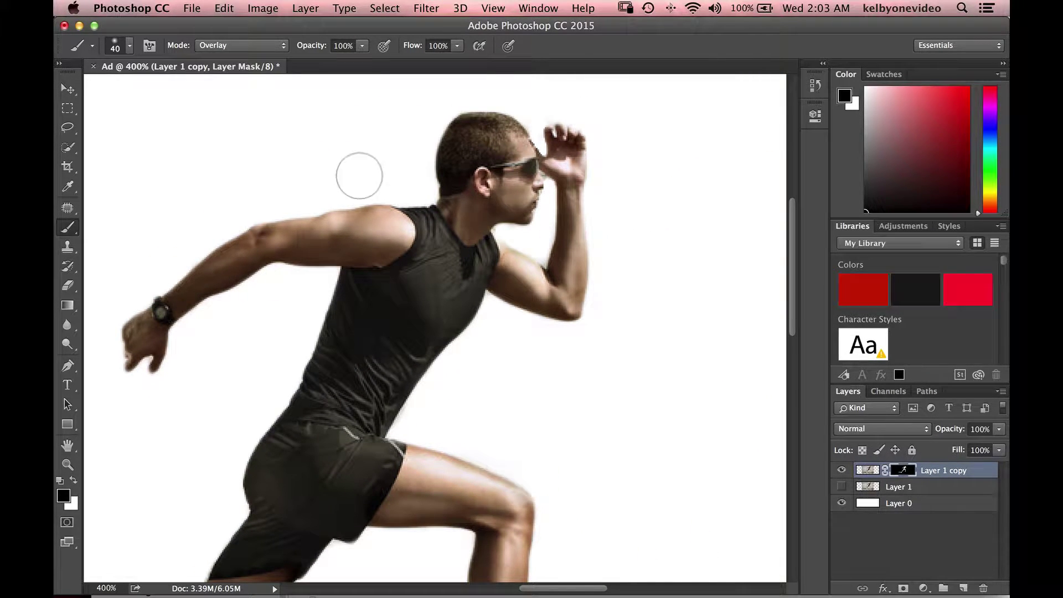
Step: Set the brush to Normal mode at size 10 with white as the foreground color for detail work on the mask
click(246, 45)
click(247, 11)
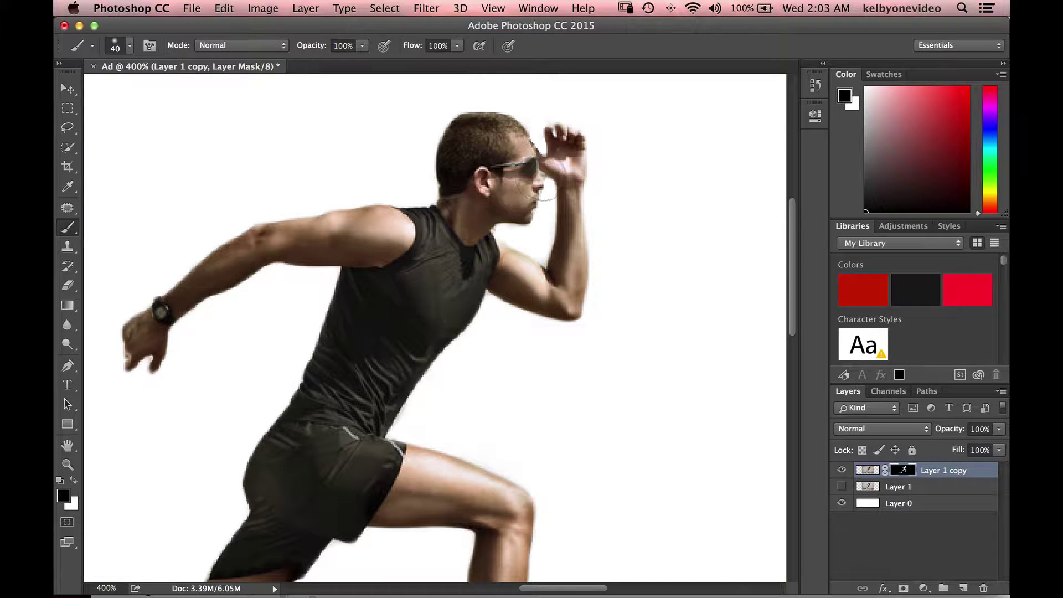
key(bracketleft)
key(x)
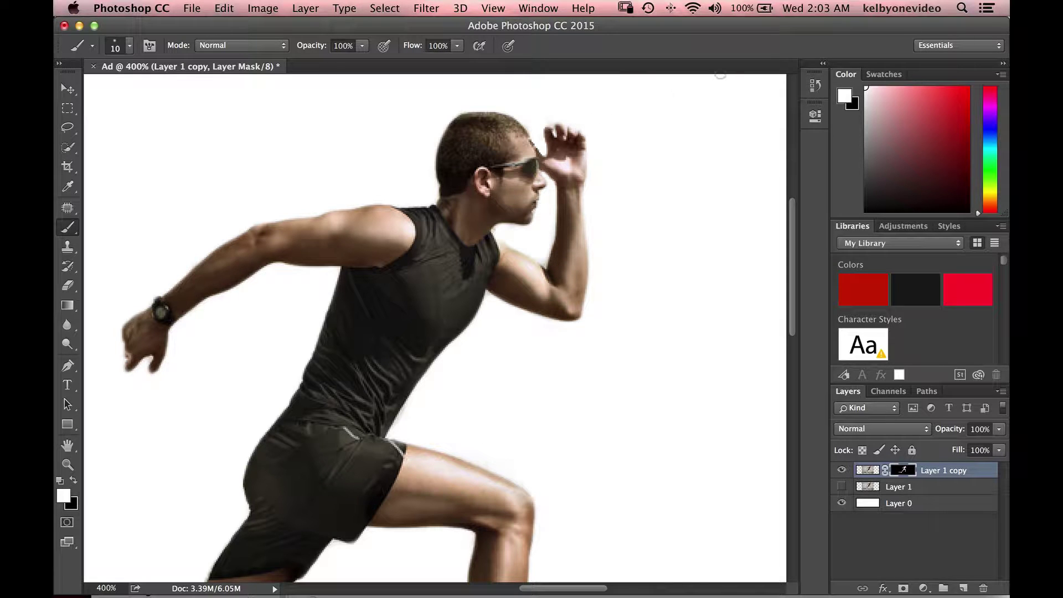
Step: Apply the Camera Raw Filter to the runner copy's image with Contrast +66, Clarity +55 and Saturation -85
key(super+minus)
key(super+minus)
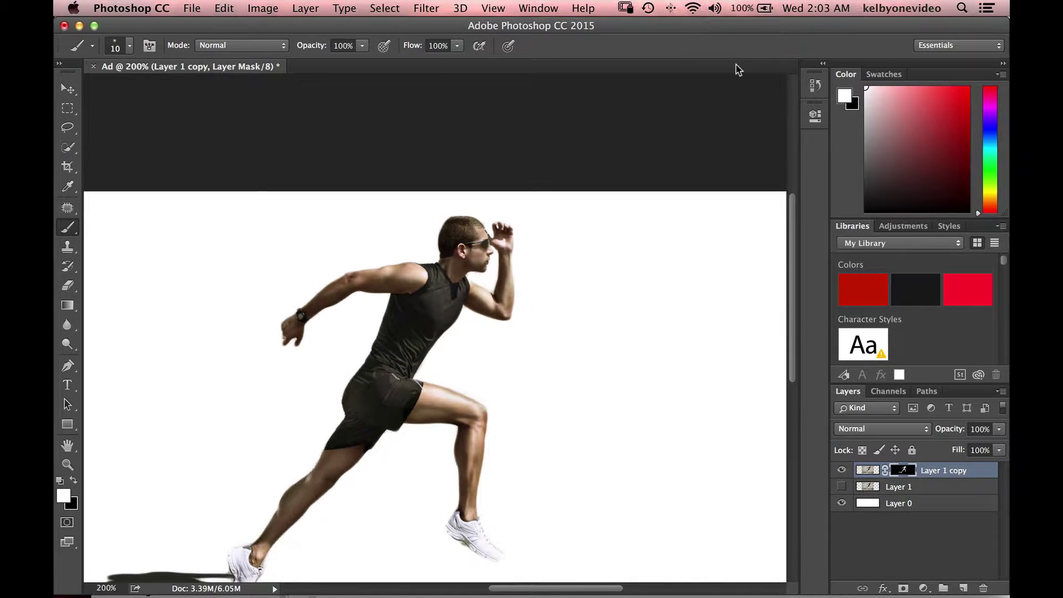
key(super+minus)
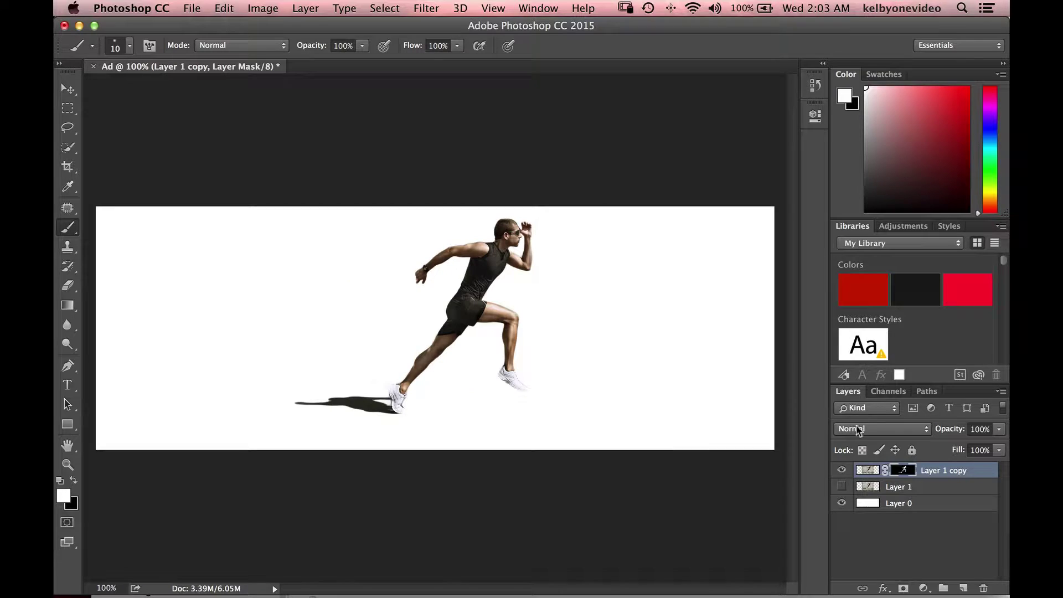
click(866, 468)
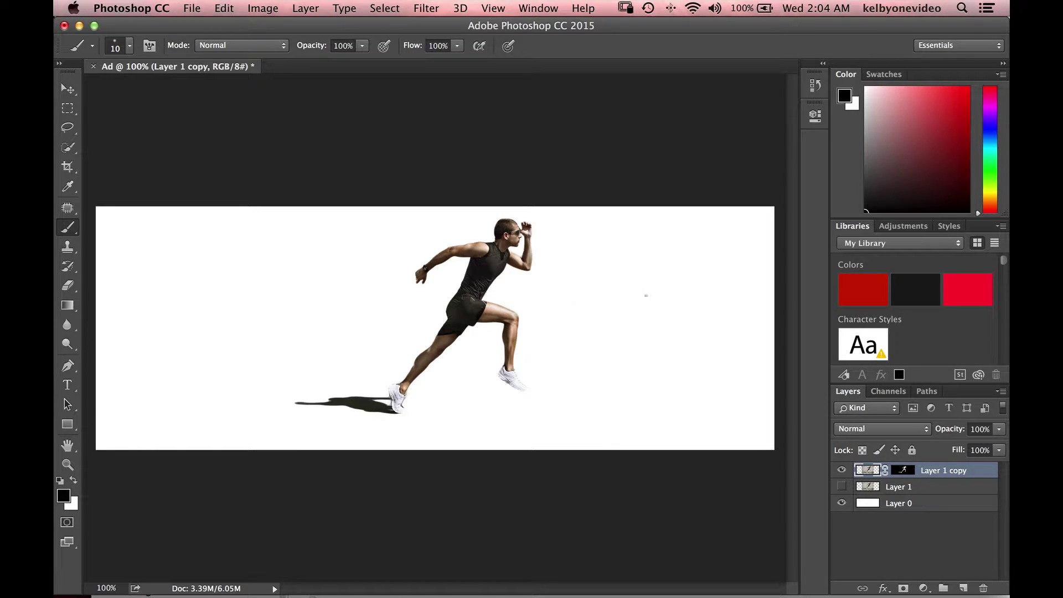
click(383, 7)
mouse_move(427, 5)
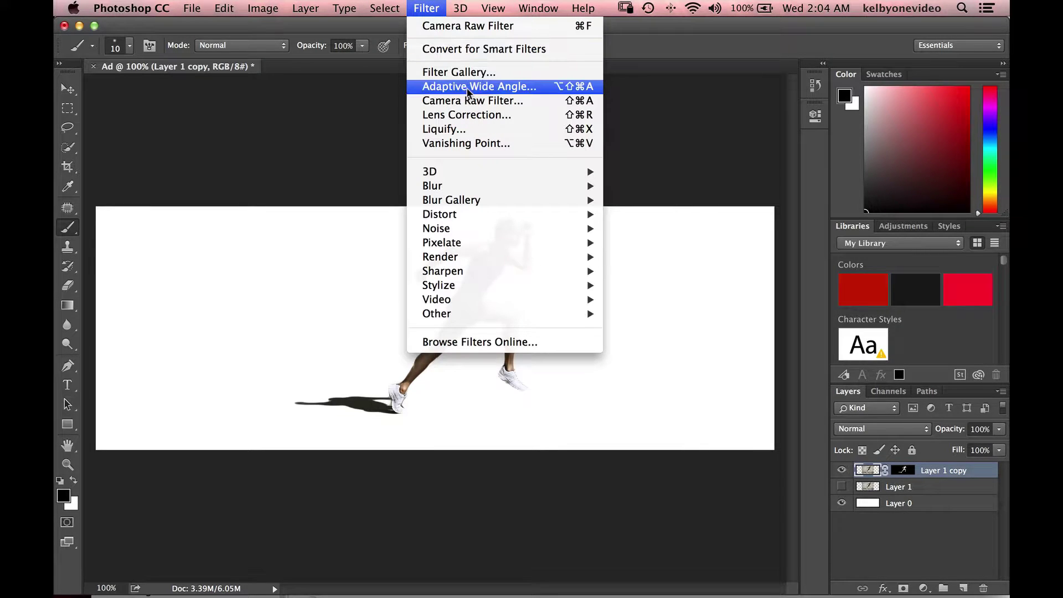
click(503, 101)
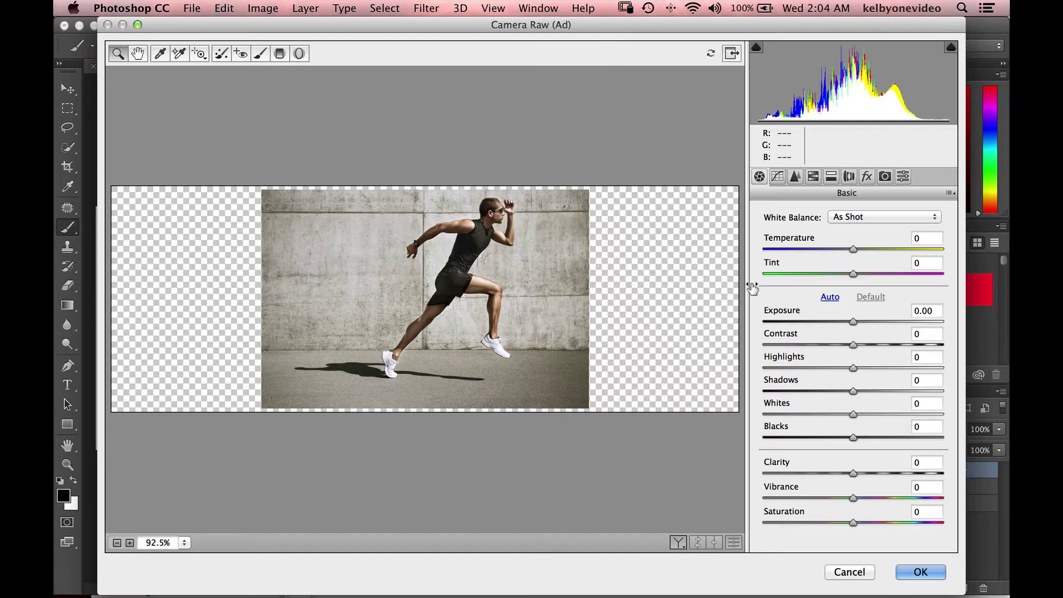
drag(884, 341, 913, 340)
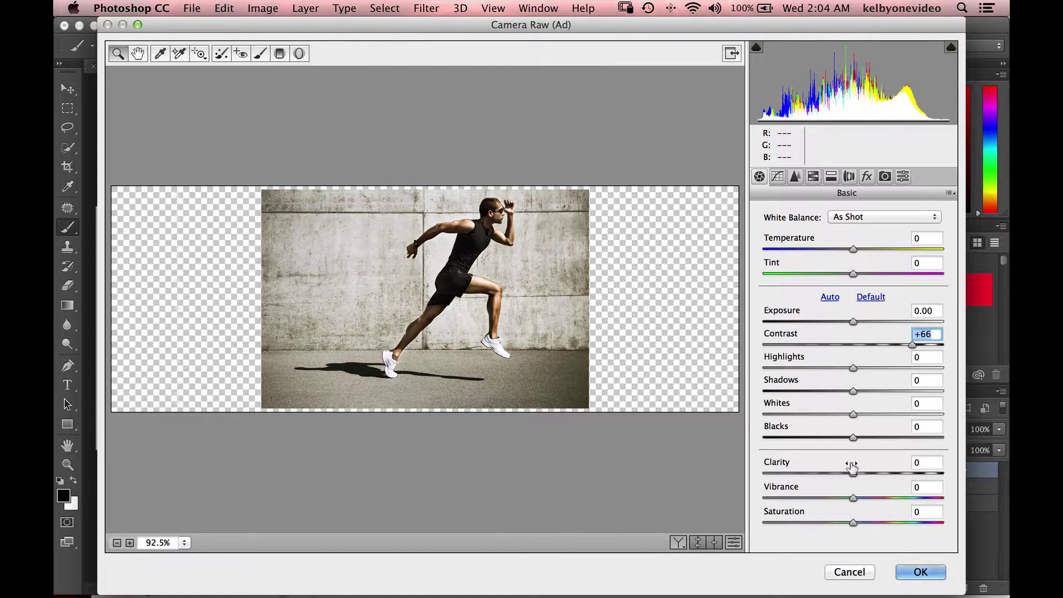
drag(853, 473, 902, 471)
drag(850, 518, 776, 520)
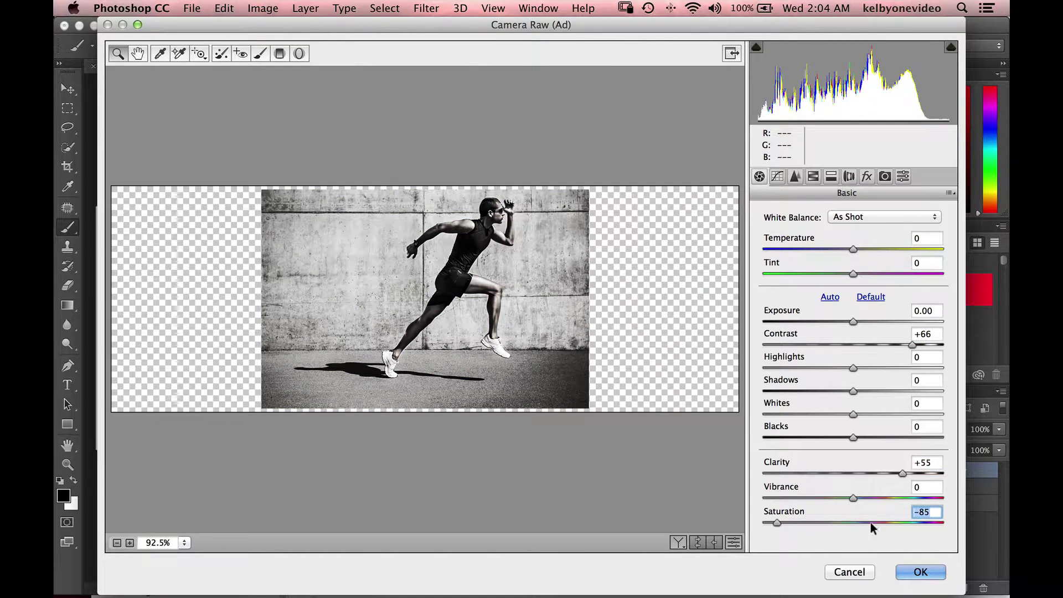
click(913, 570)
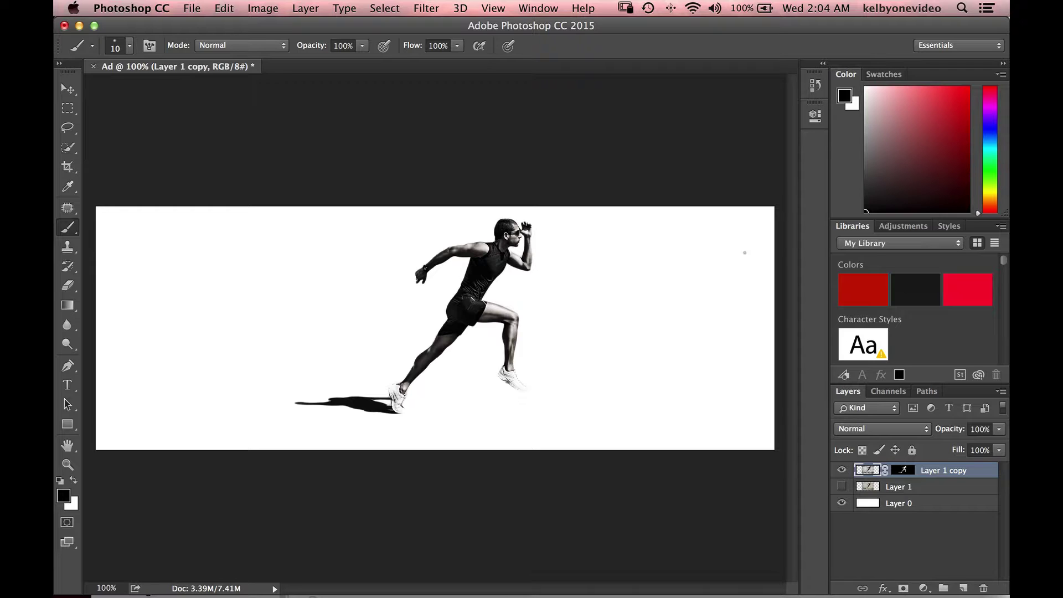
Step: Add the headline text "LEGS BURN" across the runner's upper body, color it black and move it down fully onto the canvas
click(67, 385)
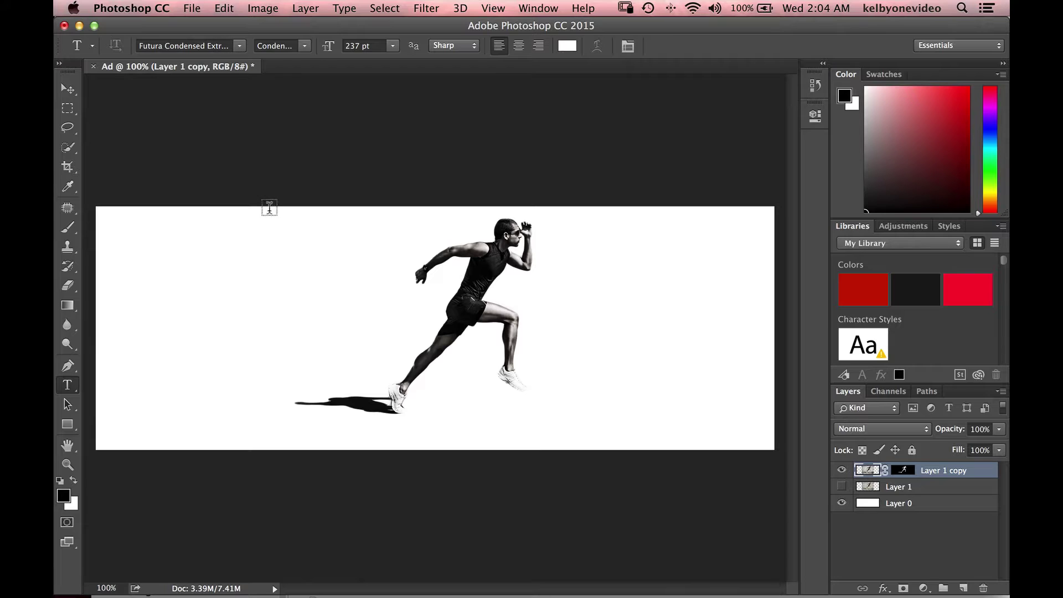
click(251, 255)
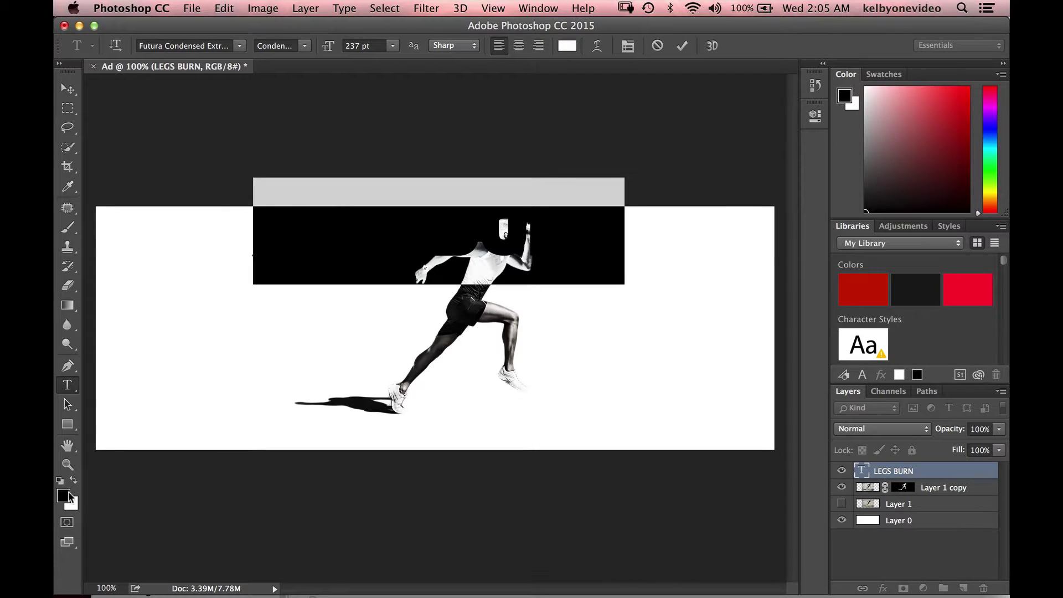
click(68, 496)
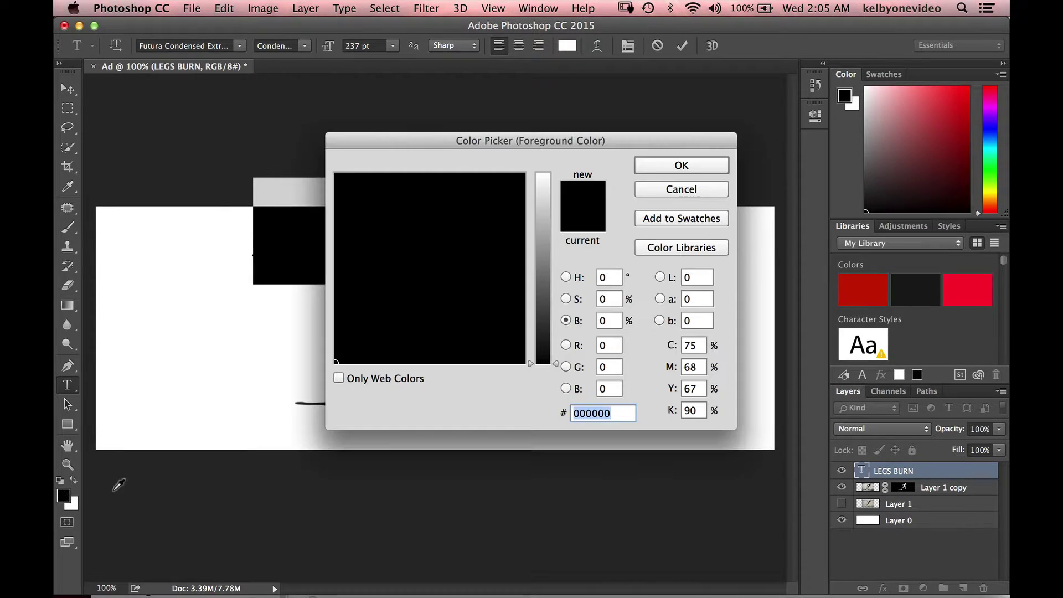
click(681, 166)
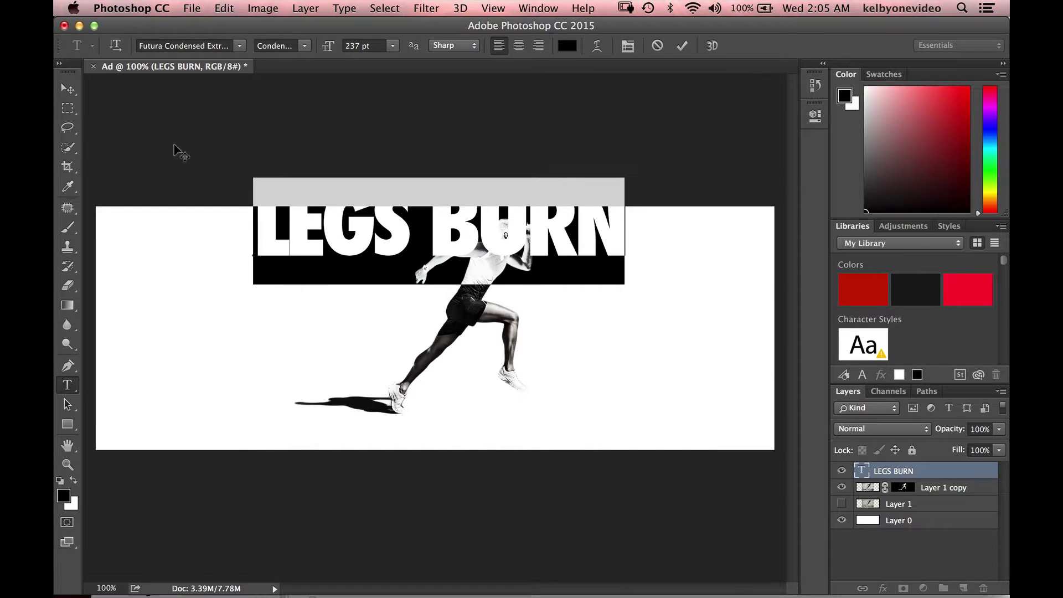
click(67, 88)
drag(449, 220, 433, 250)
Step: Extend the headline's first line to "LEGS BURNED," and enter "FEET AHCED," as its second line
key(t)
click(633, 254)
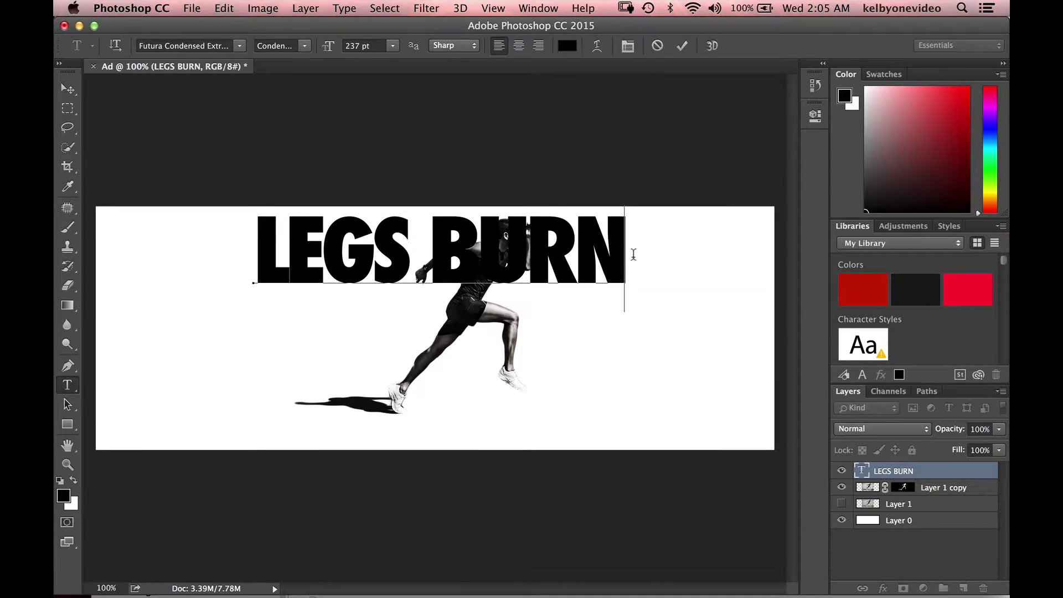
text(ED)
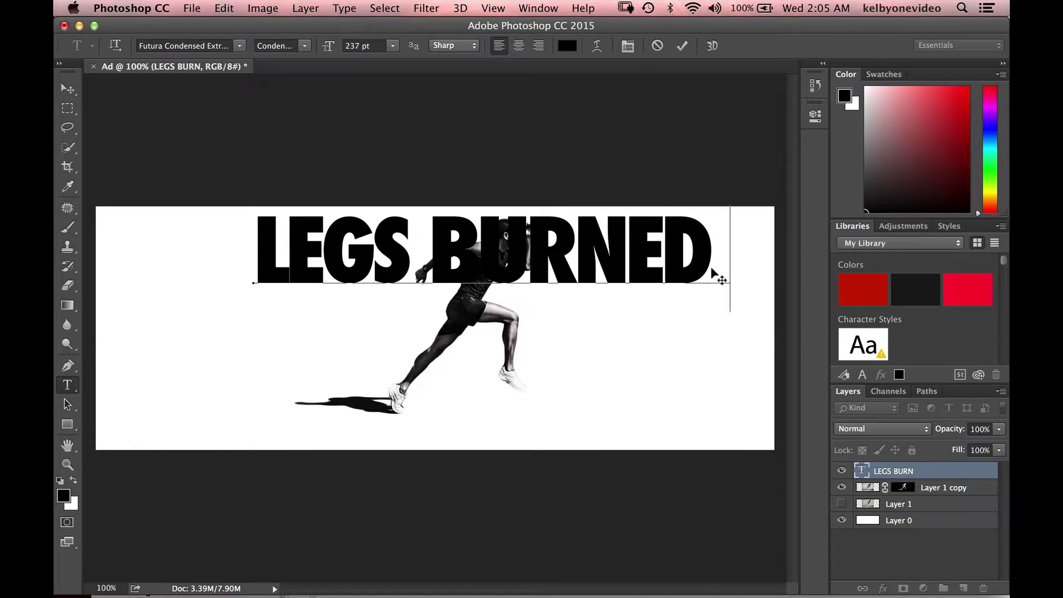
text(,)
key(Return)
text(FEET)
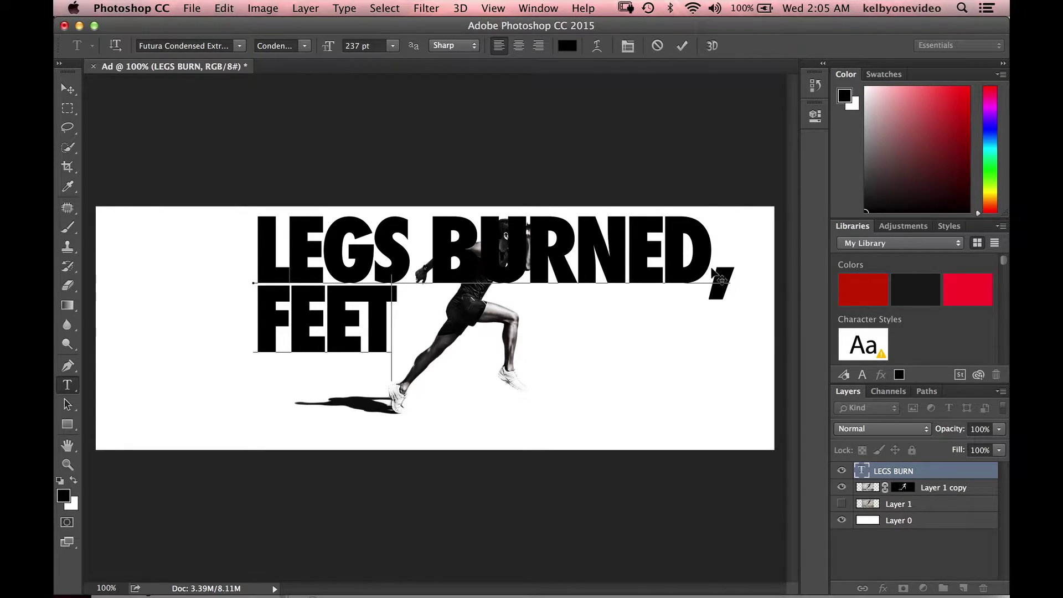
text( AHCED,)
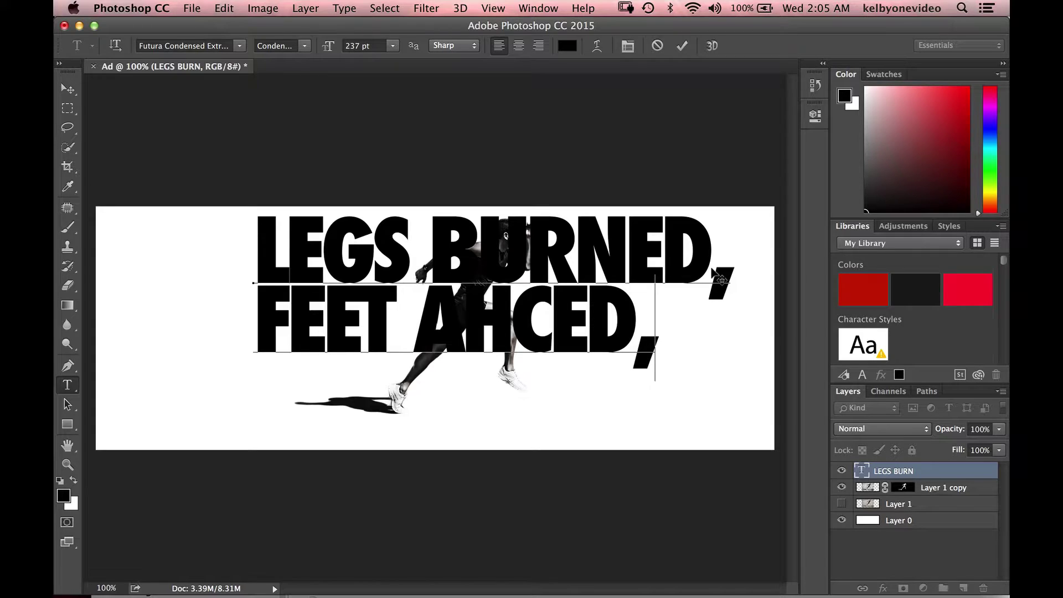
Step: Correct the misspelled word in the headline's second line to "ACHED"
key(Left)
key(Left)
key(Left)
key(Left)
key(Delete)
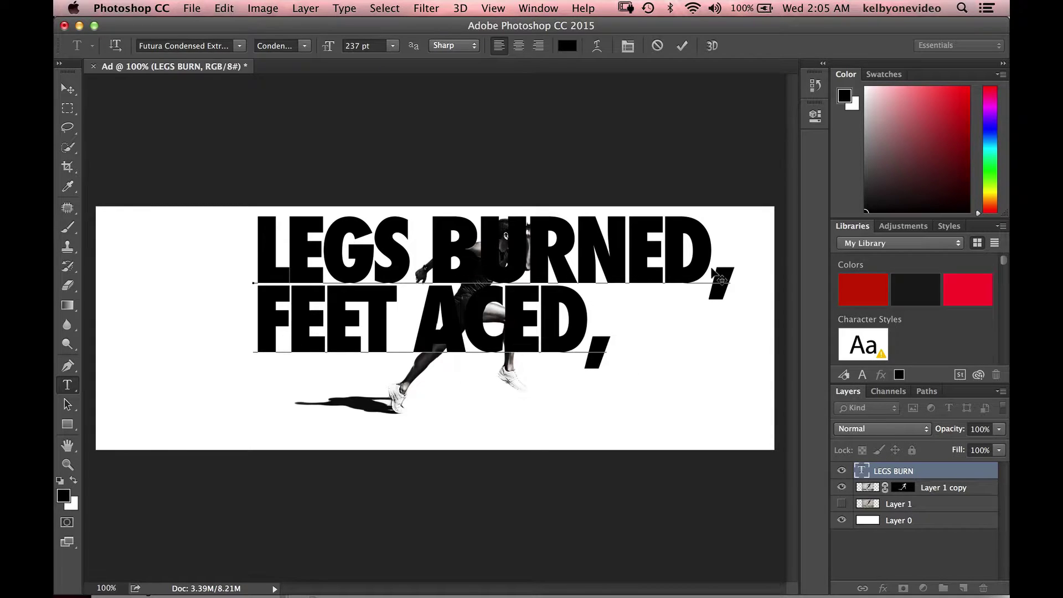
text(H)
key(Right)
key(Right)
key(Right)
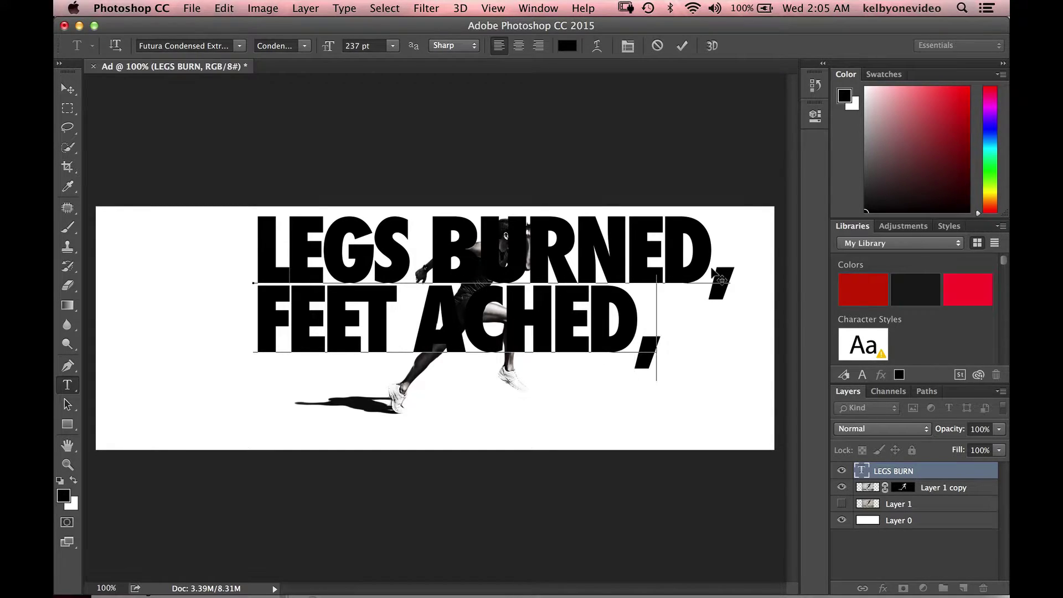
Step: Add a third headline line reading "WON FIRST PLACE!"
key(Return)
text(WON)
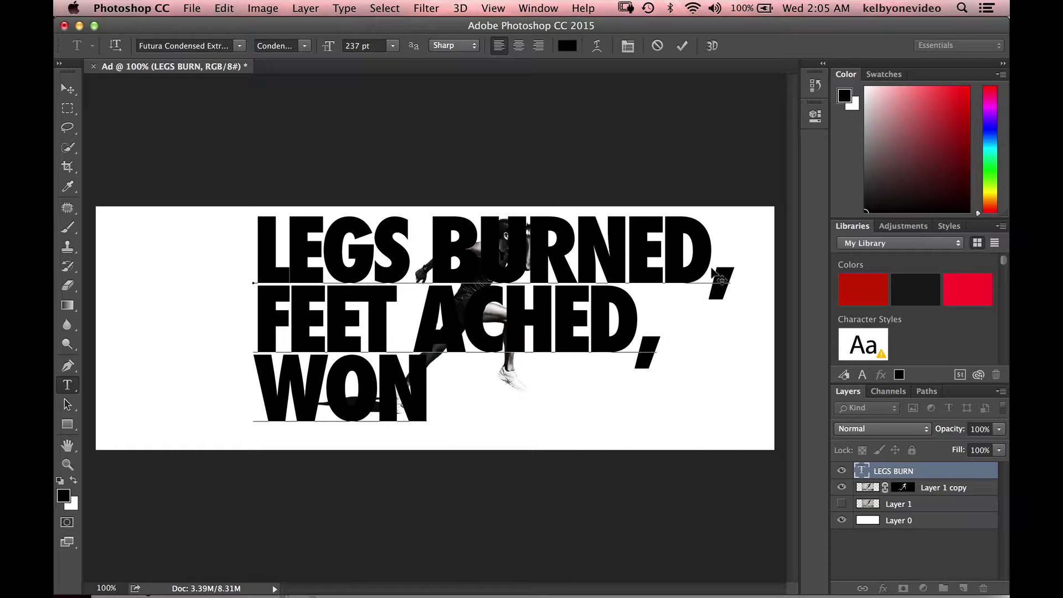
text( FIRST)
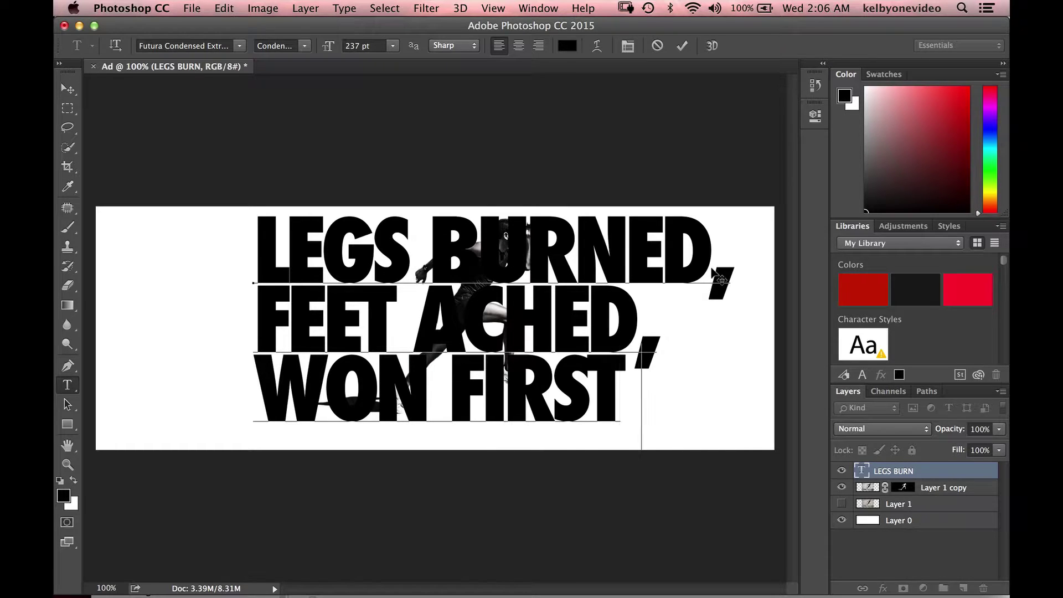
text( PLAC)
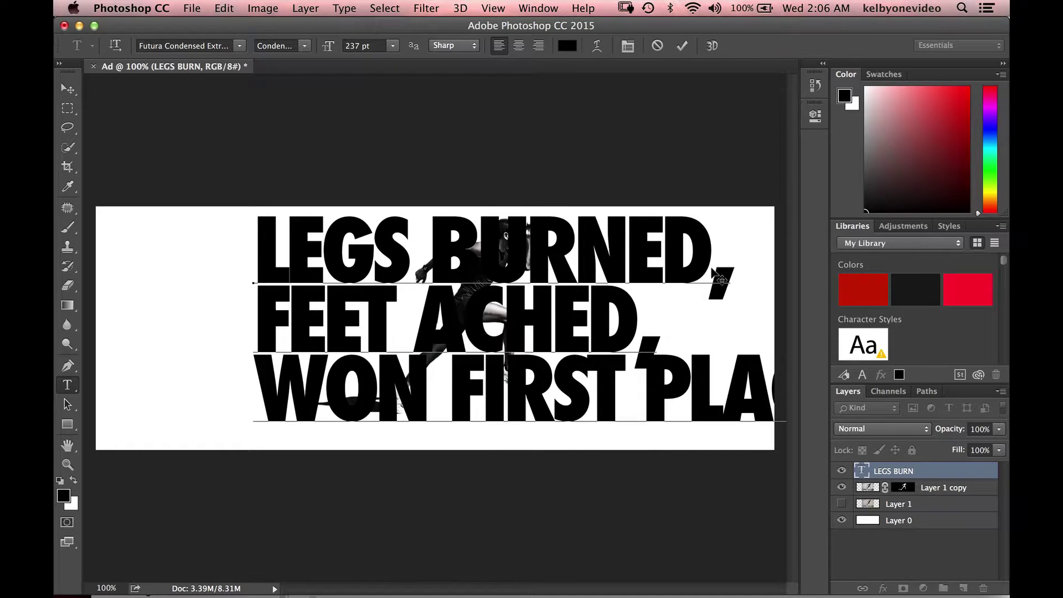
Step: Commit the headline text, shift the whole block left to fit the canvas, and return to the Type tool
click(861, 471)
key(v)
drag(570, 319, 463, 312)
key(t)
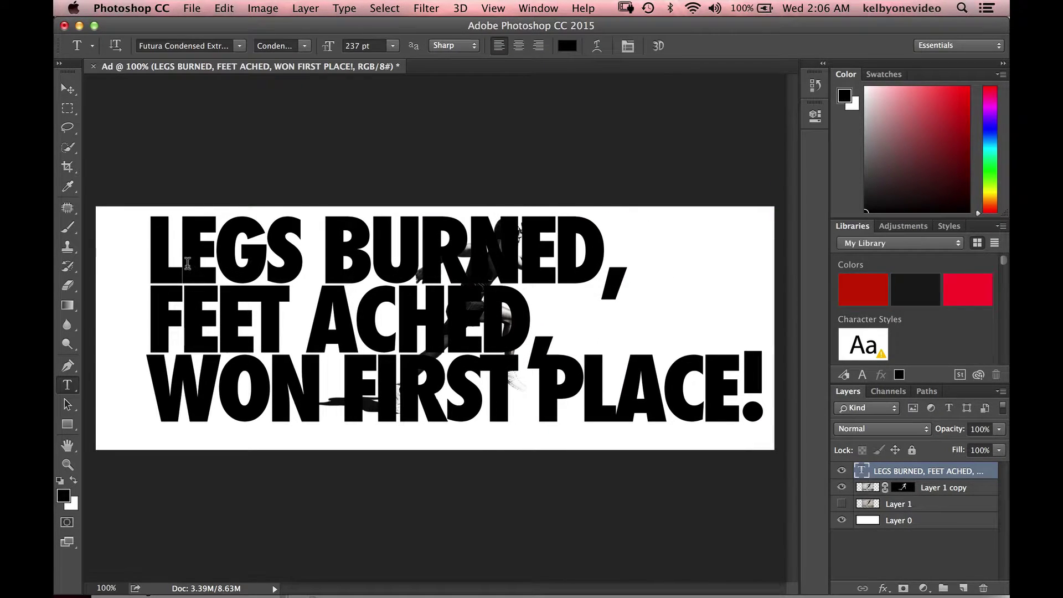
Step: Adjust the kerning between the letters of the headline's first line, "LEGS BURNED,"
click(282, 295)
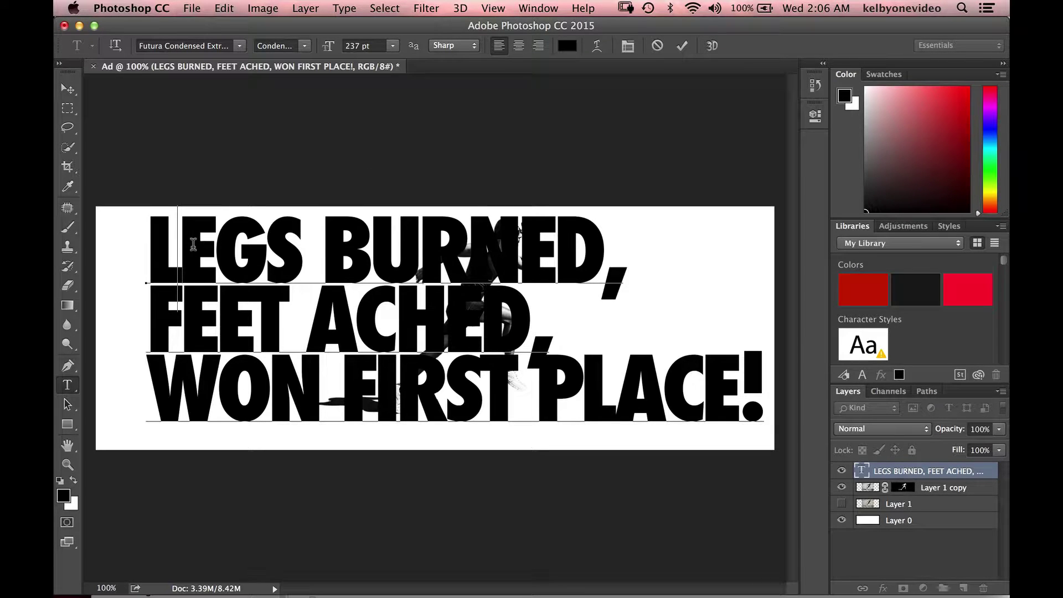
key(alt+Right)
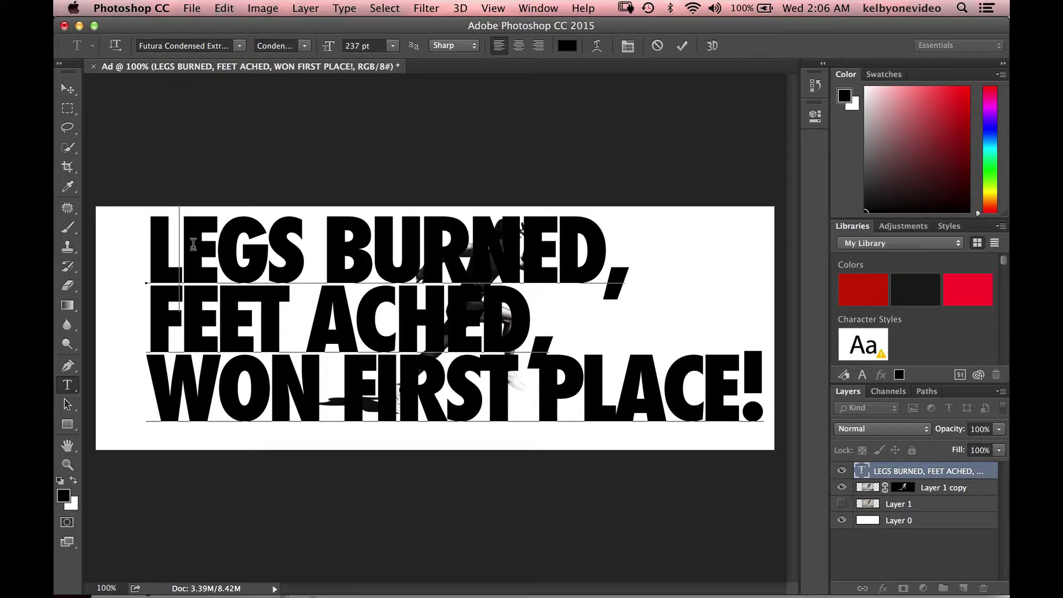
key(alt+Right)
key(Right)
key(Right)
key(Right)
key(Right)
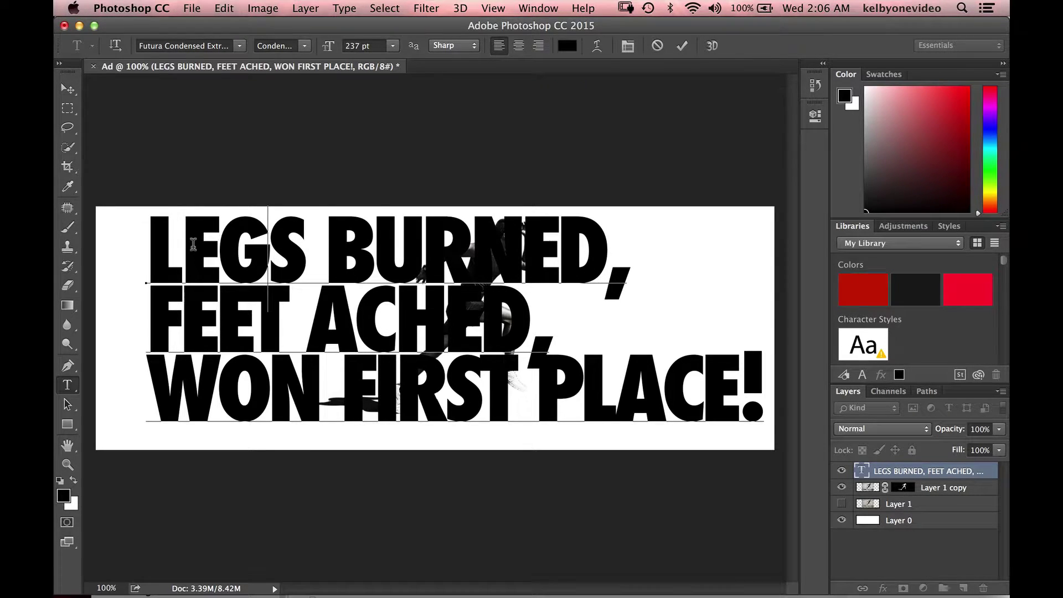
key(Right)
key(Right)
key(Right)
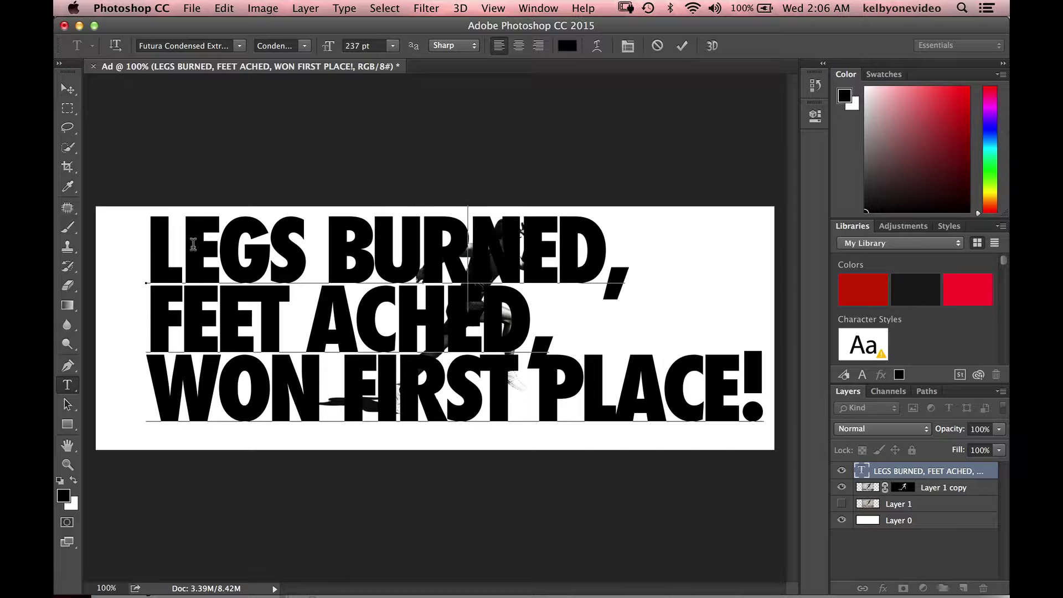
key(alt+Left)
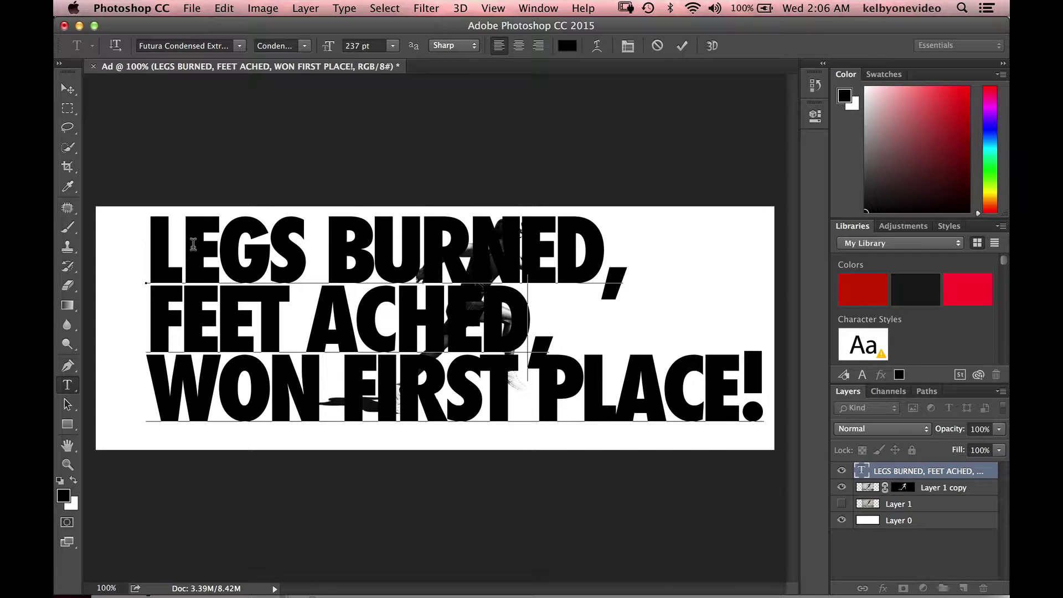
Step: Adjust the kerning in the headline's second and third lines and commit the text
key(Left)
key(Left)
key(Left)
key(Left)
key(Left)
key(Left)
key(Left)
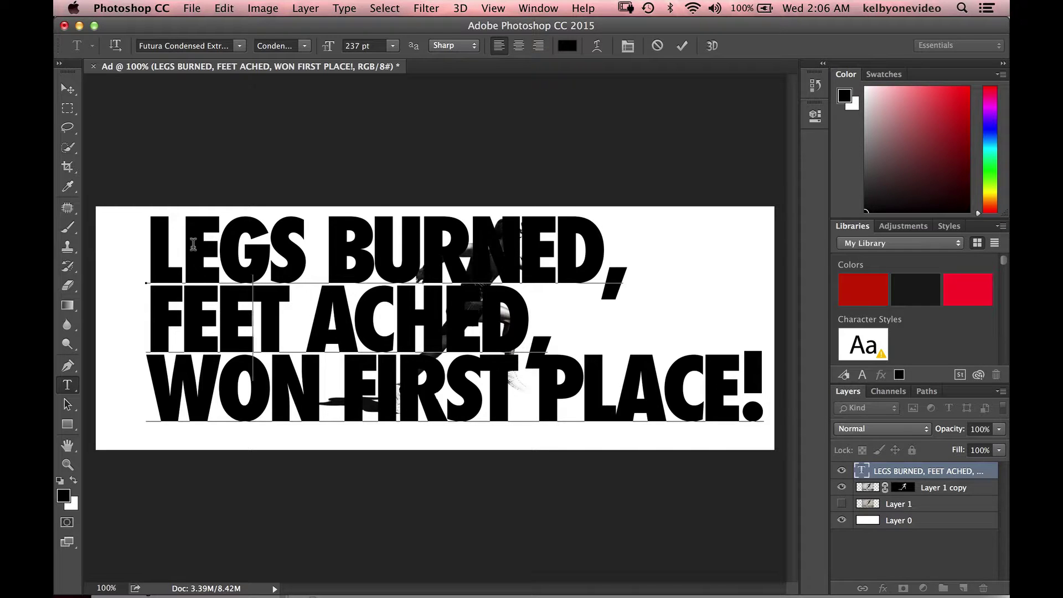
key(alt+Right)
key(alt+Right)
key(alt+Right)
key(Left)
key(alt+Left)
key(Left)
key(Right)
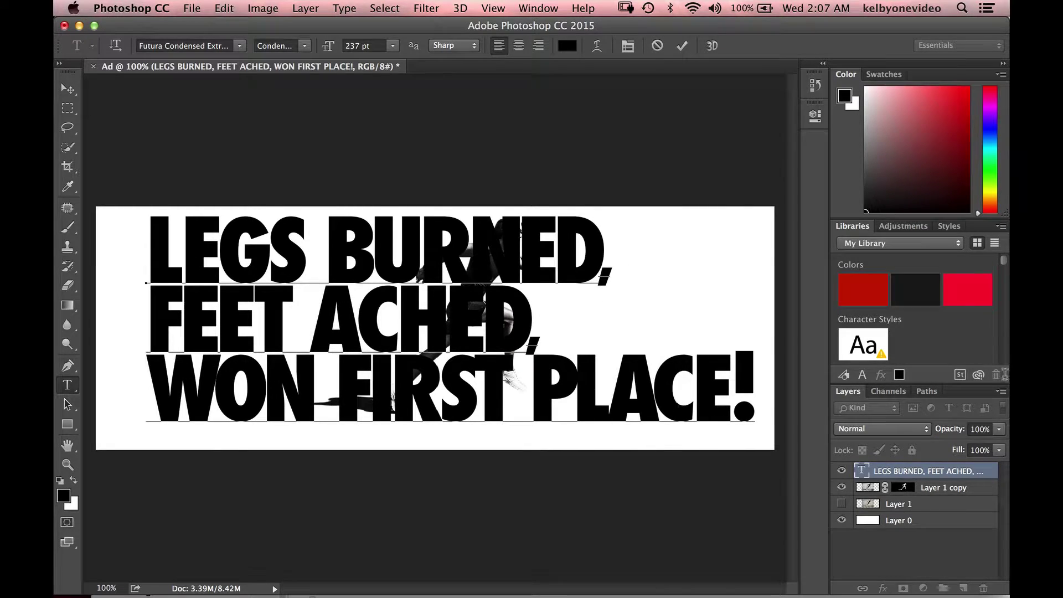
key(ctrl+Return)
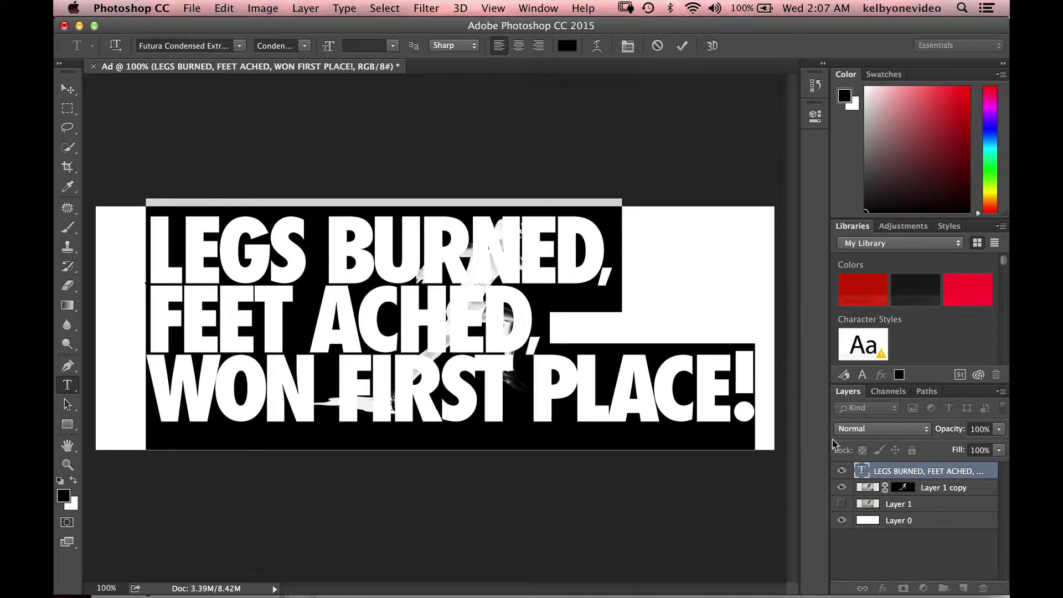
click(910, 532)
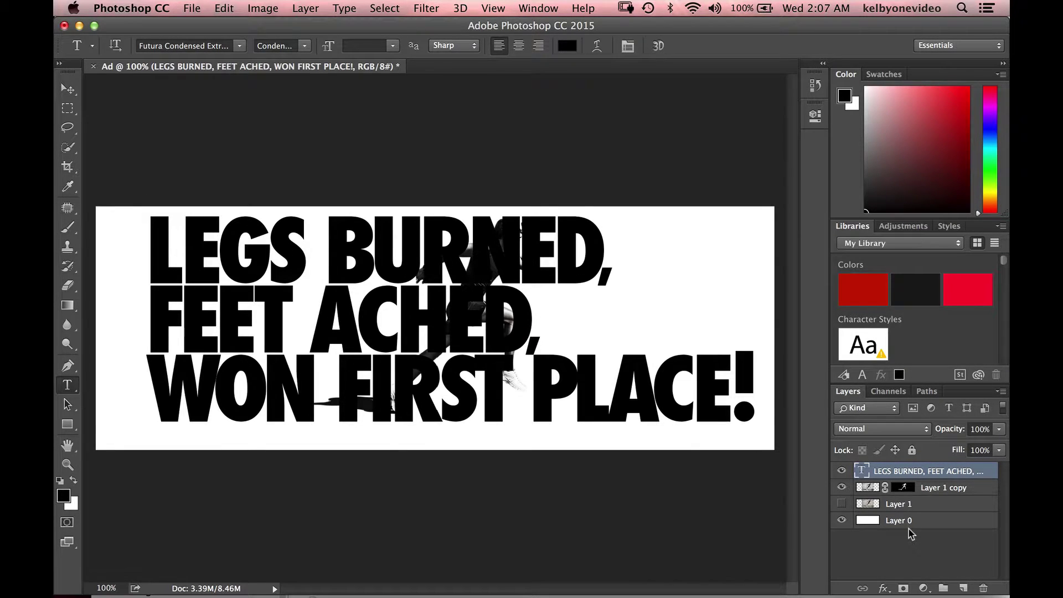
Step: Fill the white background layer, Layer 0, with gray #b2b2b2 at 100% opacity in Normal mode
click(911, 520)
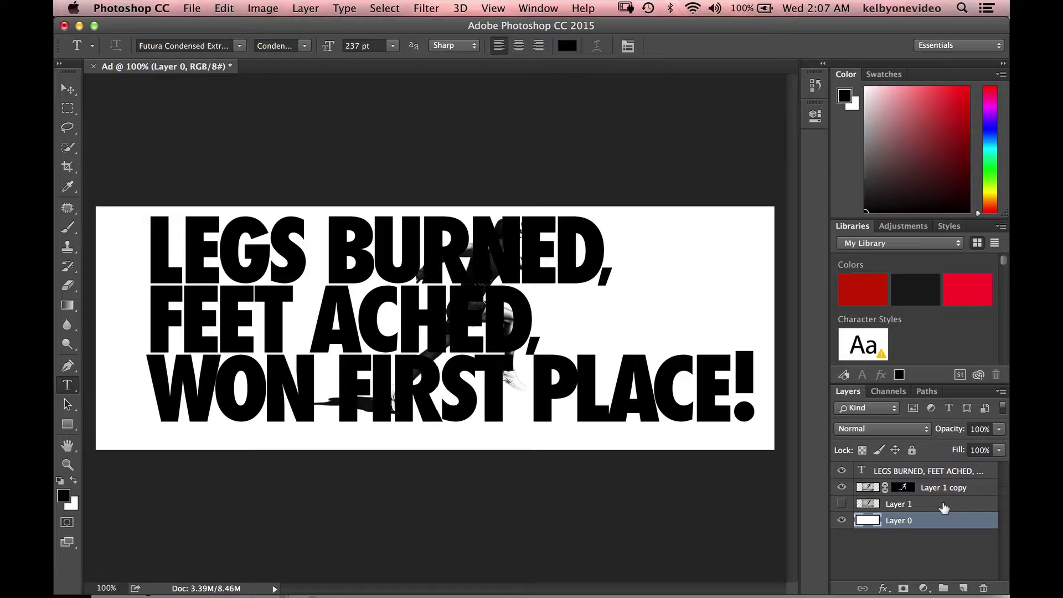
key(shift+BackSpace)
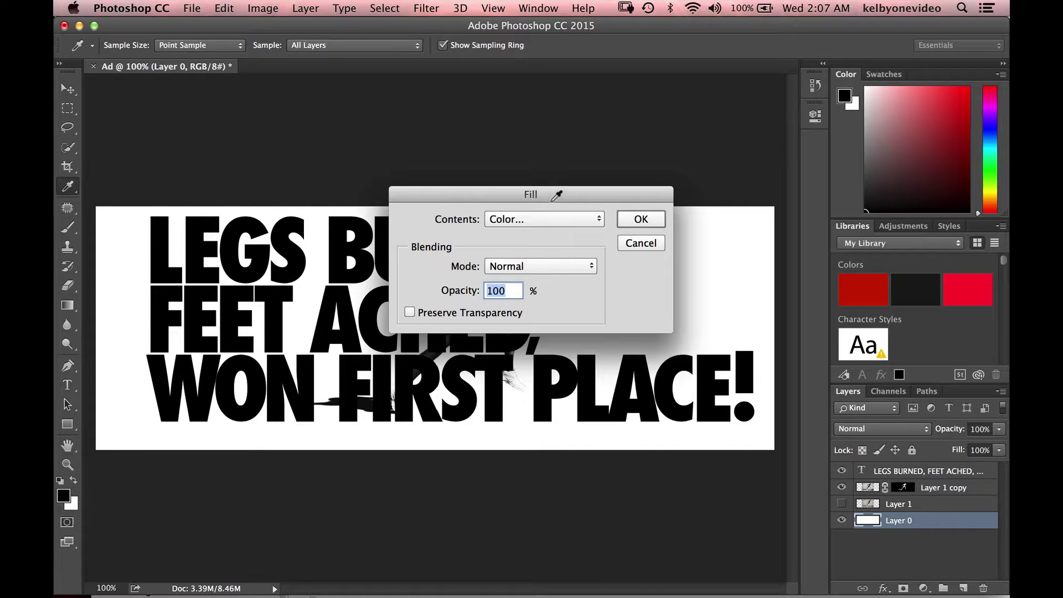
click(553, 217)
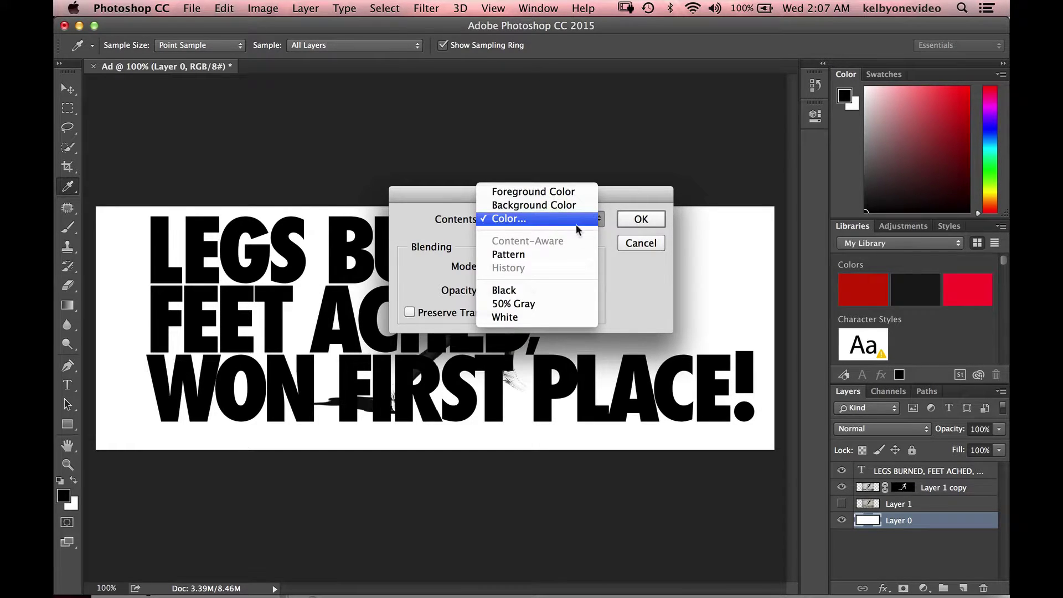
click(575, 221)
drag(549, 233, 547, 228)
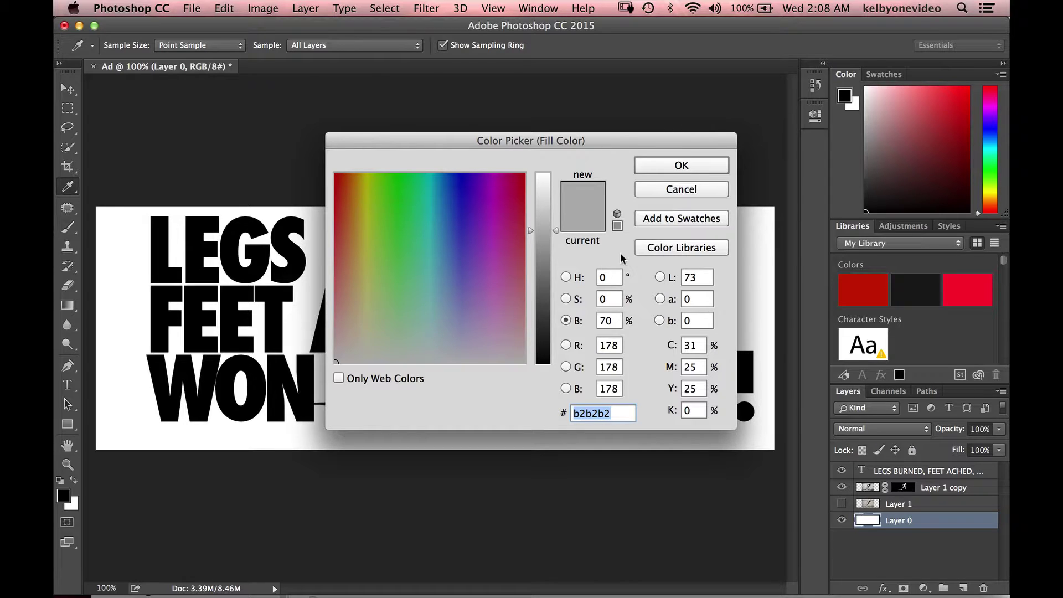
click(679, 166)
click(639, 220)
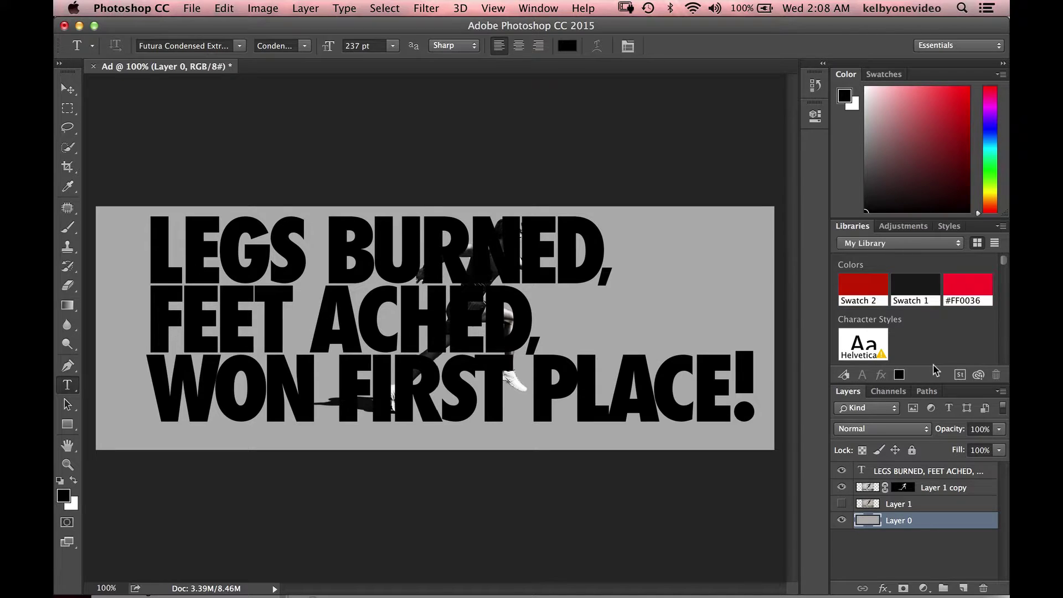
Step: Draw a vertical black-to-transparent linear gradient on Layer 0, from below the canvas up to about its middle
key(g)
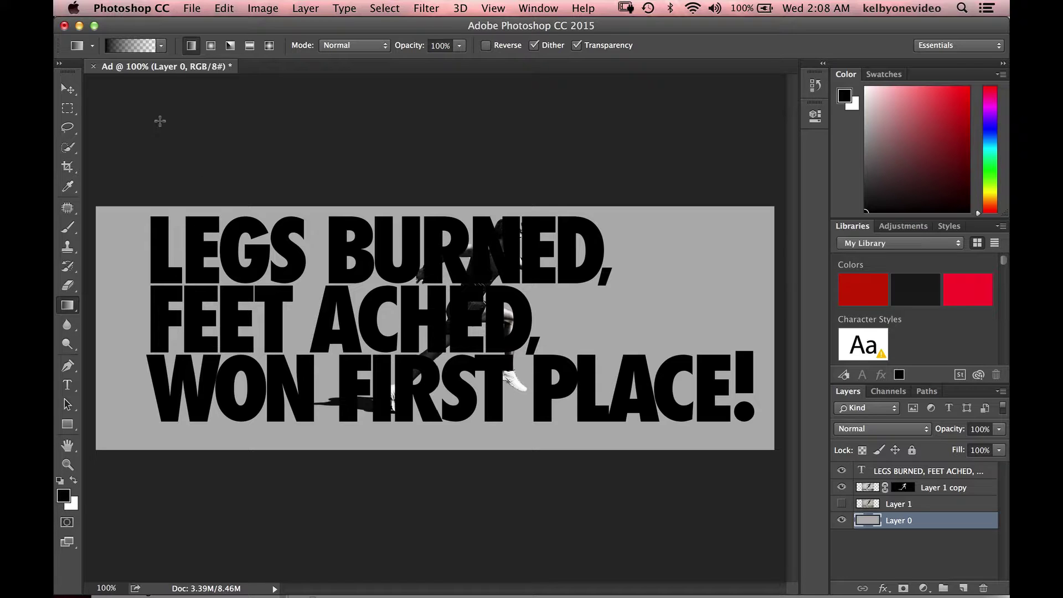
click(160, 46)
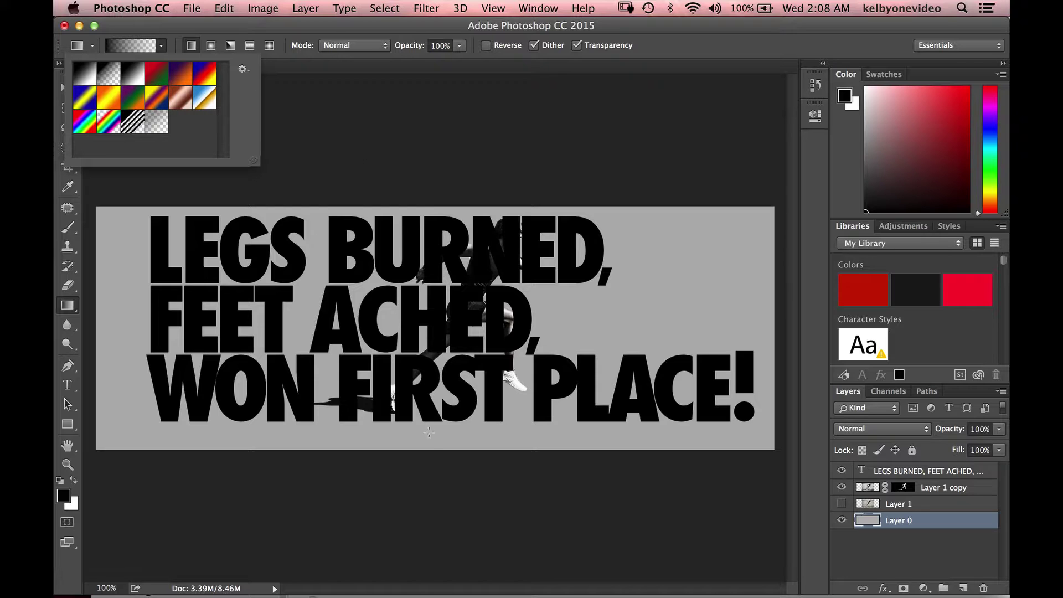
click(446, 501)
drag(450, 499, 452, 346)
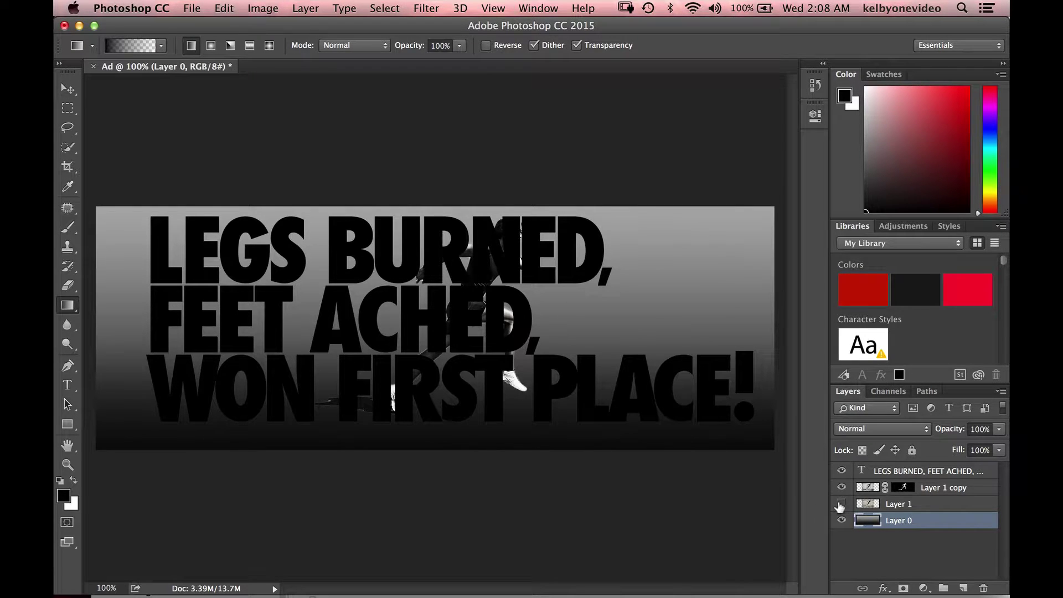
click(907, 545)
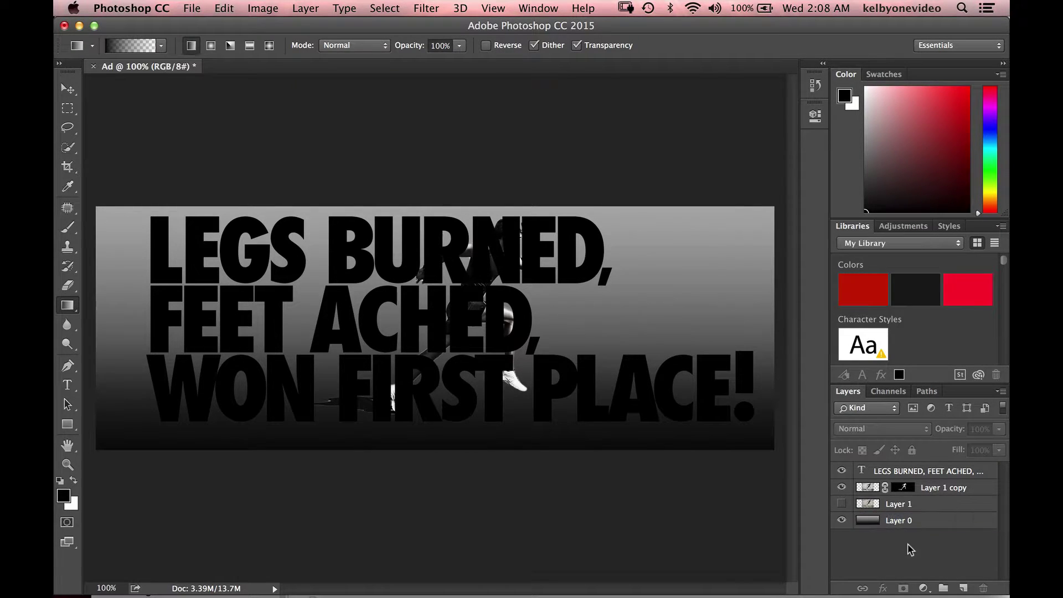
Step: Recolor the whole headline text bright green
double_click(859, 469)
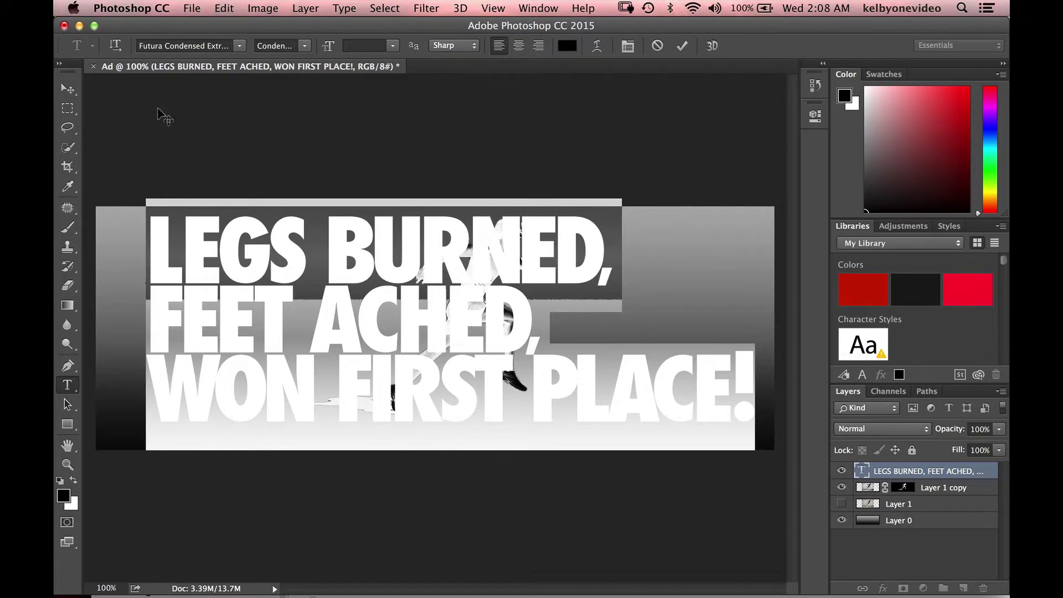
click(68, 89)
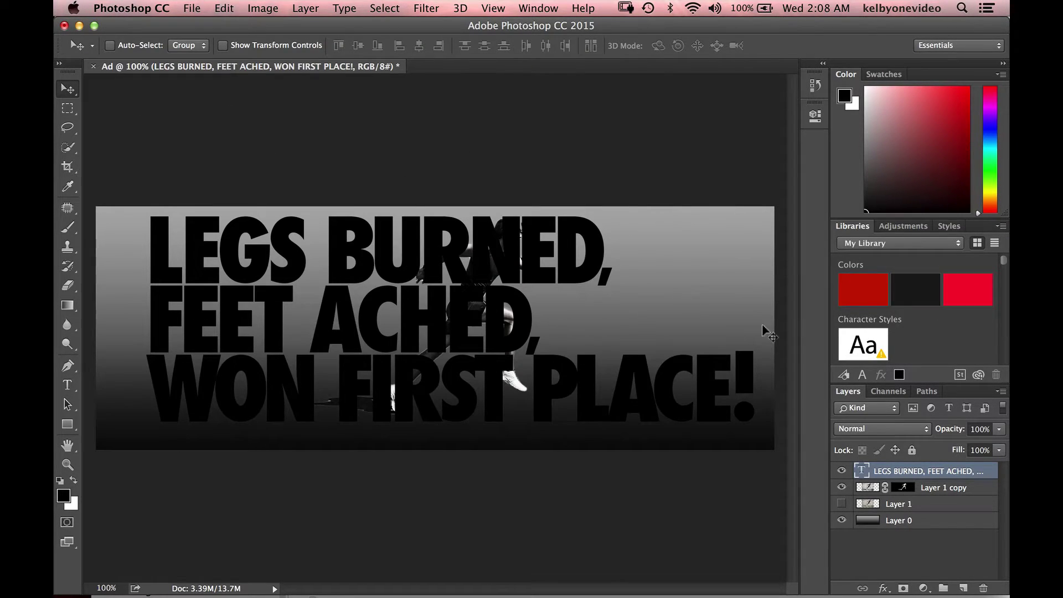
double_click(861, 468)
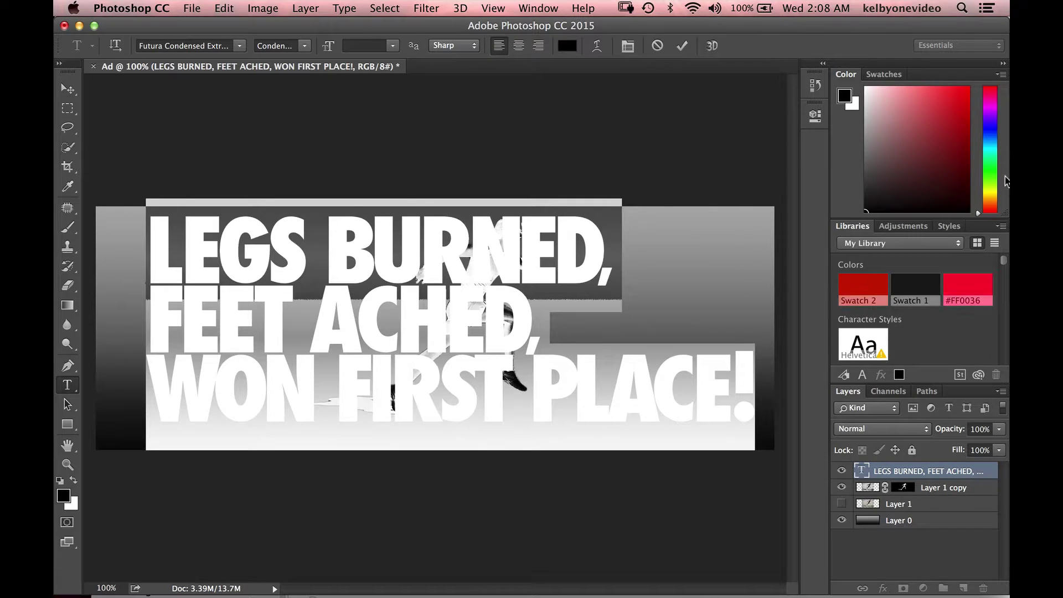
drag(990, 166, 990, 149)
drag(931, 126, 953, 104)
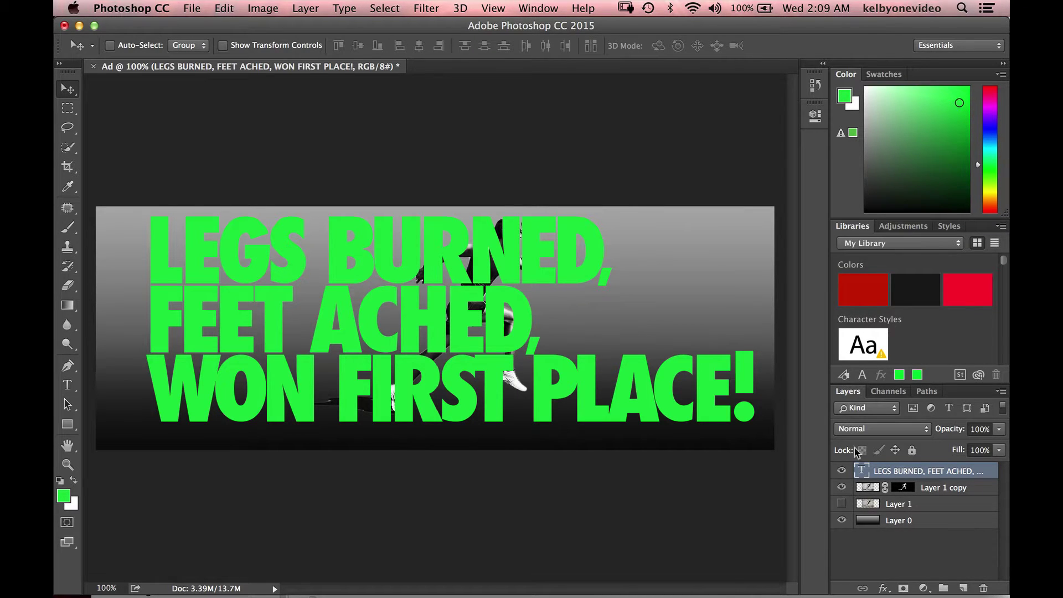
Step: Fine-tune the headline's kerning in "BURNED," and before the exclamation mark, and commit the text
double_click(861, 471)
click(547, 383)
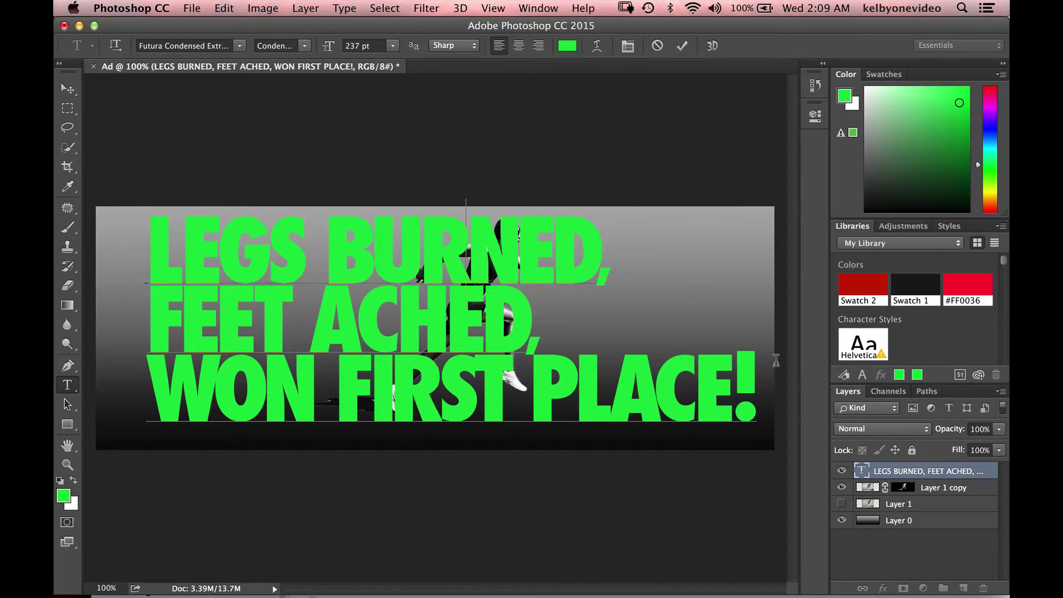
click(857, 465)
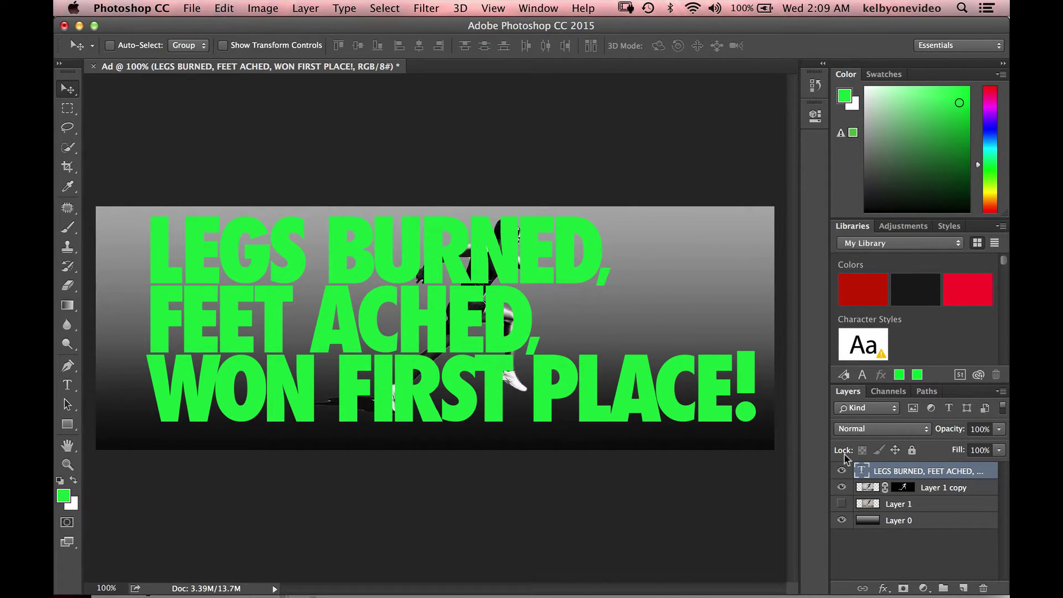
Step: Shorten the headline's third line to "WON FIRST!" by deleting the word "PLACE" and the extra space
double_click(861, 470)
drag(529, 396, 722, 395)
key(BackSpace)
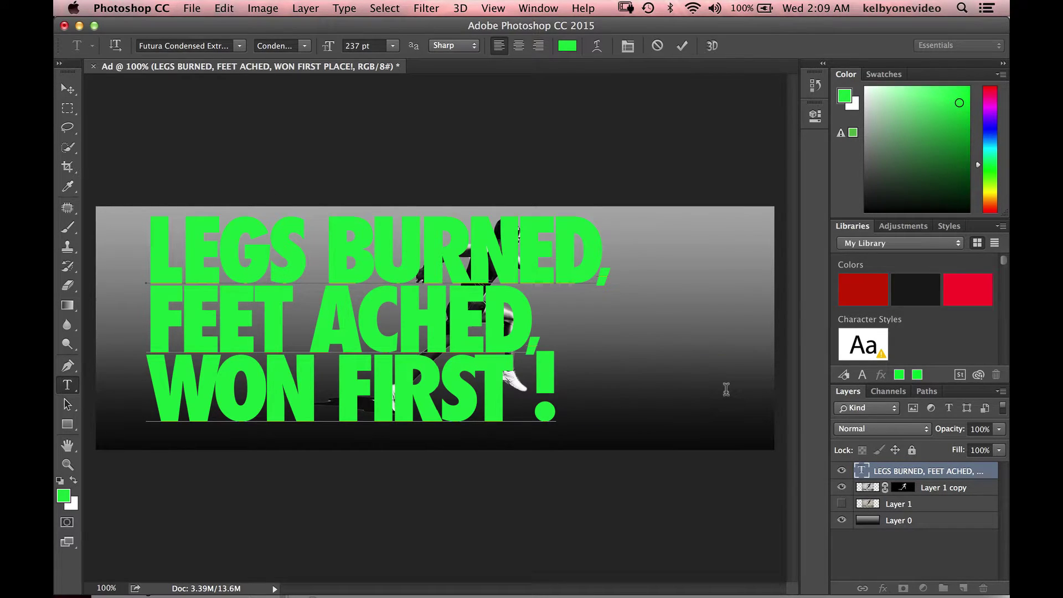
key(BackSpace)
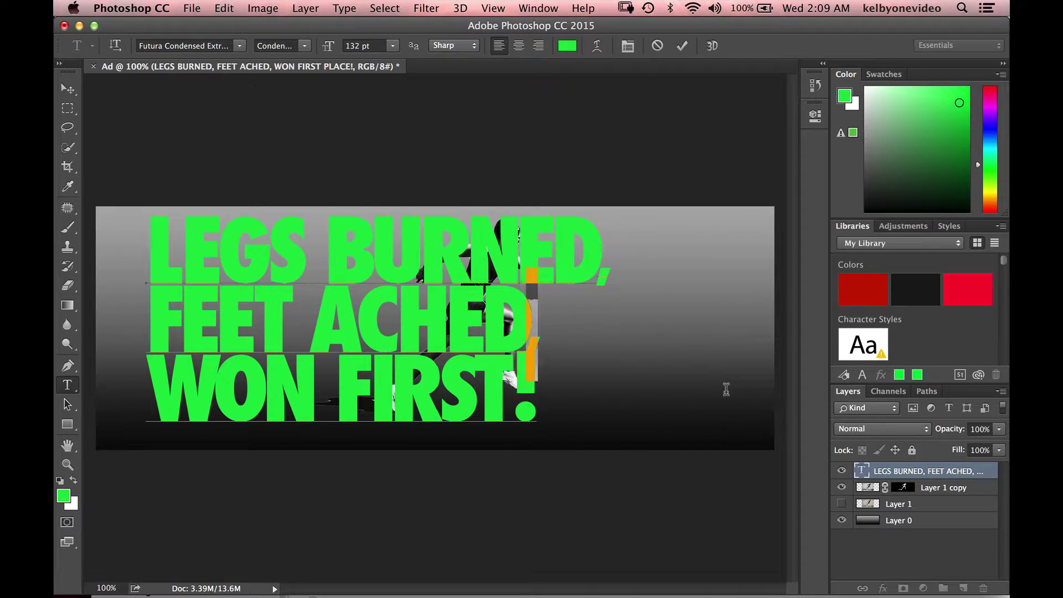
Step: Replace the commas after "ACHED" and "BURNED" with periods and adjust their spacing
key(Up)
key(End)
text(.)
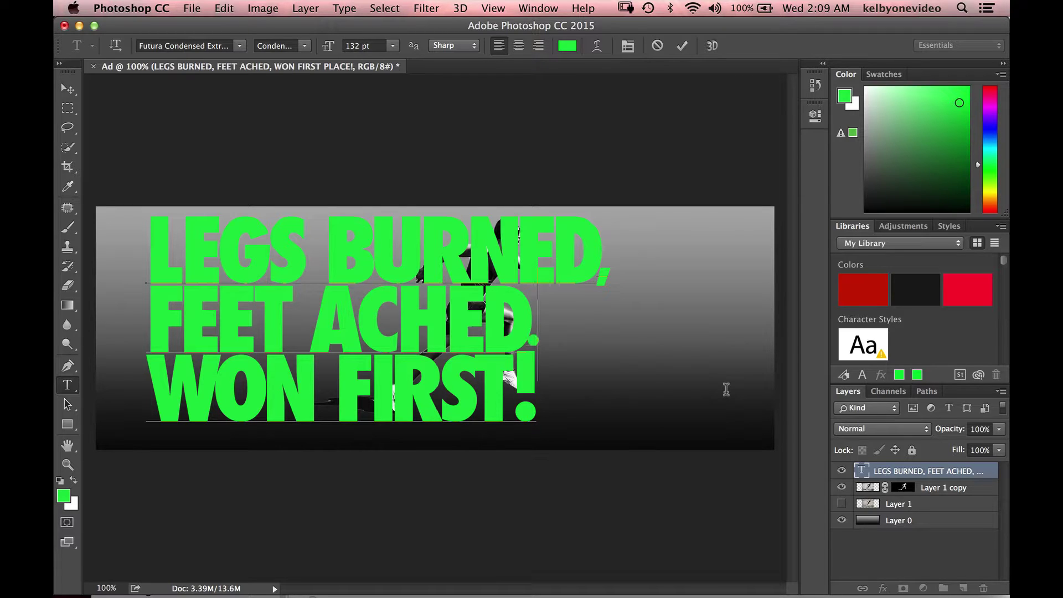
key(shift+Left)
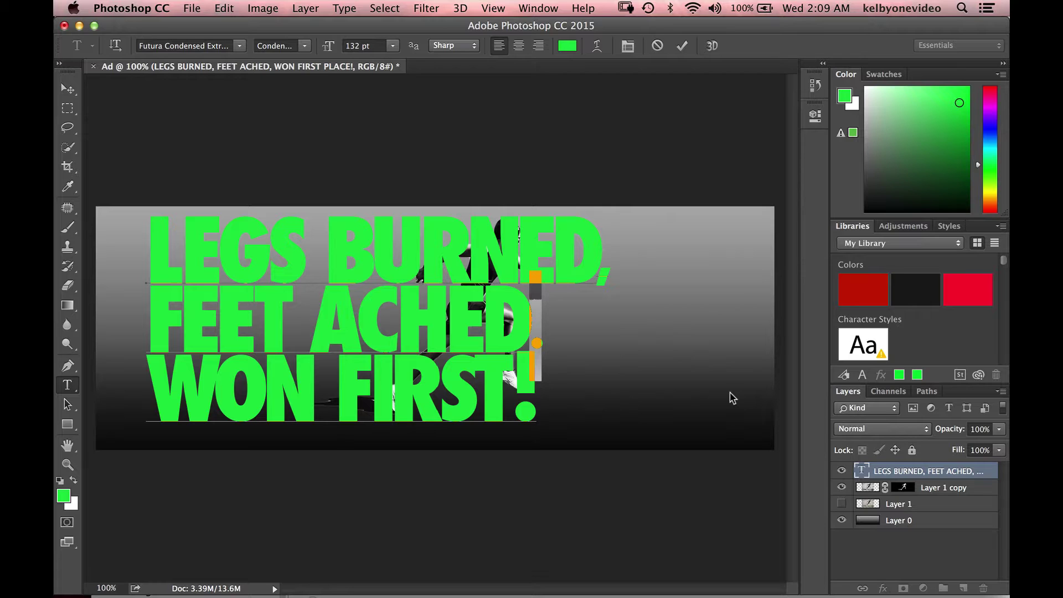
key(Left)
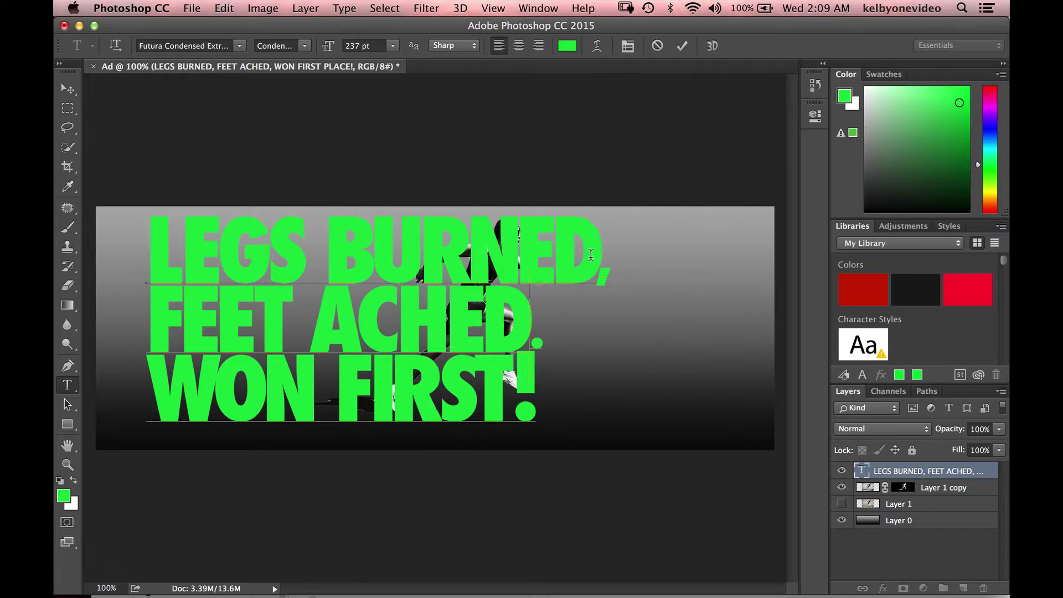
drag(595, 268, 639, 245)
text(.)
key(shift+Left)
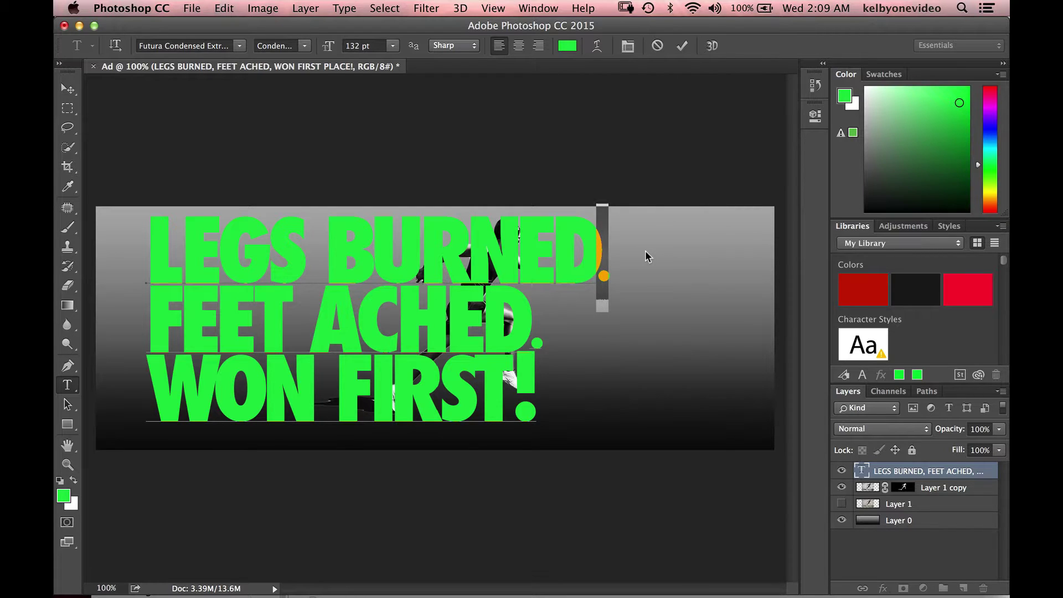
key(Left)
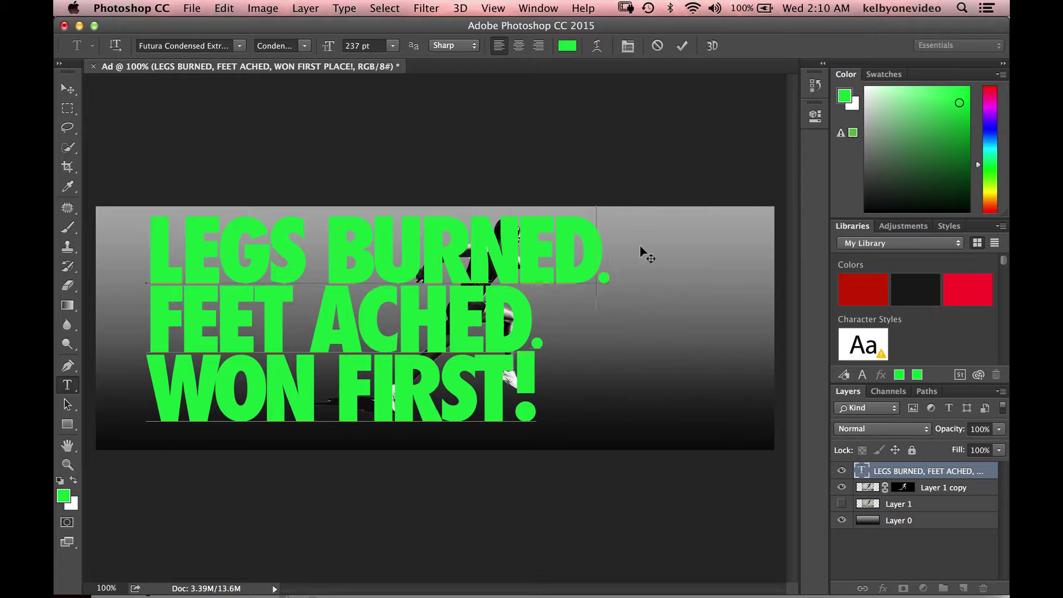
Step: Commit the headline, move it right so it is roughly centered over the runner, and convert its layer to a smart object
click(67, 88)
mouse_move(400, 290)
mouse_down()
mouse_move(470, 413)
mouse_move(481, 284)
mouse_up()
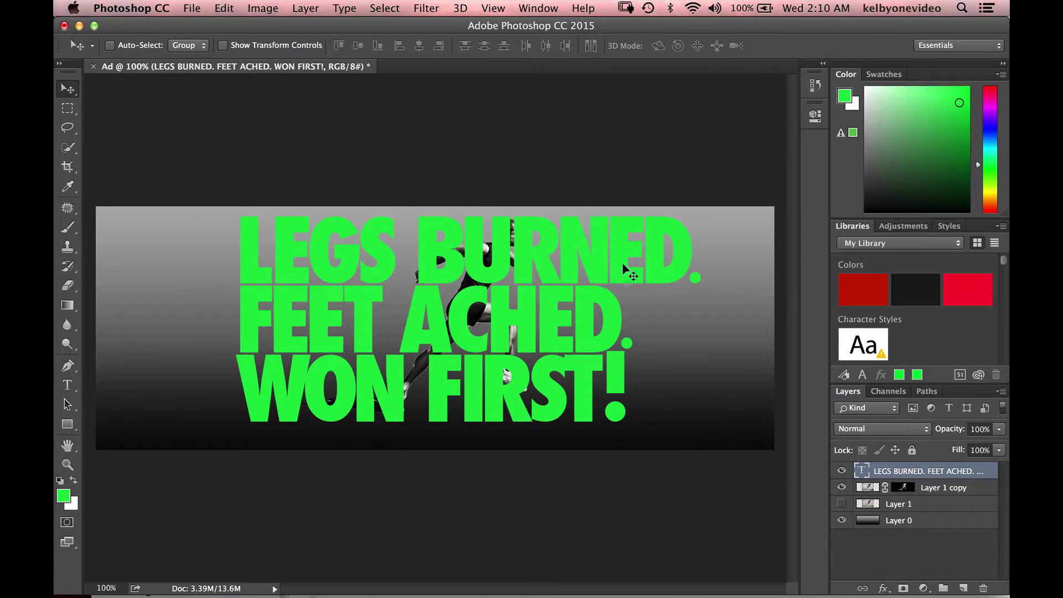
right_click(922, 470)
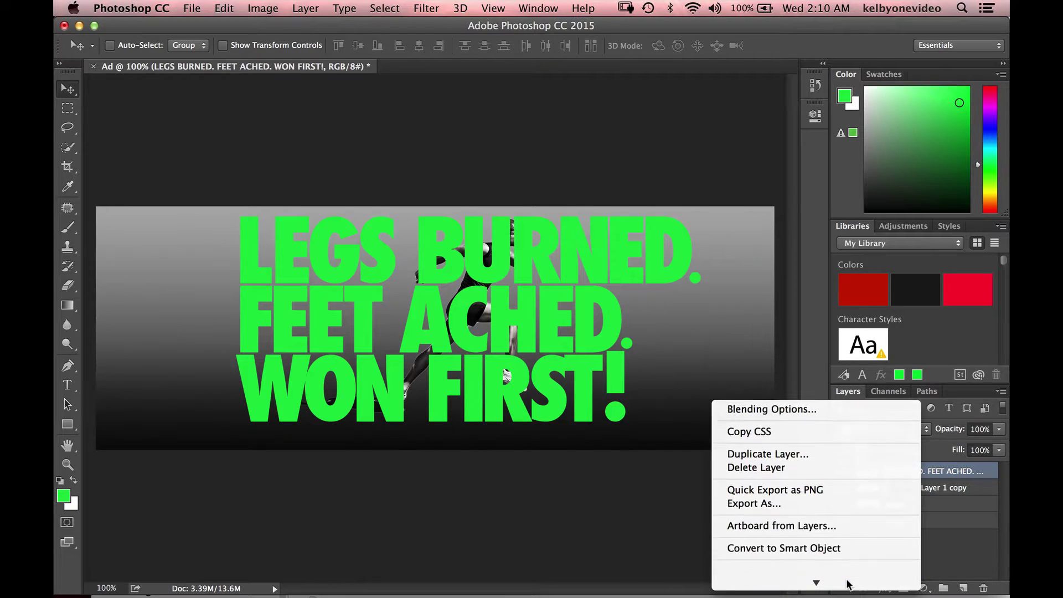
mouse_move(847, 582)
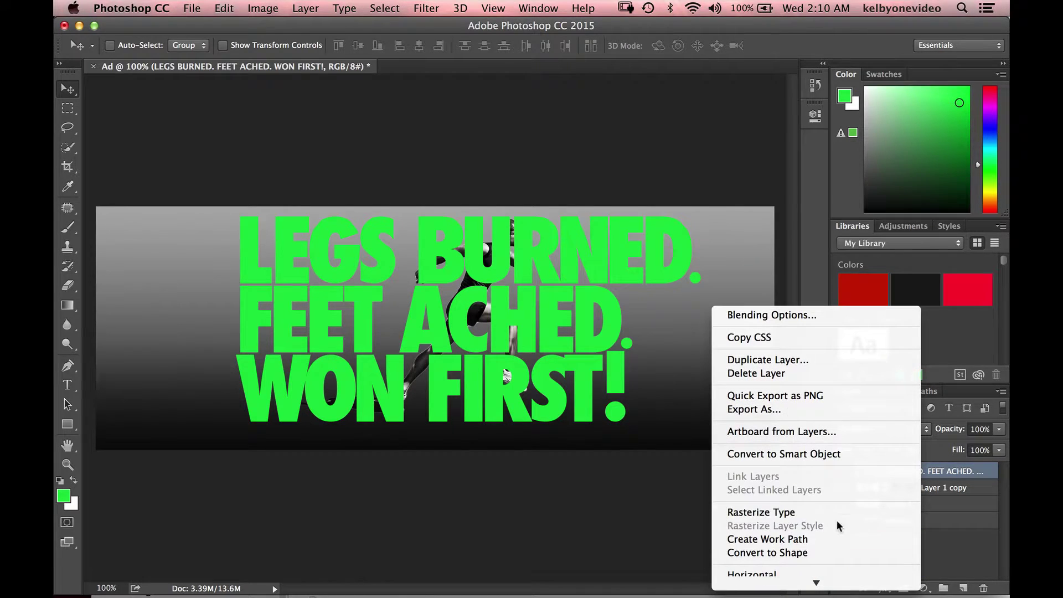
click(836, 455)
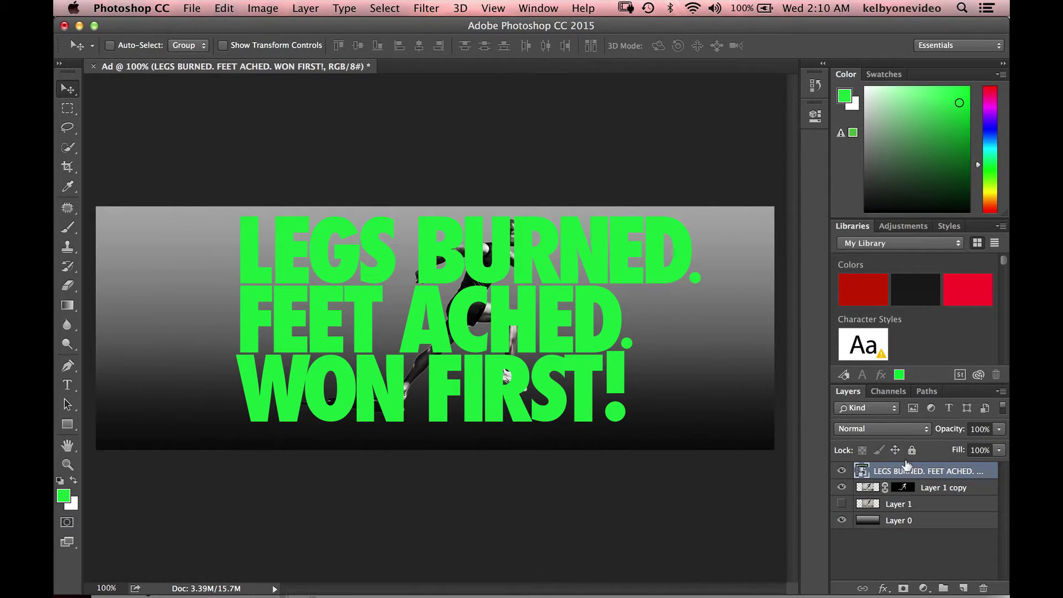
Step: Duplicate the headline smart object and place one copy beneath the masked runner layer, keeping the other above it
key(super)
key(super)
key(super+j)
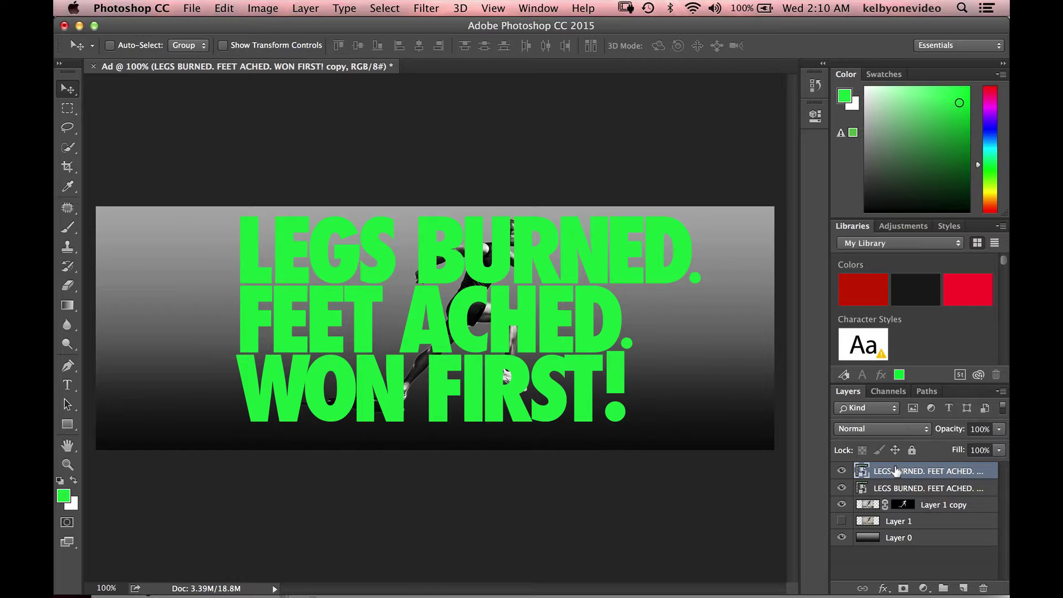
drag(895, 469, 903, 510)
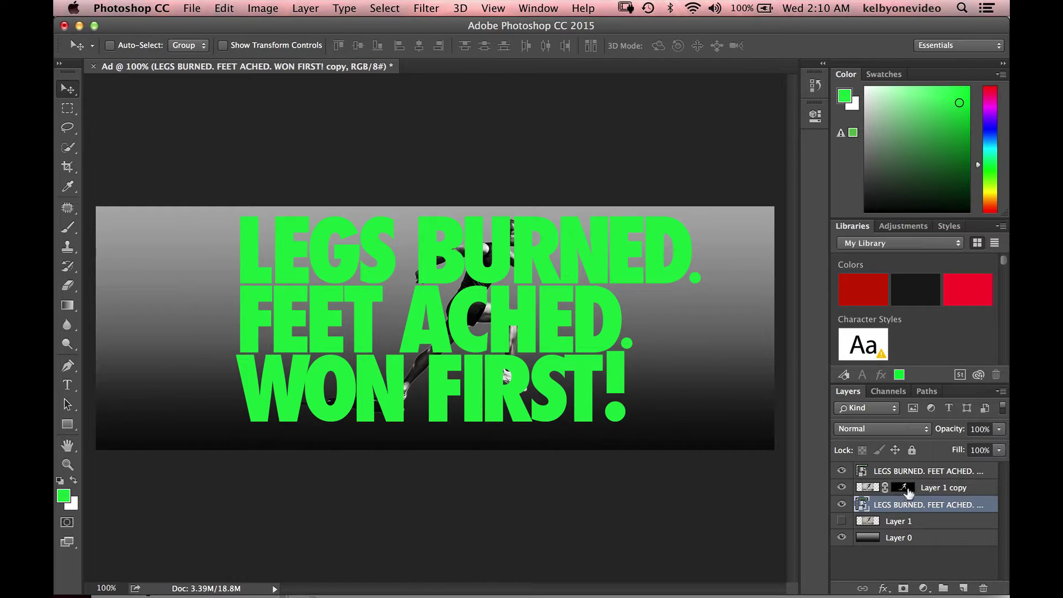
Step: Load the upper headline layer's letter shapes as a selection and add a layer mask from it
click(871, 473)
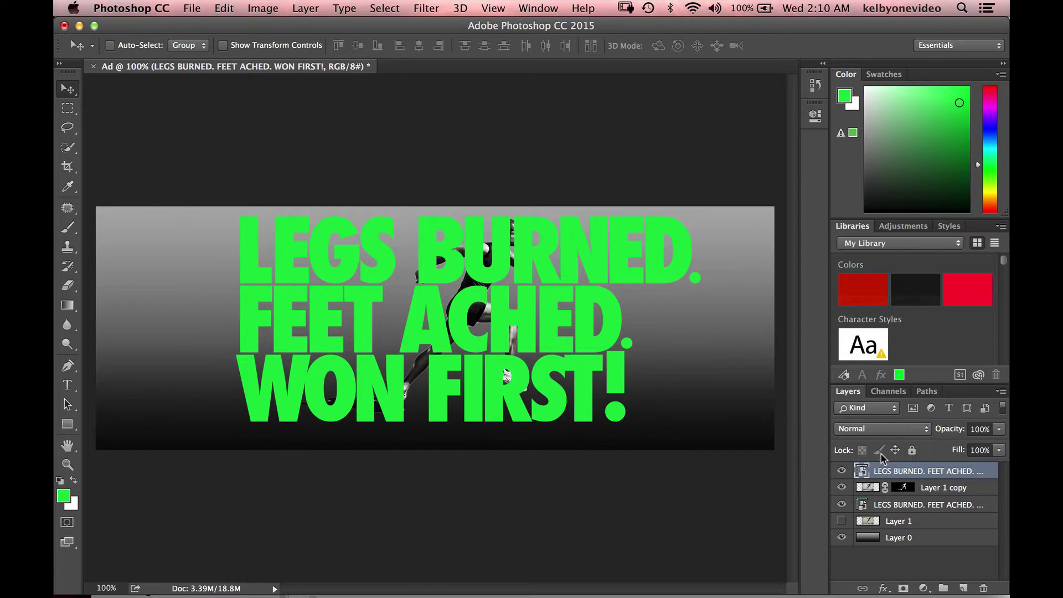
super+click(862, 471)
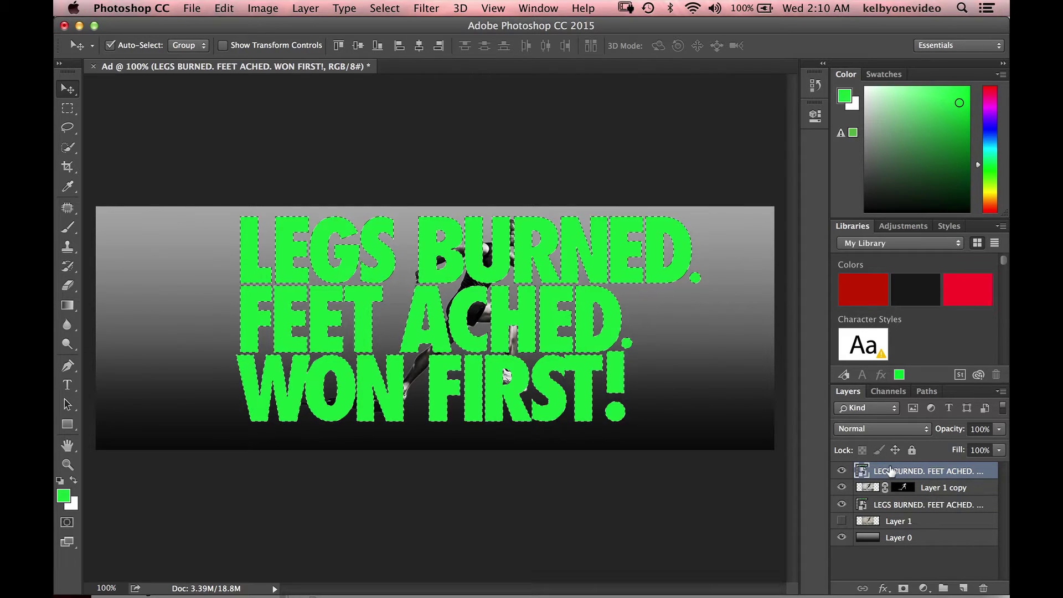
click(901, 587)
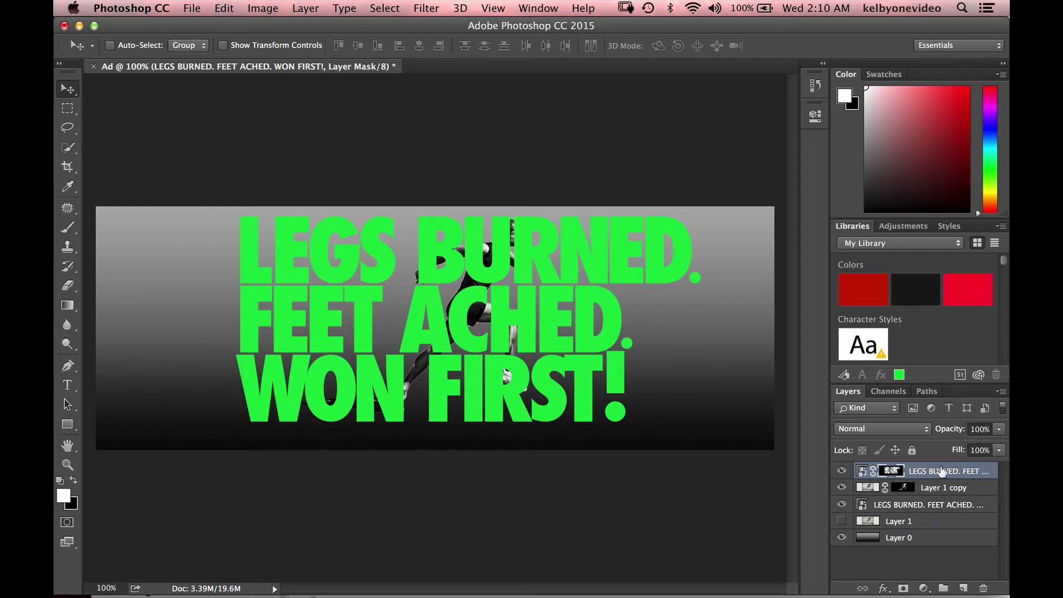
Step: Temporarily hide the upper headline layer to examine the runner in front of the lower headline, and show it again
click(841, 471)
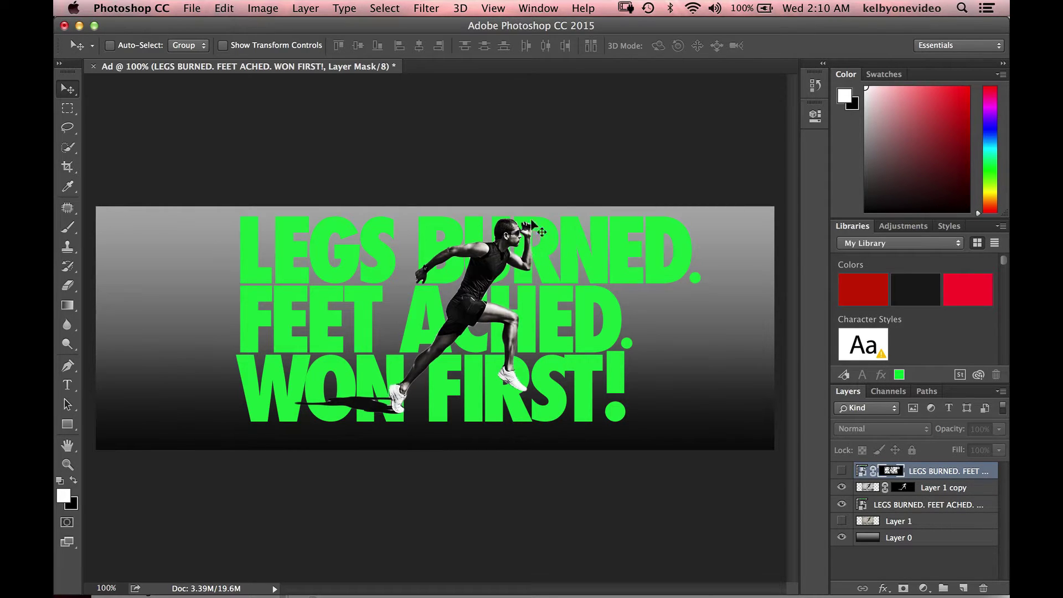
click(902, 487)
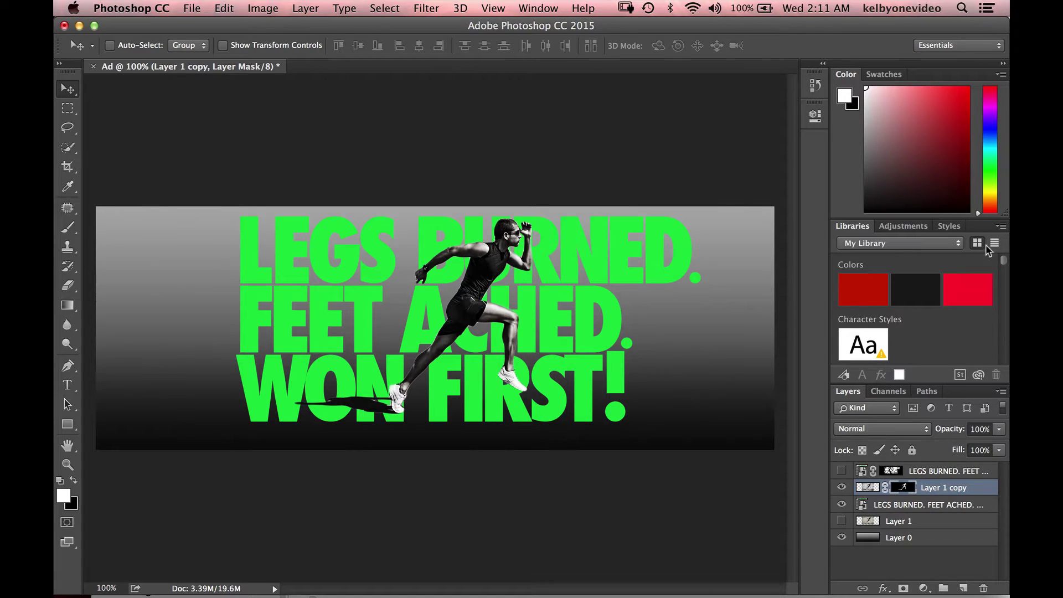
click(842, 469)
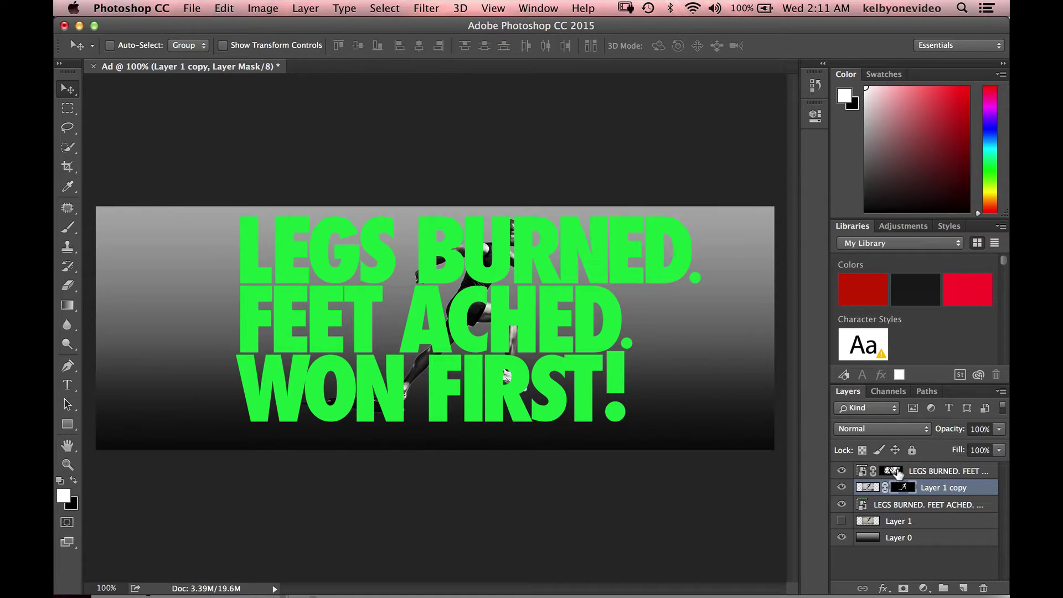
Step: Paint black on the upper headline's mask within the letter selection over the runner's head and upper torso, and deselect
drag(897, 472, 861, 470)
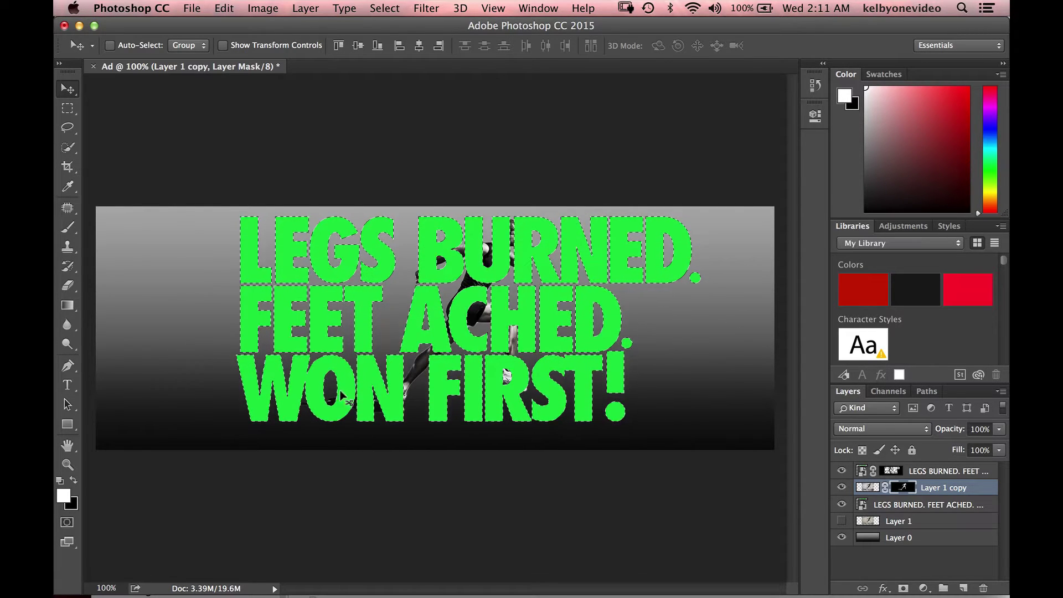
click(889, 471)
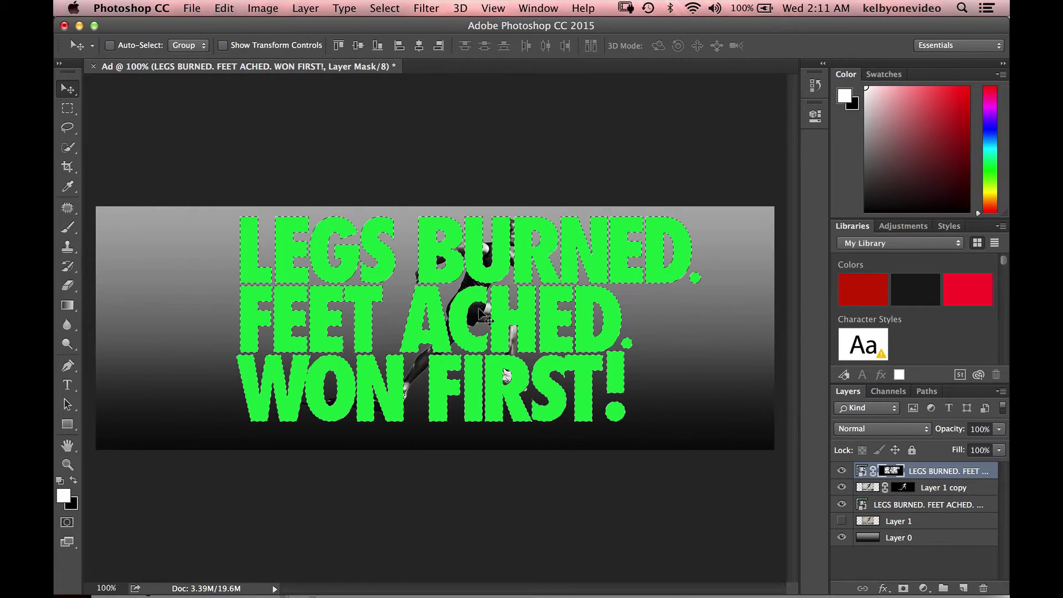
click(73, 479)
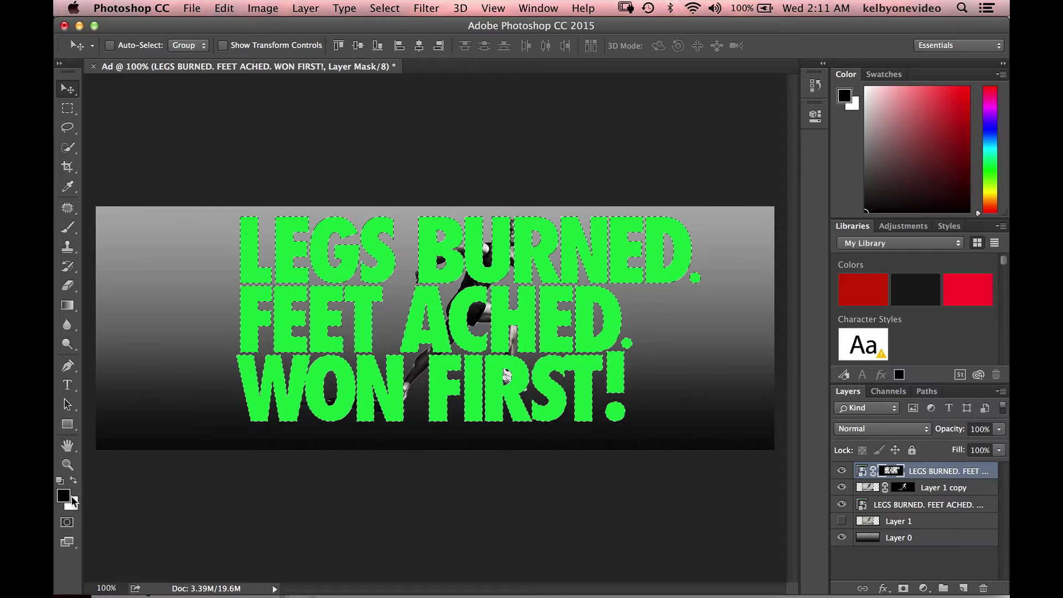
key(b)
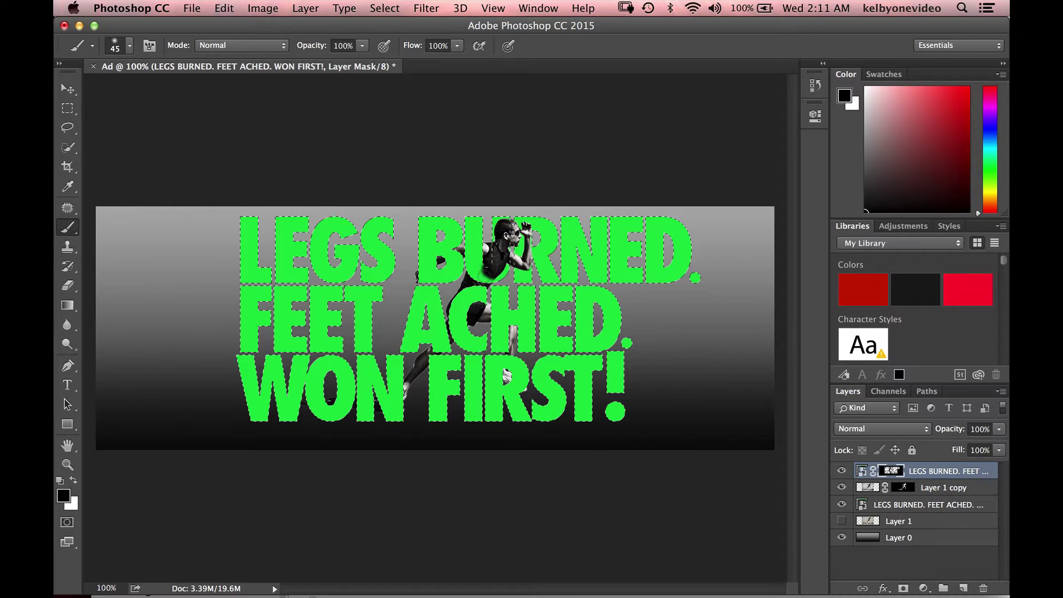
drag(487, 271, 474, 271)
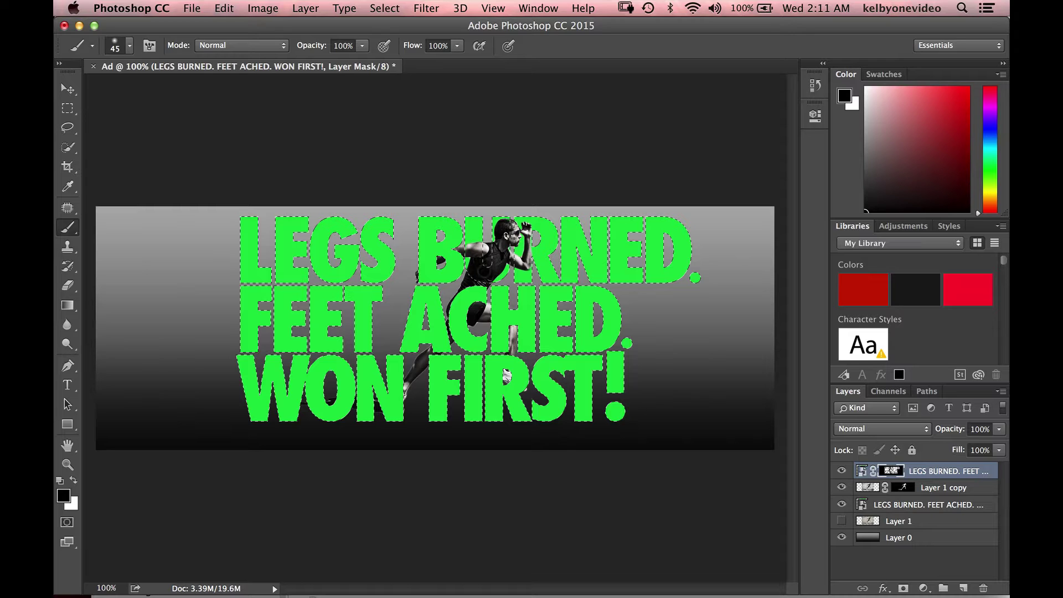
key(super+d)
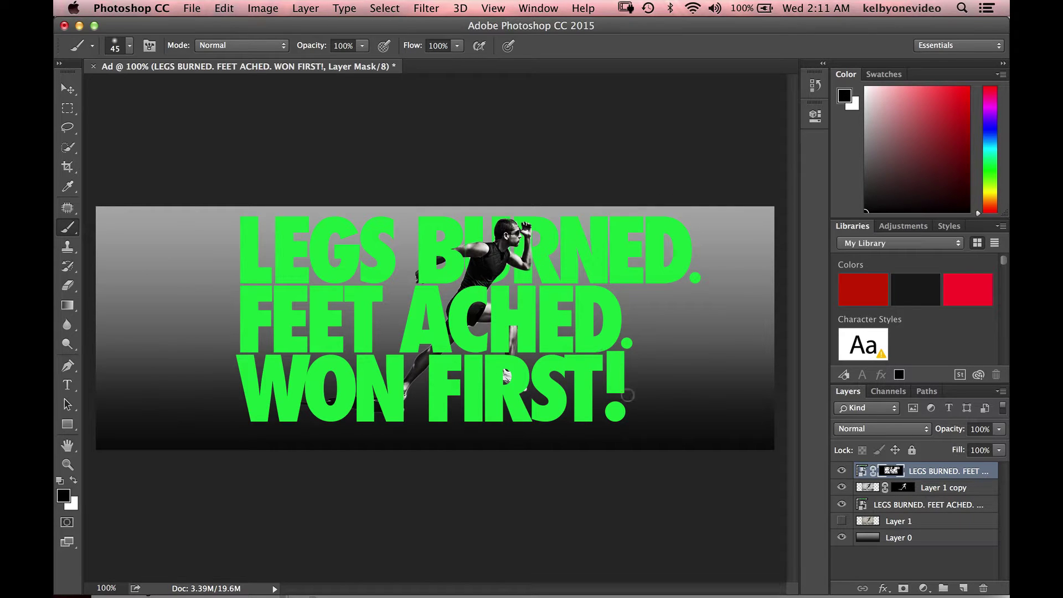
Step: Marquee-select the area around the runner's trailing arm and torso, fill the upper headline's mask there with black, and deselect
key(super+equal)
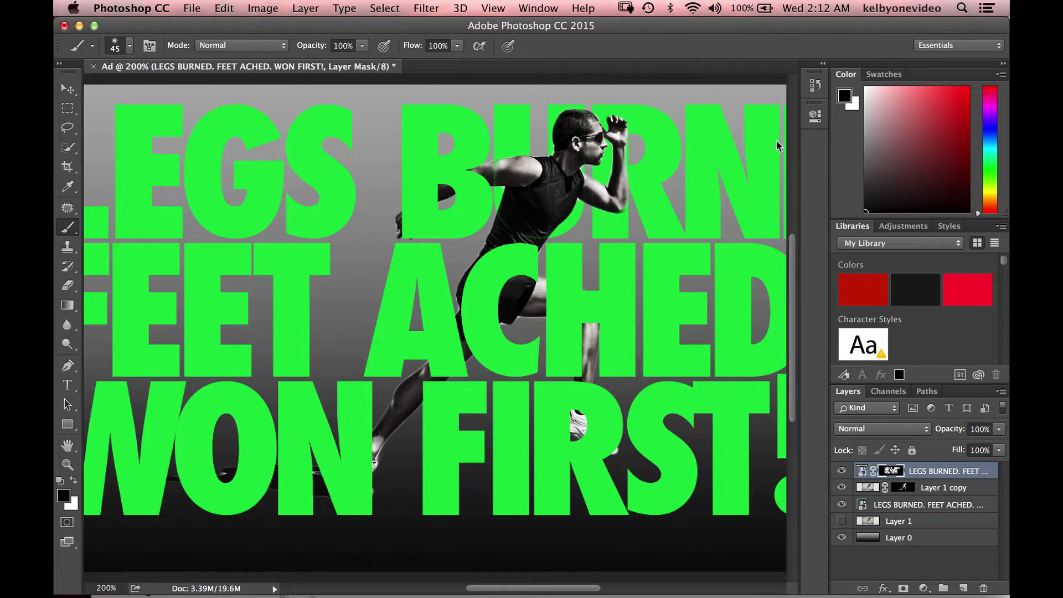
key(m)
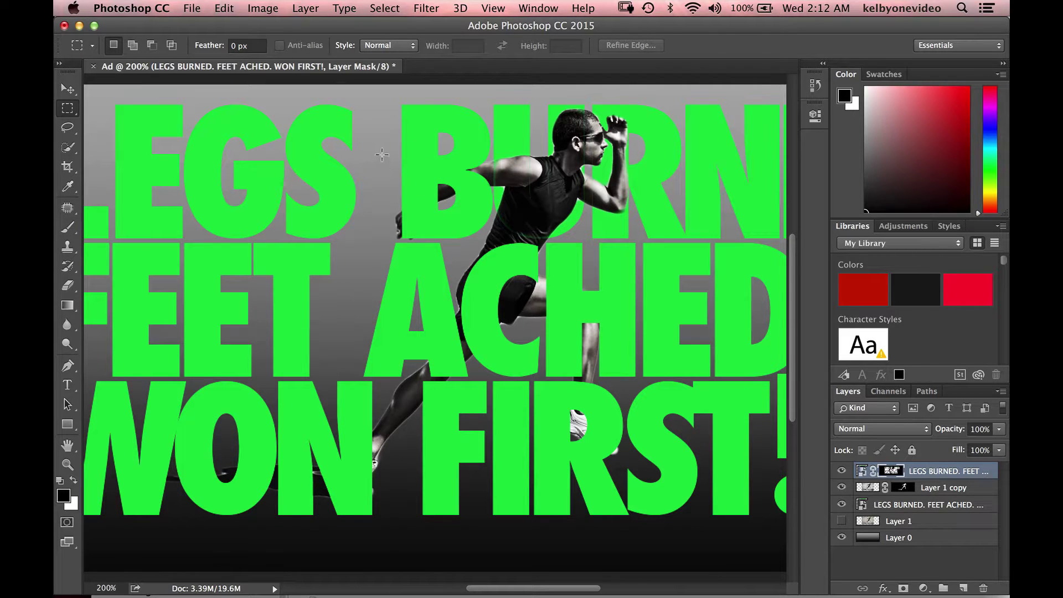
drag(375, 147, 593, 239)
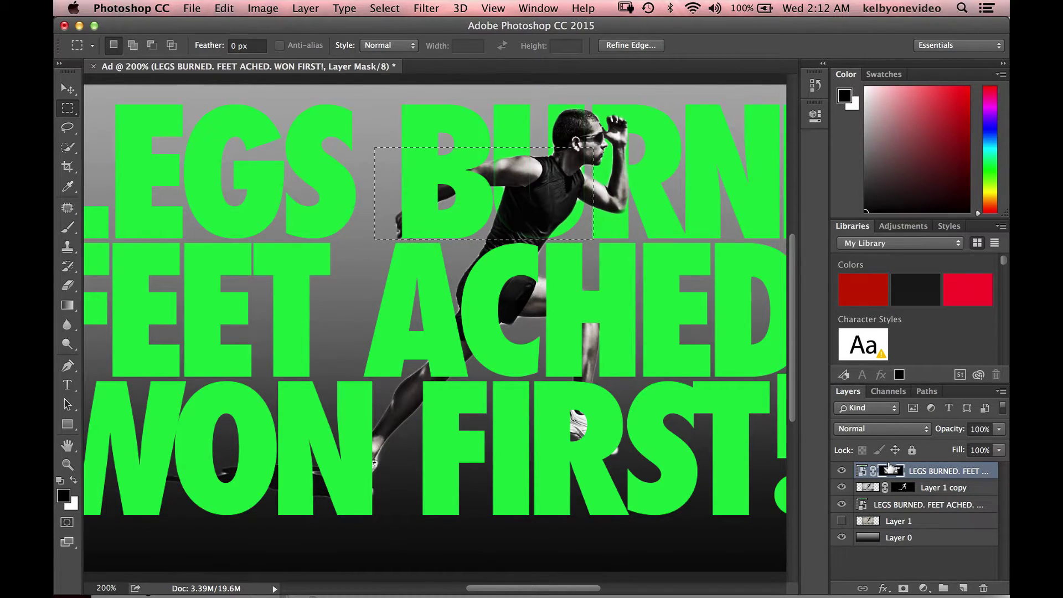
mouse_move(901, 471)
mouse_down()
mouse_move(889, 469)
mouse_move(908, 462)
mouse_up()
key(alt+BackSpace)
key(super+d)
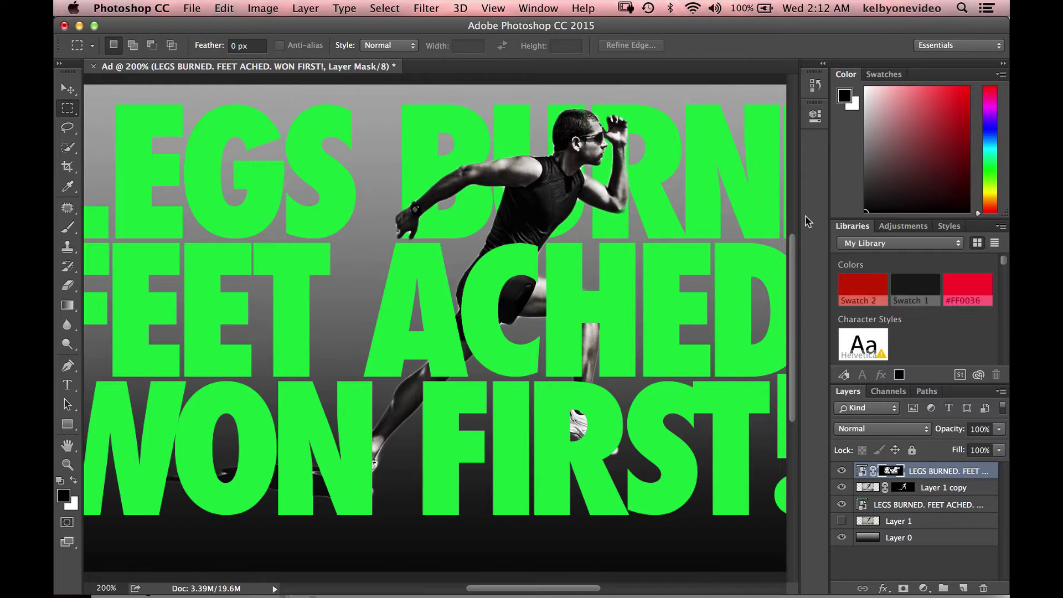
Step: Marquee-select the area around the runner's front leg and shoe, fill the upper headline's mask there with black, and deselect
scroll(640, 285, down, 3)
scroll(641, 284, right, 2)
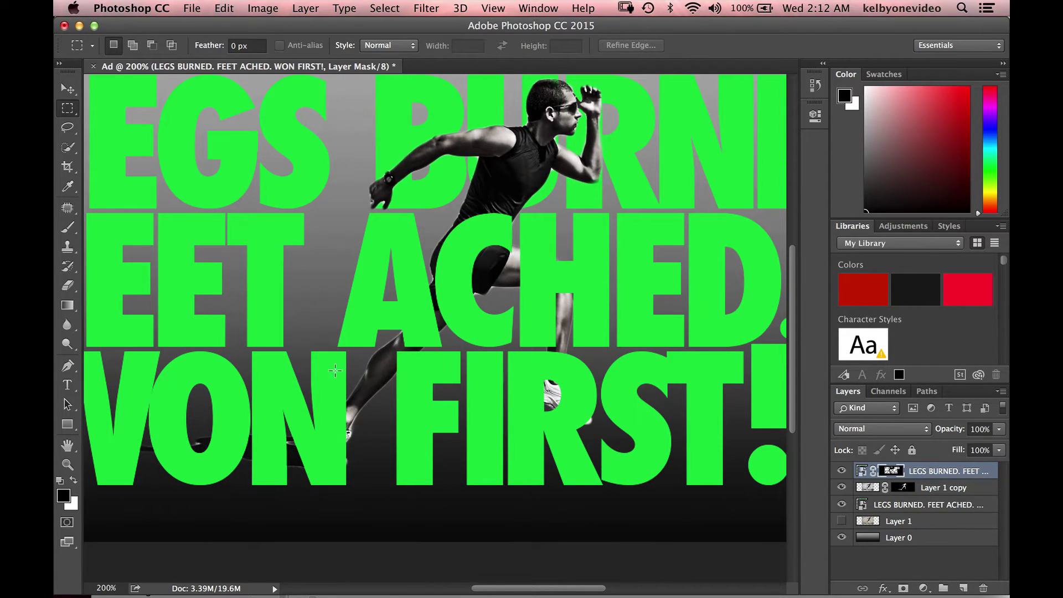
scroll(603, 314, up, 2)
scroll(603, 315, right, 3)
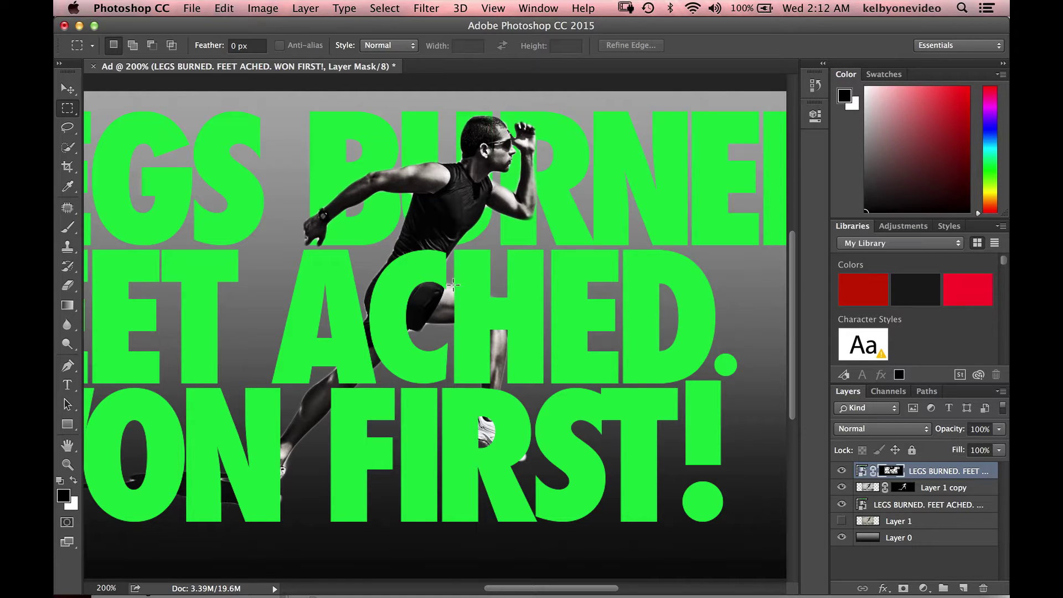
drag(451, 283, 536, 463)
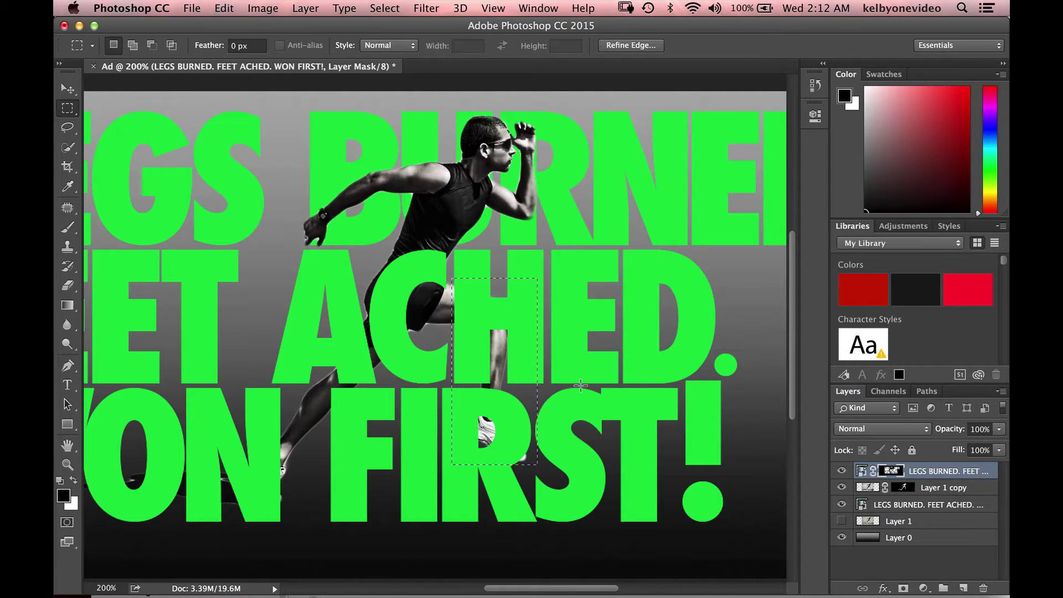
key(alt+BackSpace)
key(super+d)
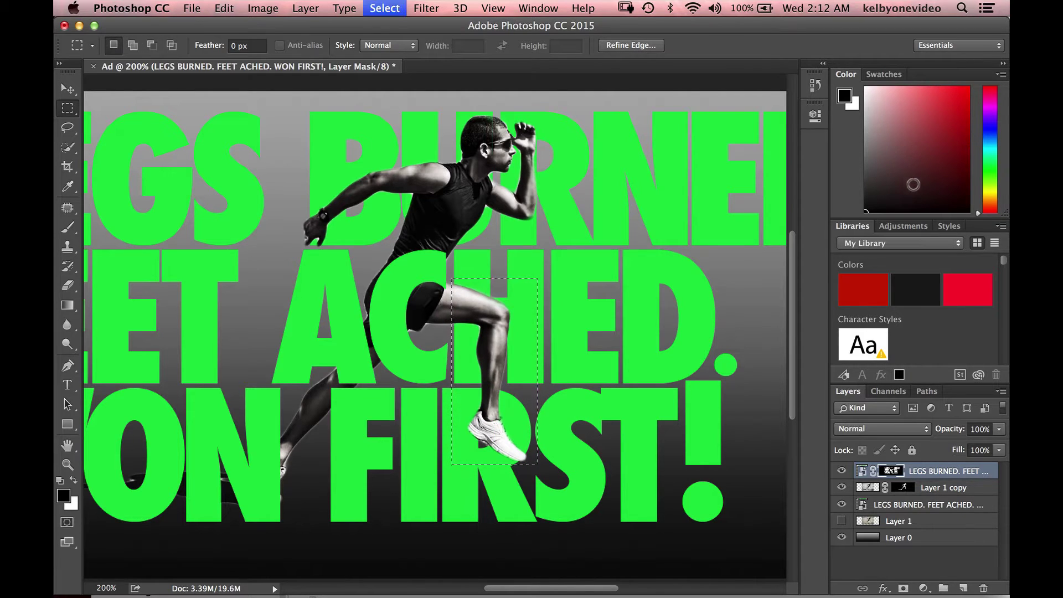
Step: Select the area where the "A" of "ACHED" covers the runner's rear leg and fill the upper headline's mask there with black
drag(480, 274, 502, 281)
drag(463, 317, 505, 304)
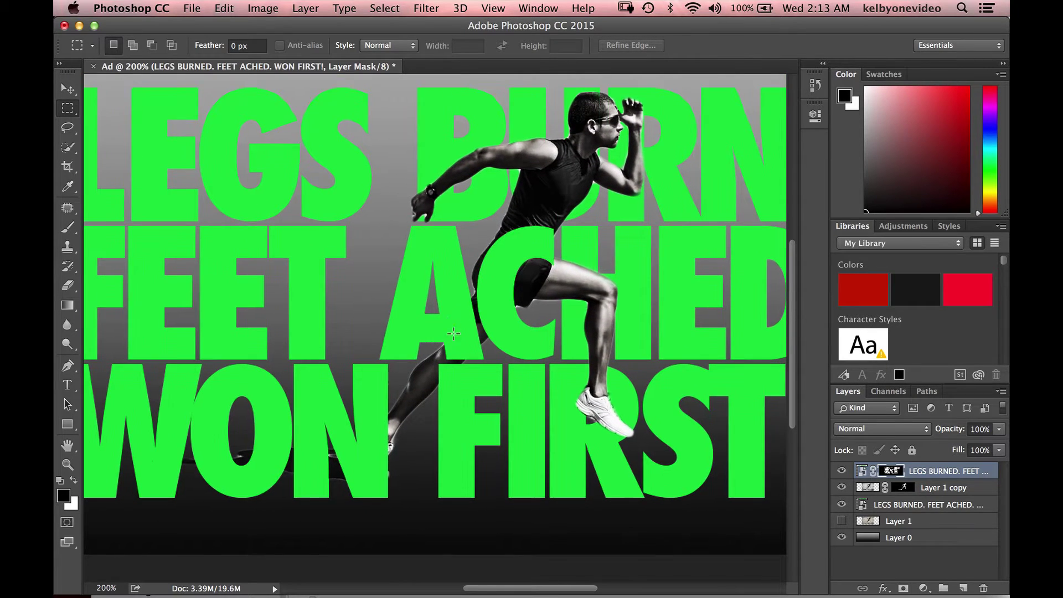
drag(431, 312, 477, 358)
drag(456, 298, 484, 359)
key(alt+BackSpace)
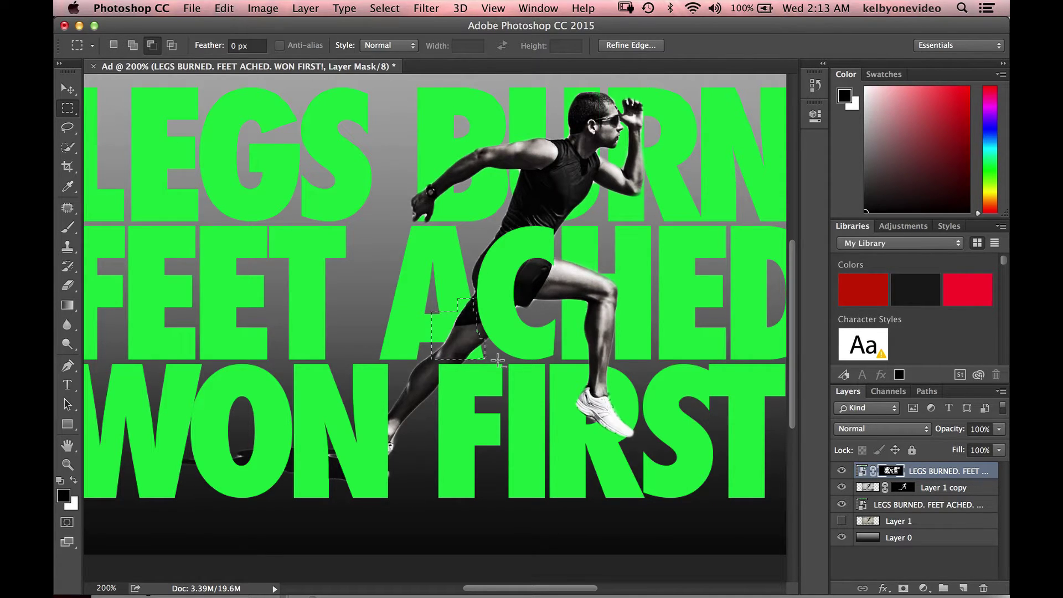
key(super+d)
Step: Clear the leftover green over the rear leg near the "F" and "C" by filling small mask selections with black
drag(670, 229, 574, 214)
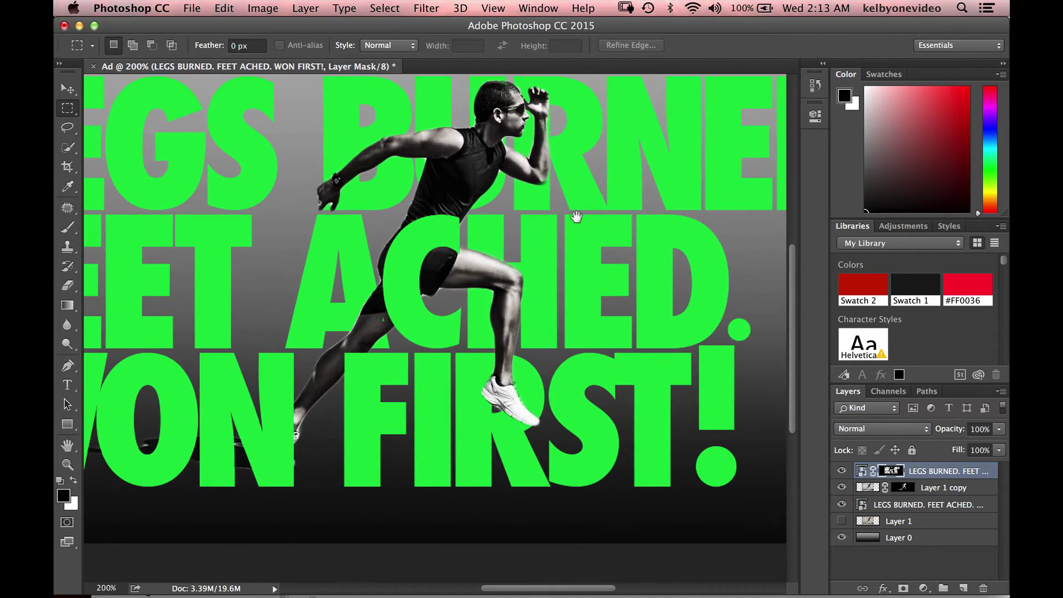
drag(339, 350, 370, 378)
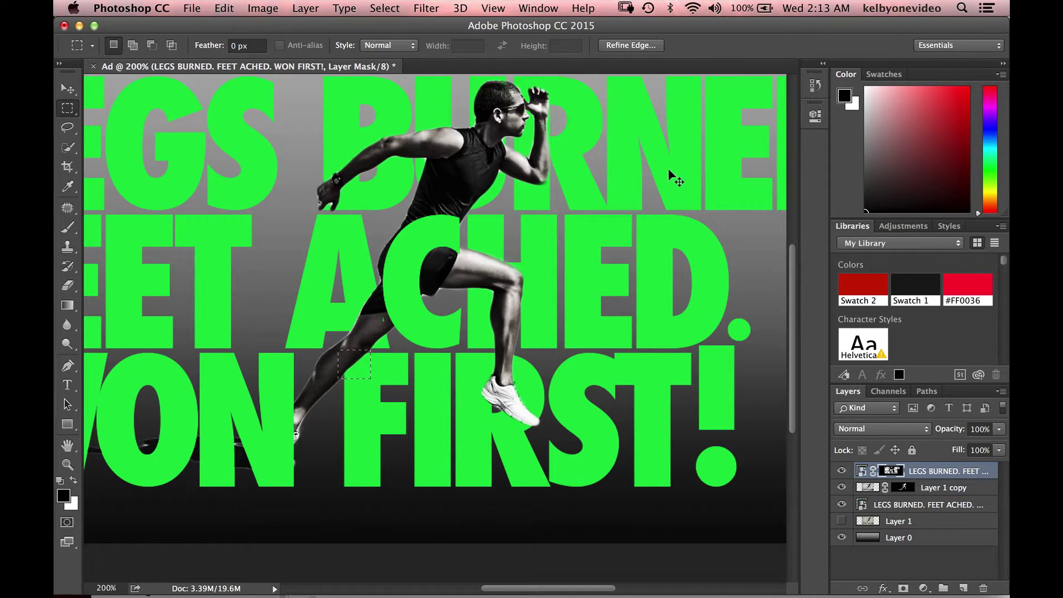
key(super+d)
drag(375, 314, 390, 331)
key(alt+BackSpace)
key(super+d)
key(super+minus)
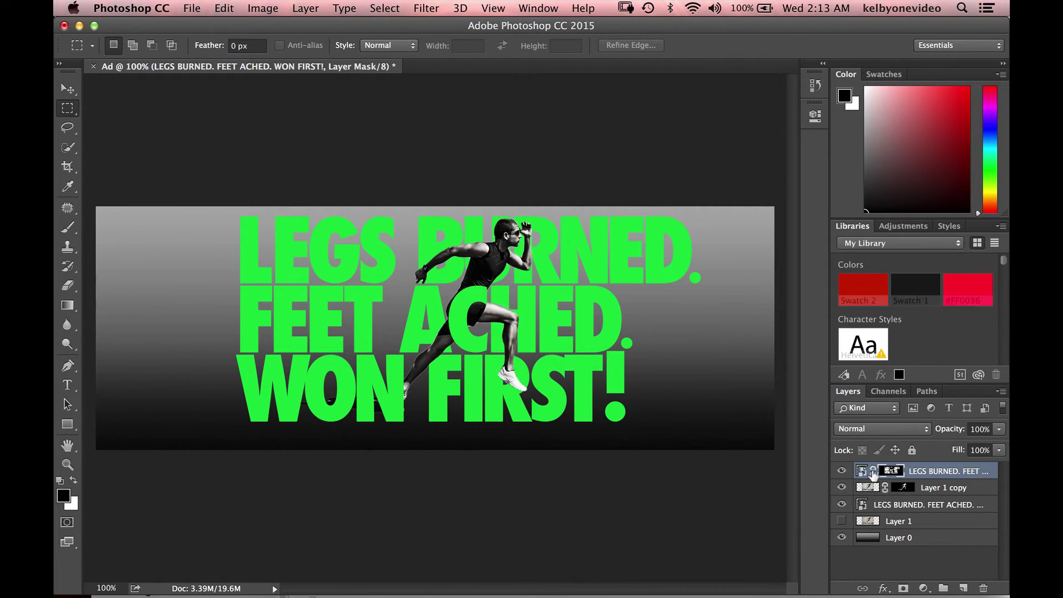
Step: Apply the Add Noise filter to the gradient background layer with 3% amount, Gaussian distribution and Monochromatic
click(876, 535)
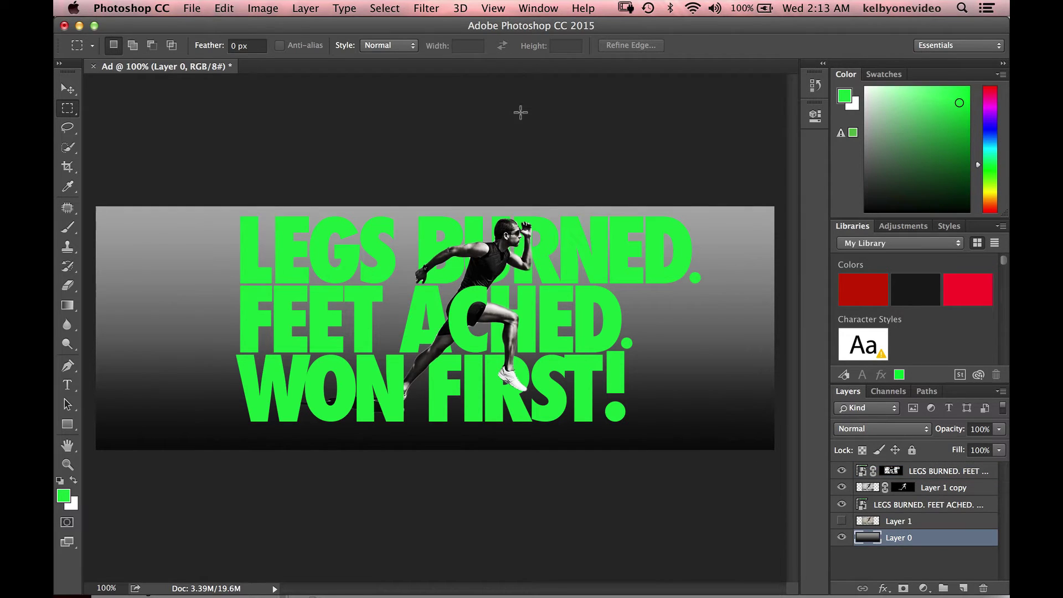
click(434, 13)
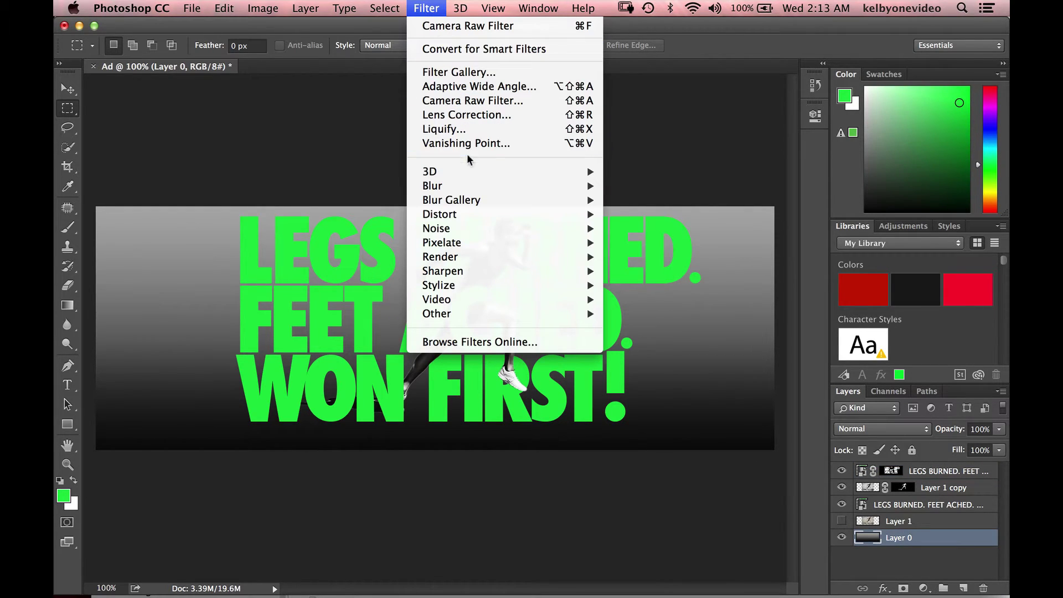
mouse_move(500, 227)
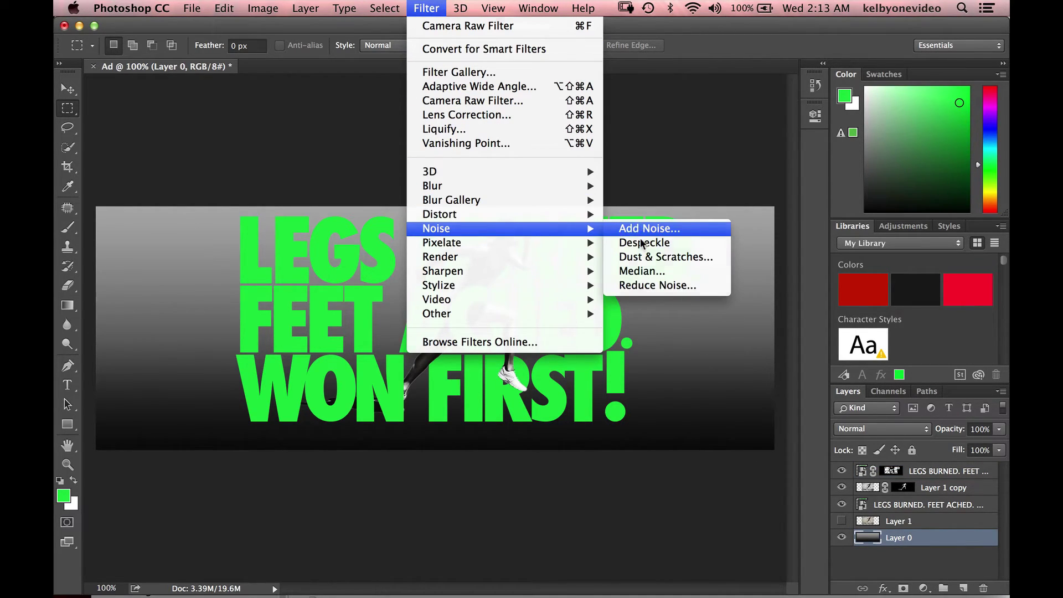
click(629, 230)
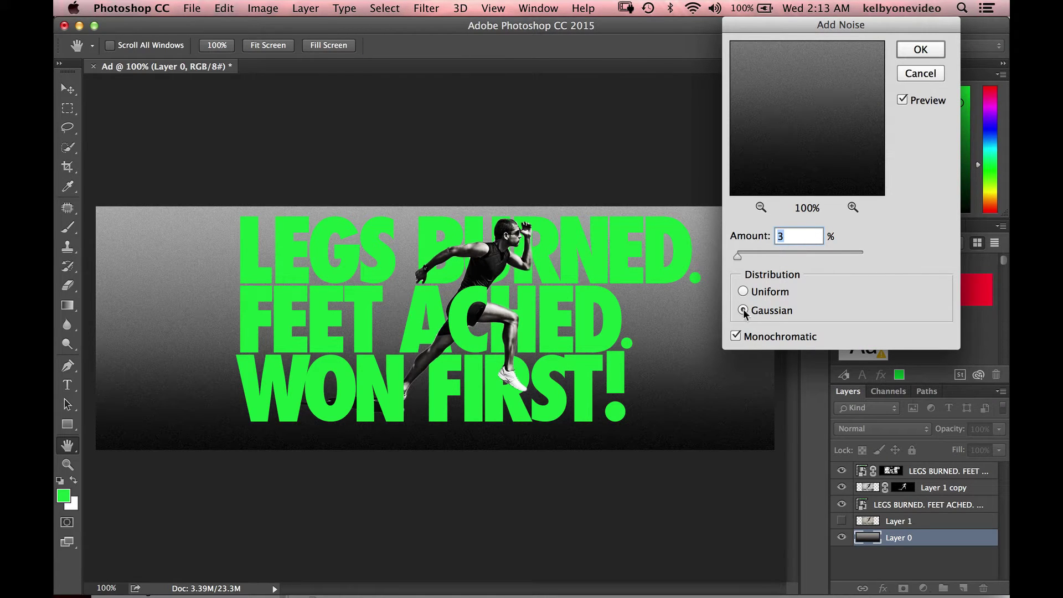
click(736, 337)
key(Return)
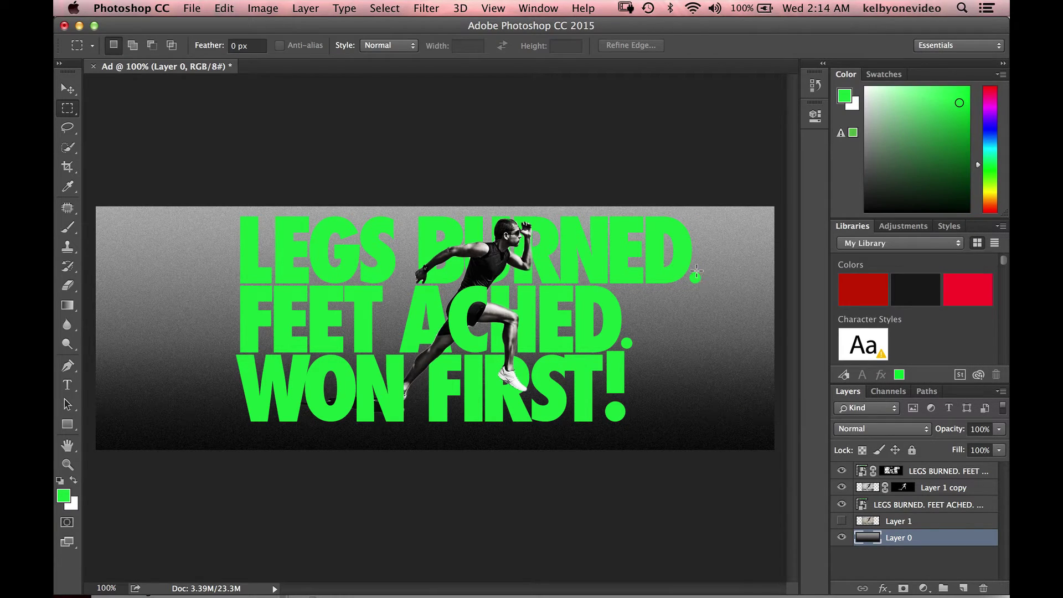
Step: Duplicate the masked runner layer beneath the original, hide the original, and merge the copy with a new layer named Shadow
click(936, 484)
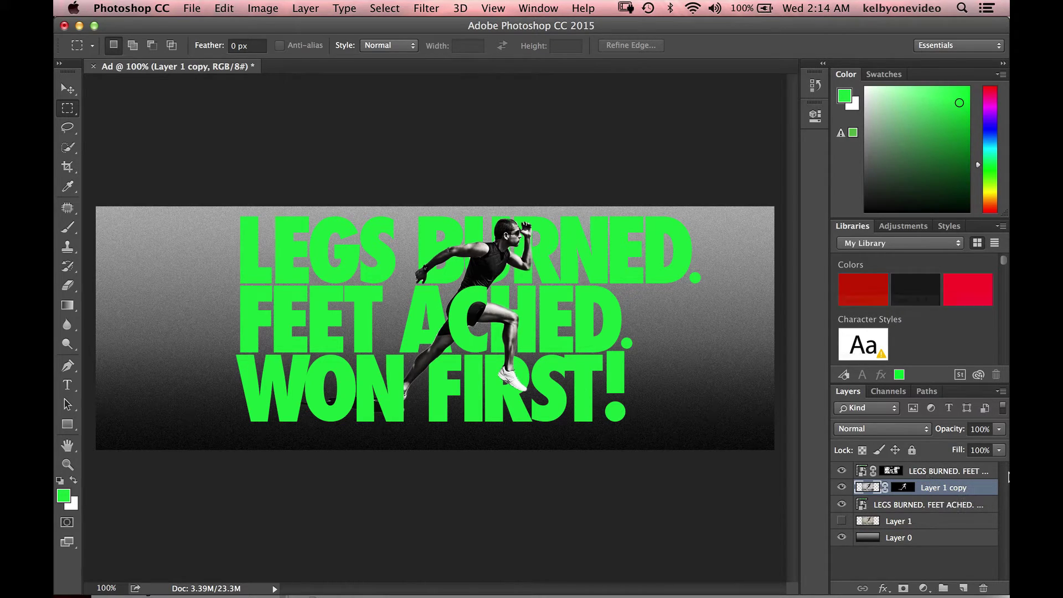
key(super+j)
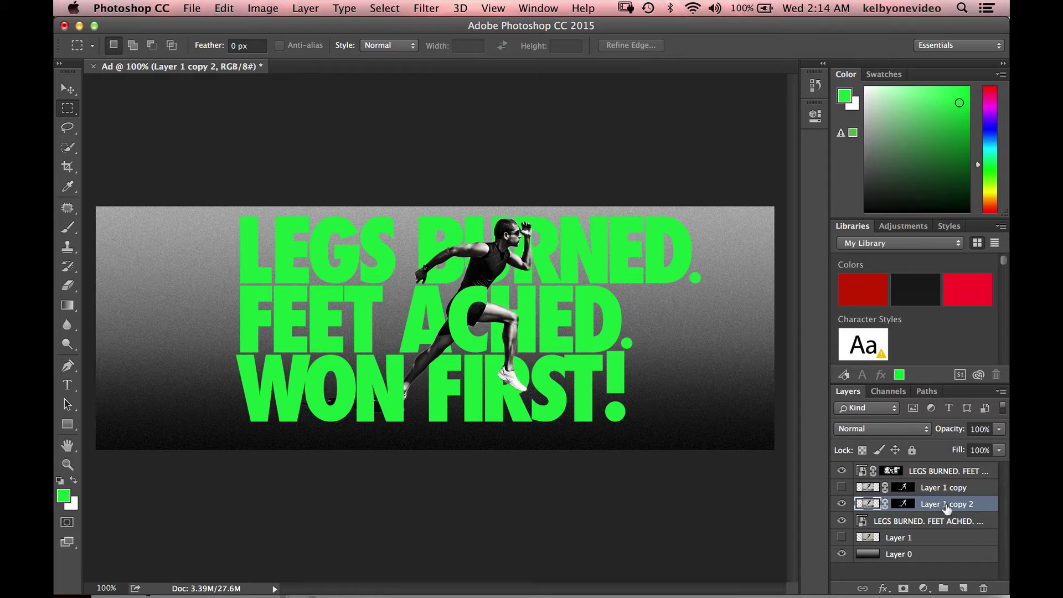
key(shift+super+n)
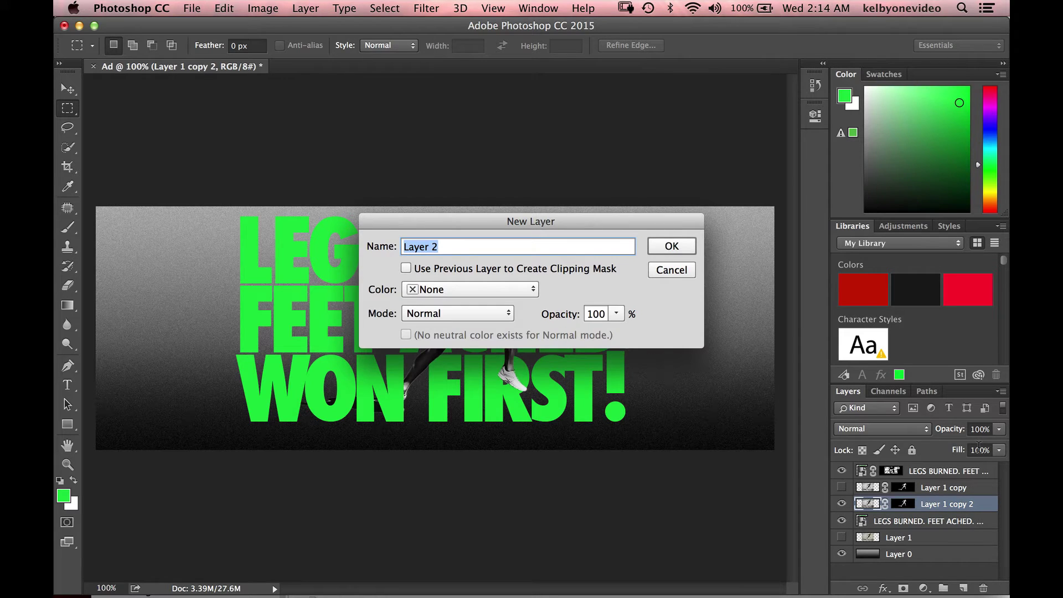
text(Shadow)
key(Return)
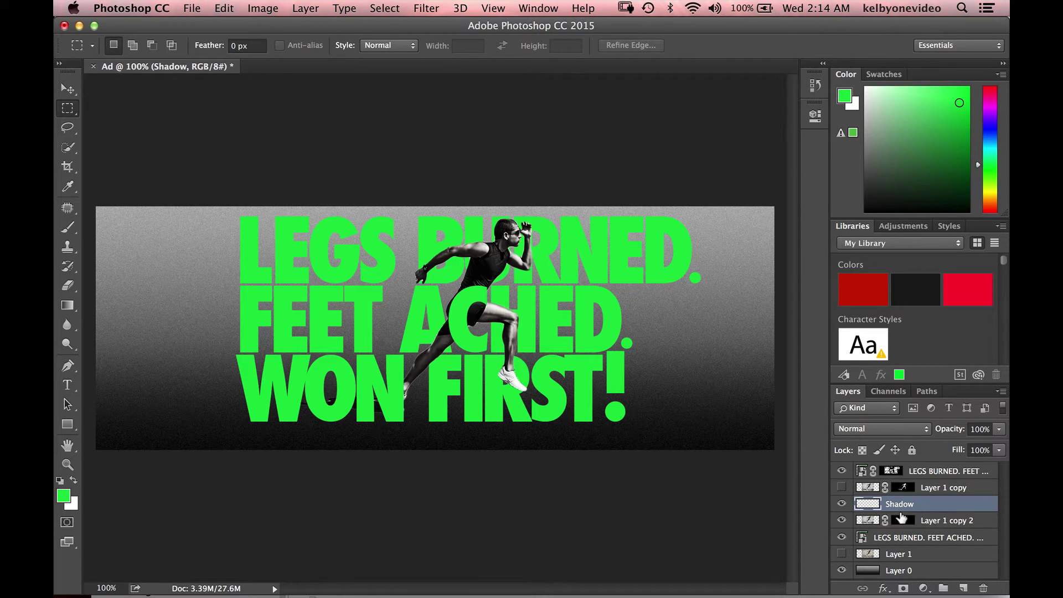
shift+click(935, 519)
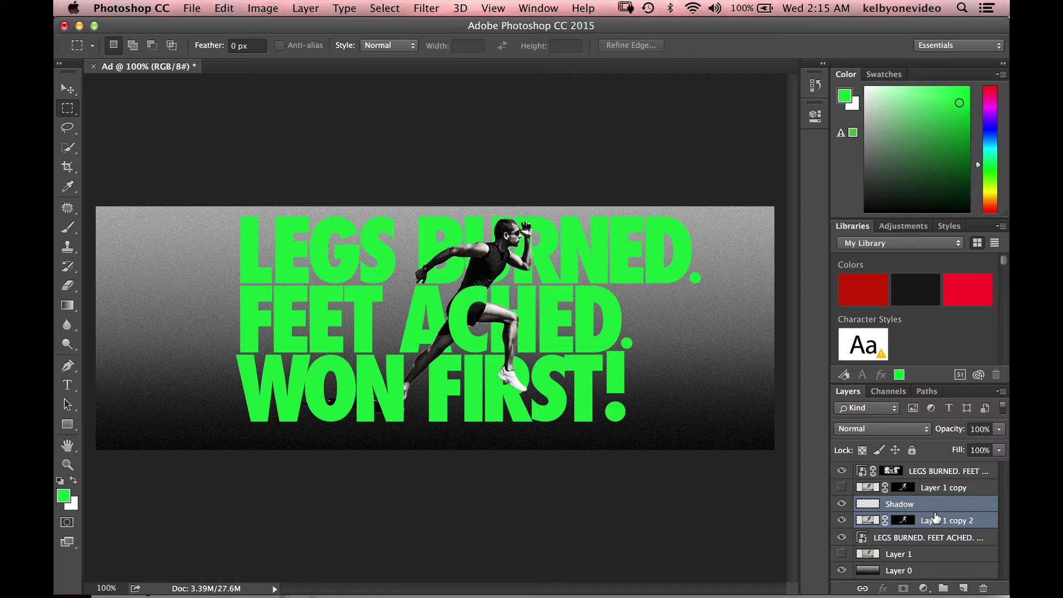
key(super+e)
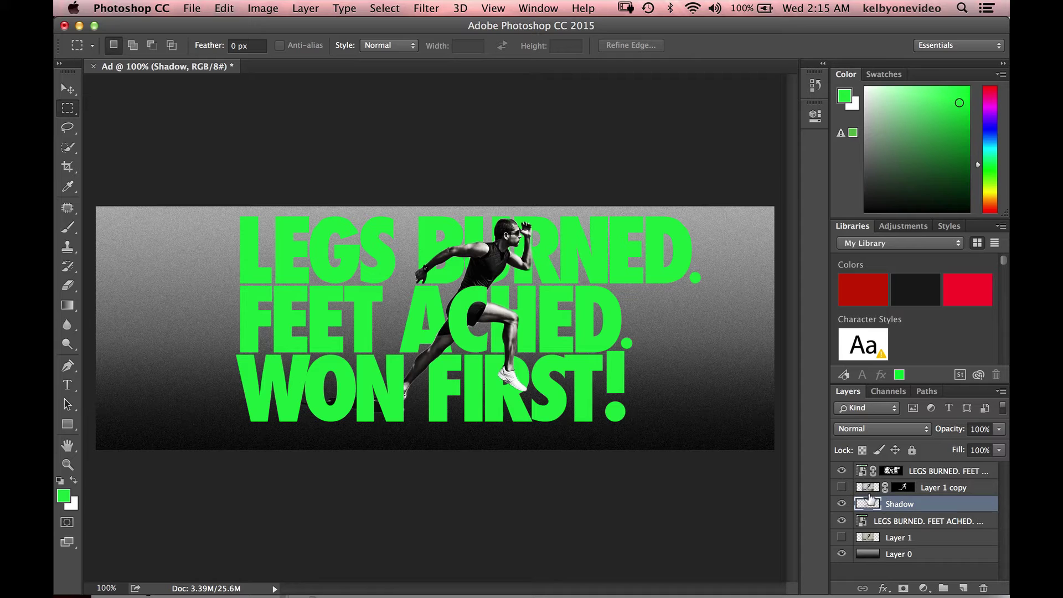
Step: Fill the runner silhouette on the Shadow layer with black, deselect, and show the original runner layer again
drag(872, 507, 867, 504)
super+click(868, 504)
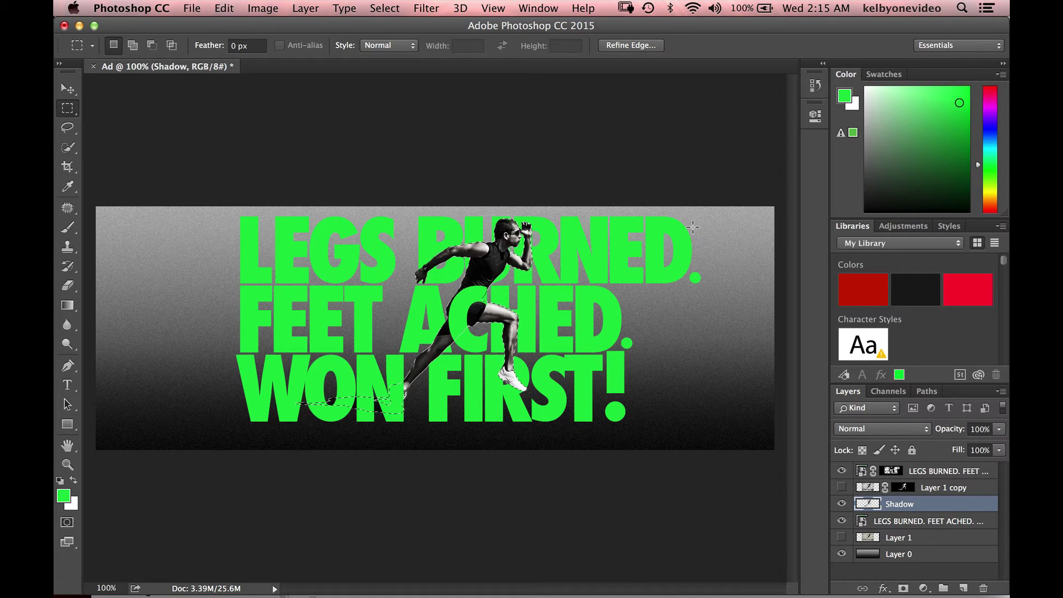
click(61, 481)
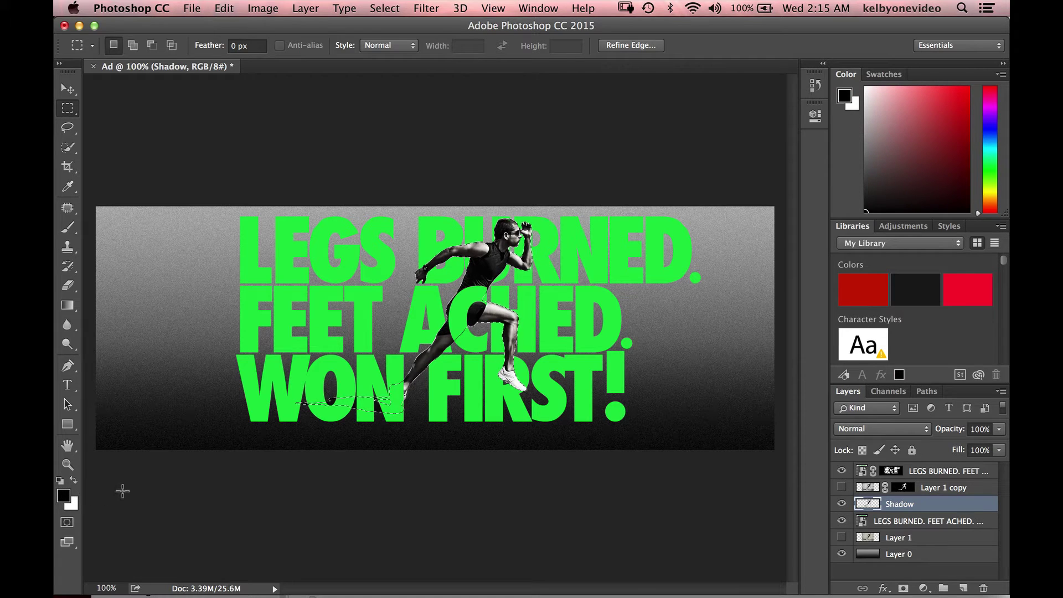
key(alt+BackSpace)
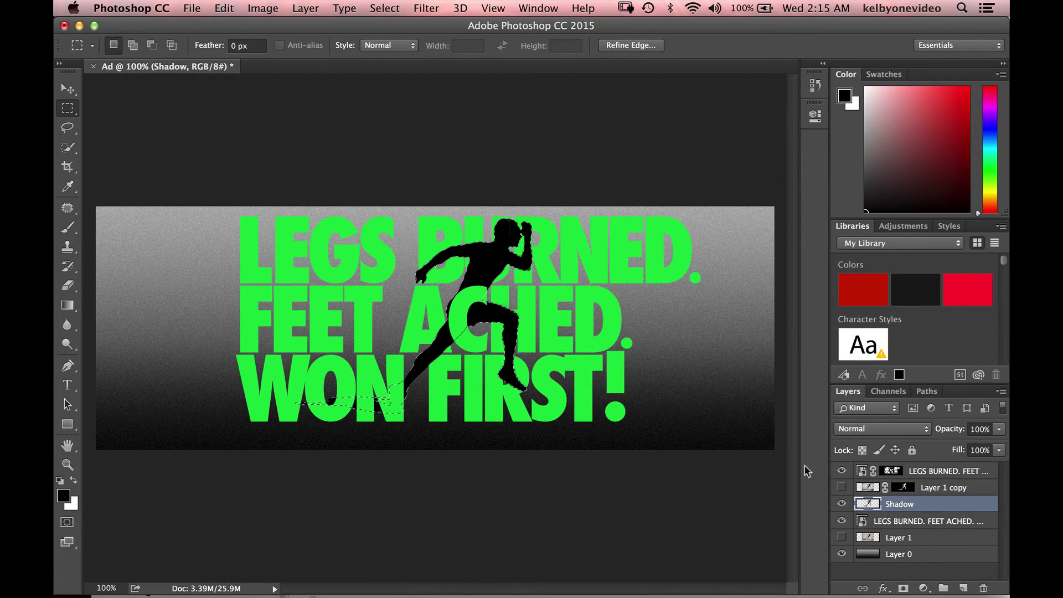
key(super+d)
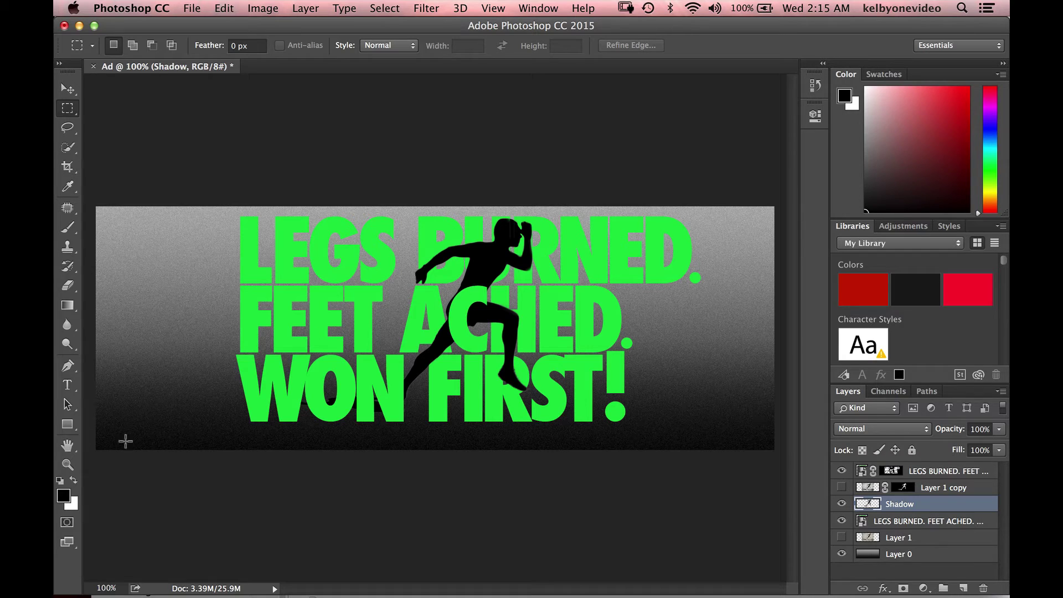
click(840, 487)
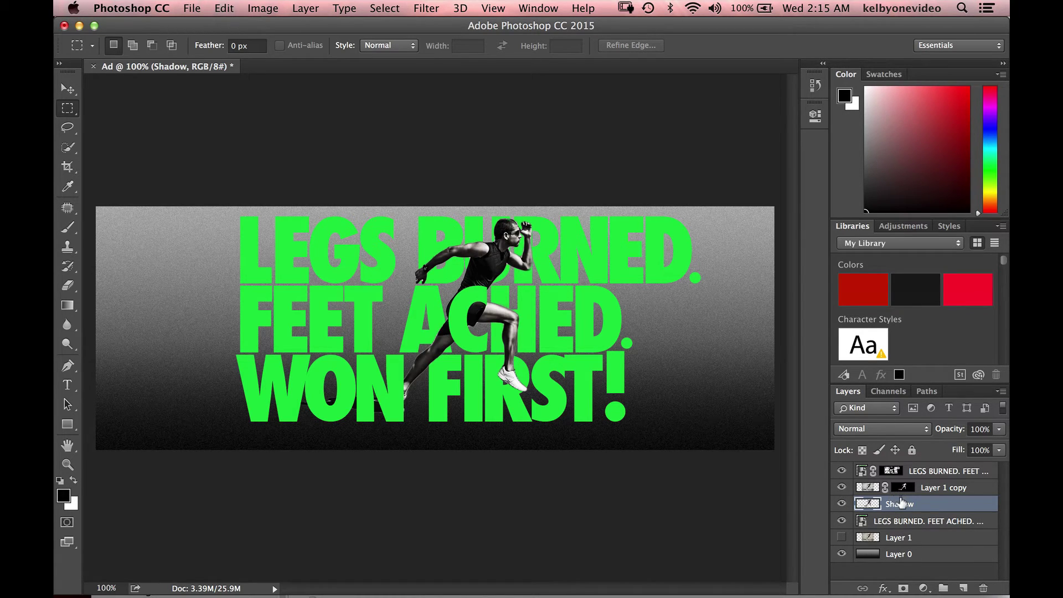
Step: Nudge the black Shadow layer left and slightly down so it is offset from behind the runner
key(v)
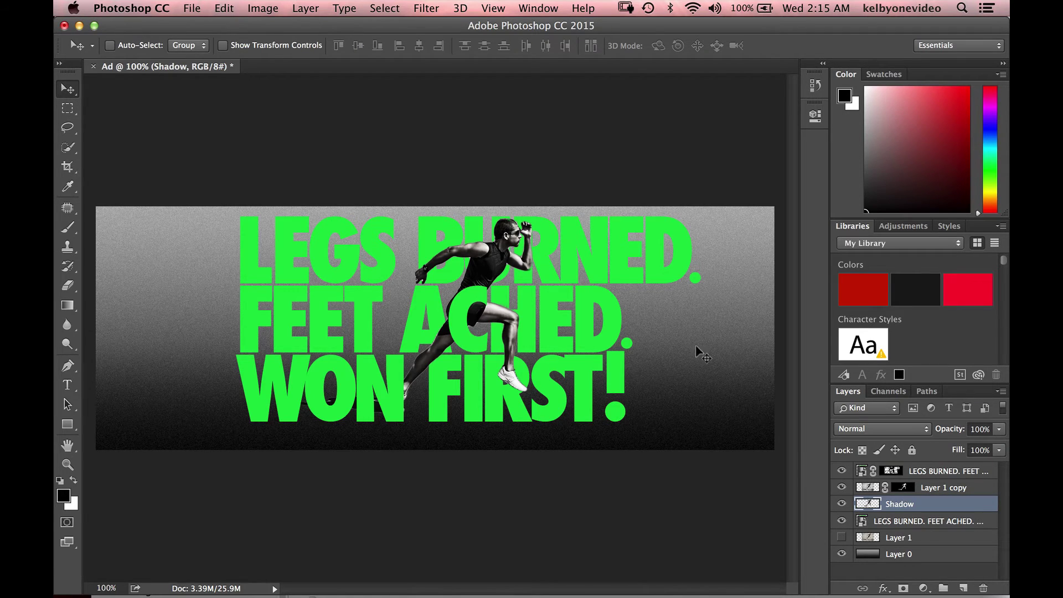
key(Left)
key(Left)
key(Left)
key(Left)
key(Left)
key(Left)
key(Left)
key(Left)
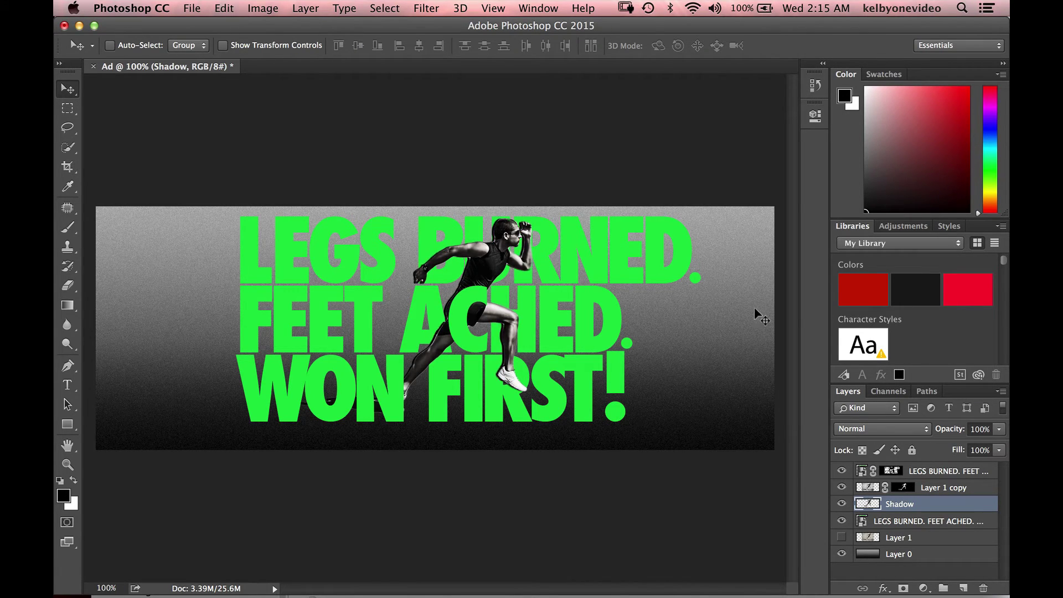
key(Left)
key(Down)
key(Down)
key(Down)
key(Down)
key(Down)
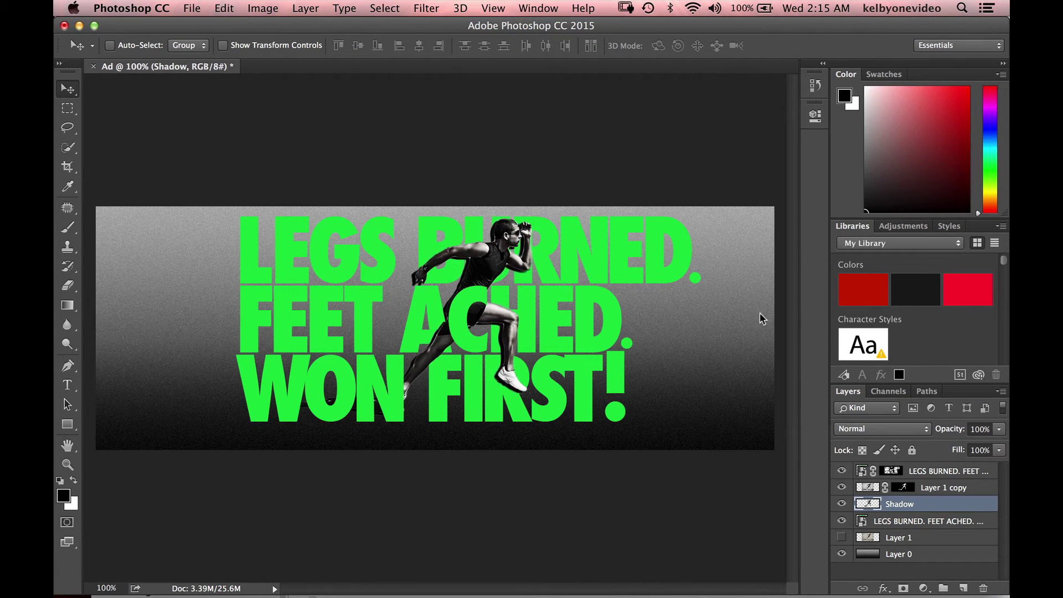
key(Left)
key(Left)
key(Left)
key(Left)
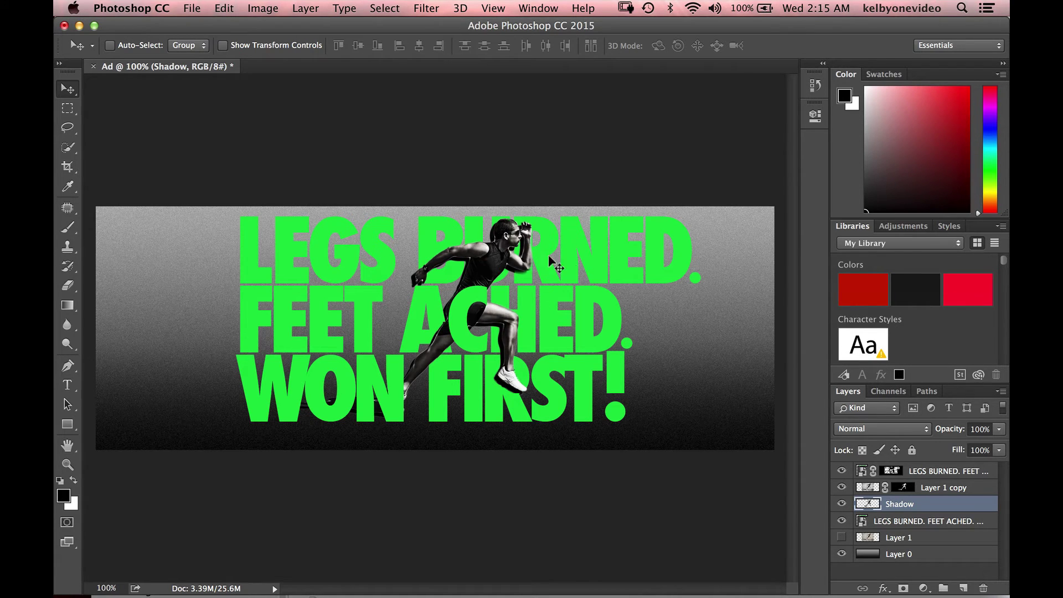
Step: Clip the Shadow layer to the lower headline layer so the shadow falls only on the green letters
key(super)
key(super+plus)
key(super+plus)
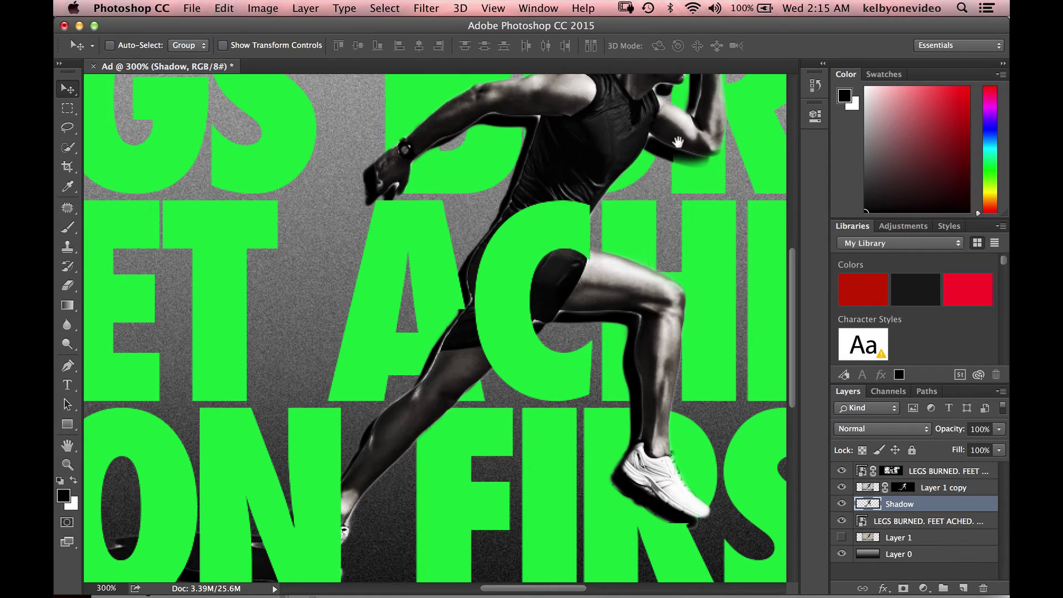
drag(684, 146, 597, 267)
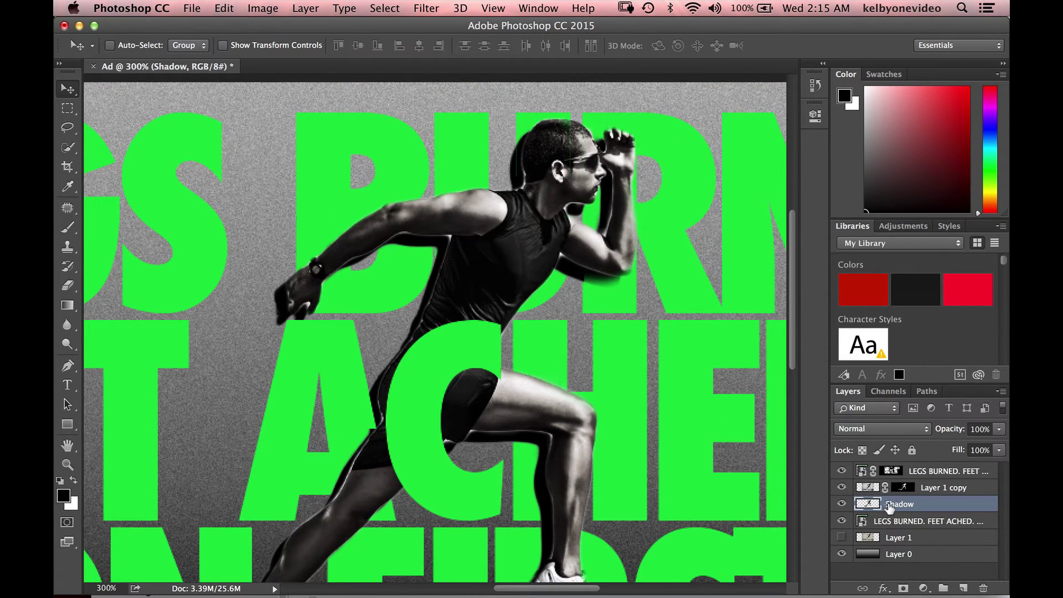
drag(889, 507, 891, 506)
alt+click(891, 506)
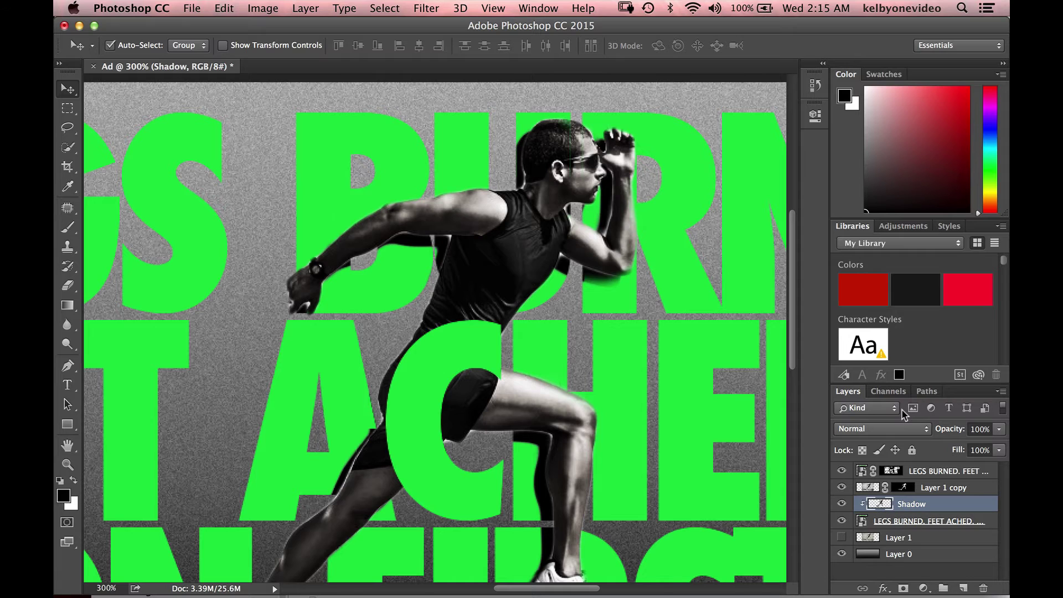
Step: Apply a Gaussian Blur with a 6.0-pixel radius to the Shadow layer and lower its opacity to 51%
key(super+minus)
key(super+minus)
key(super+plus)
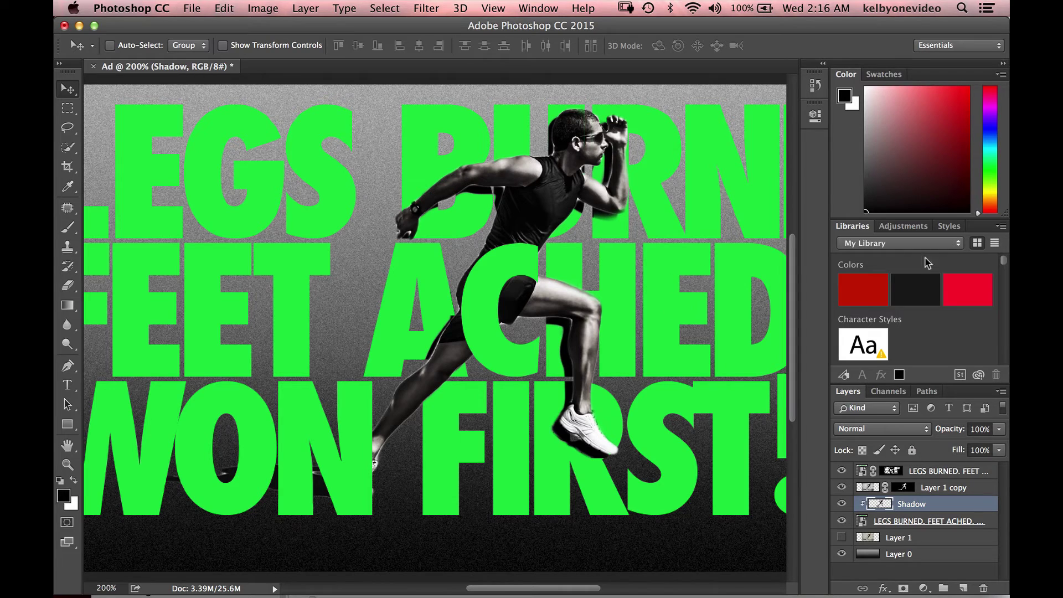
key(super+minus)
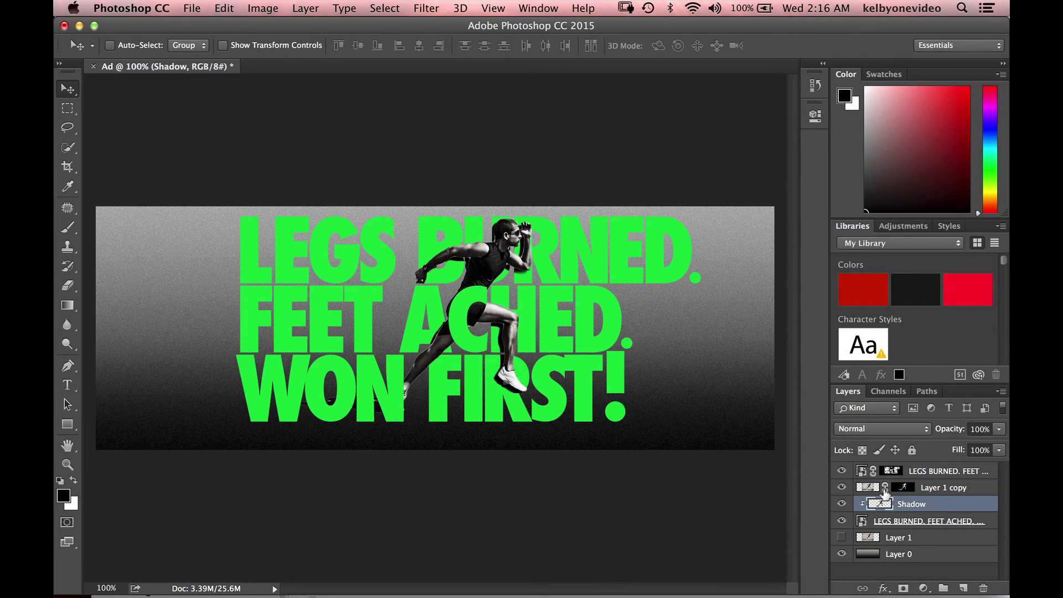
click(426, 9)
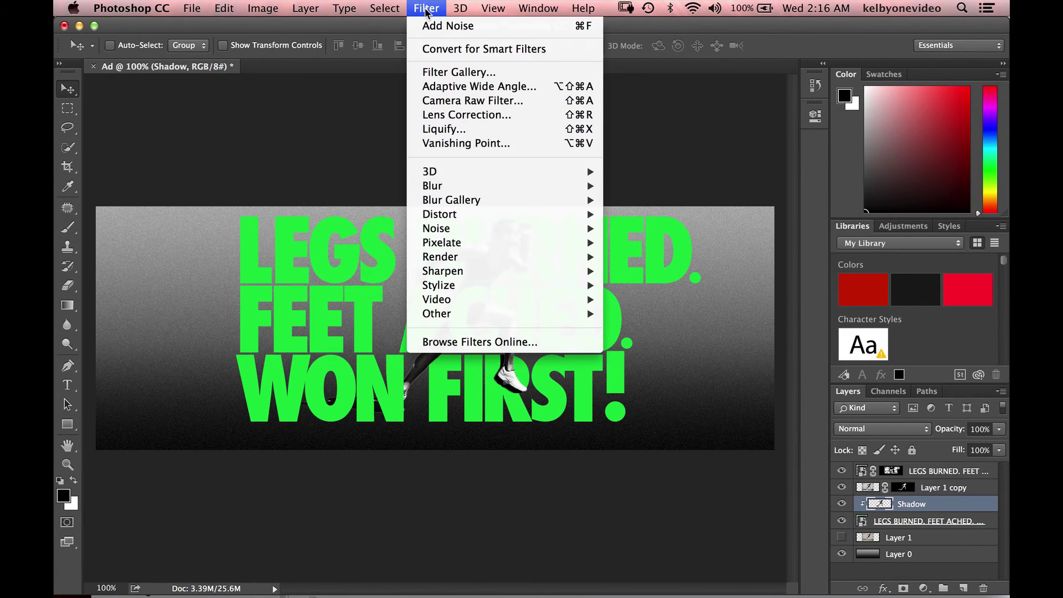
mouse_move(534, 186)
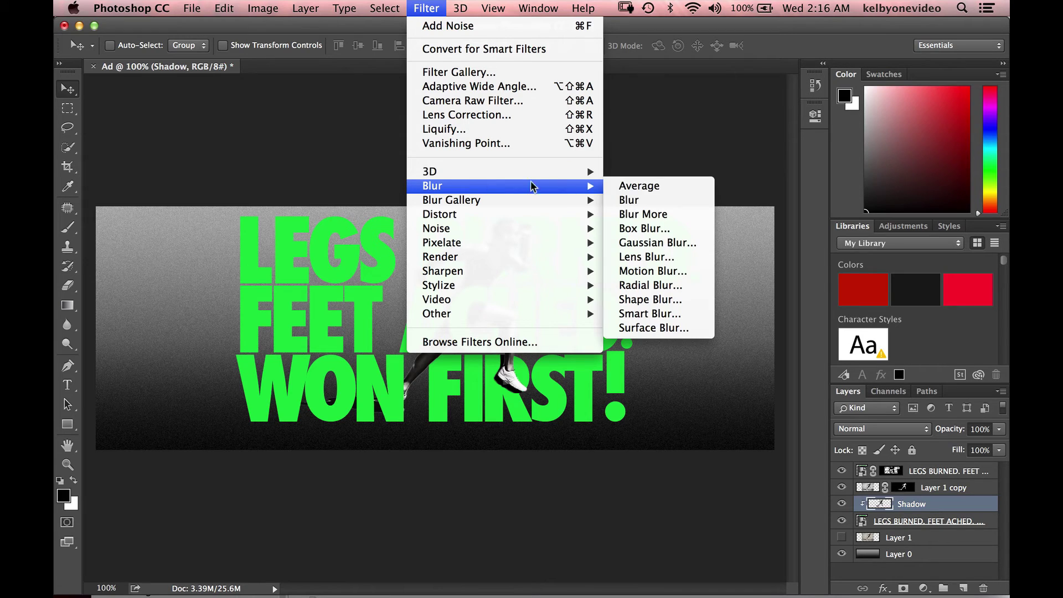
click(661, 247)
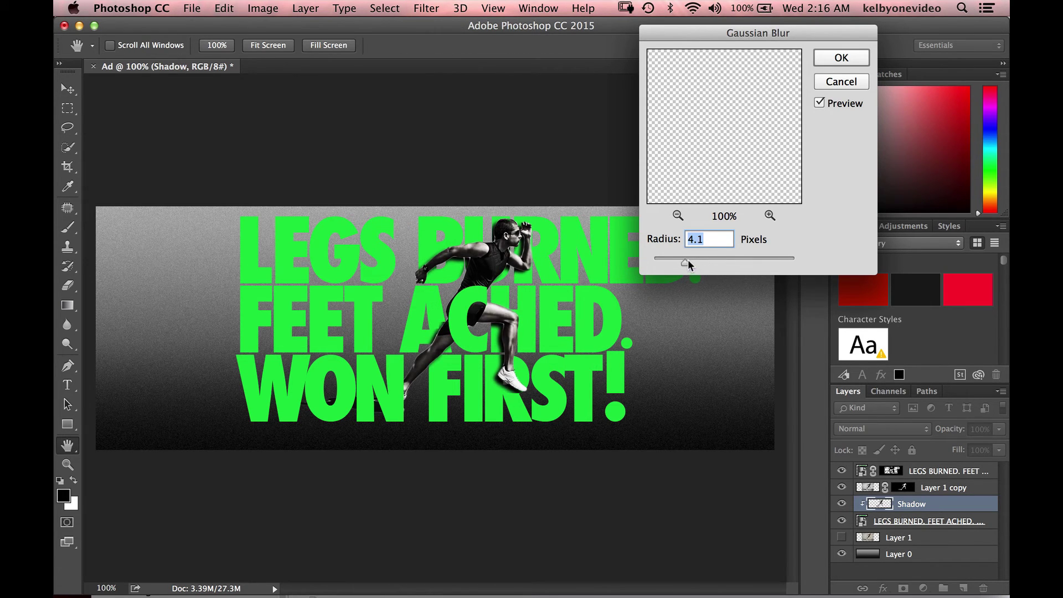
drag(684, 265, 696, 262)
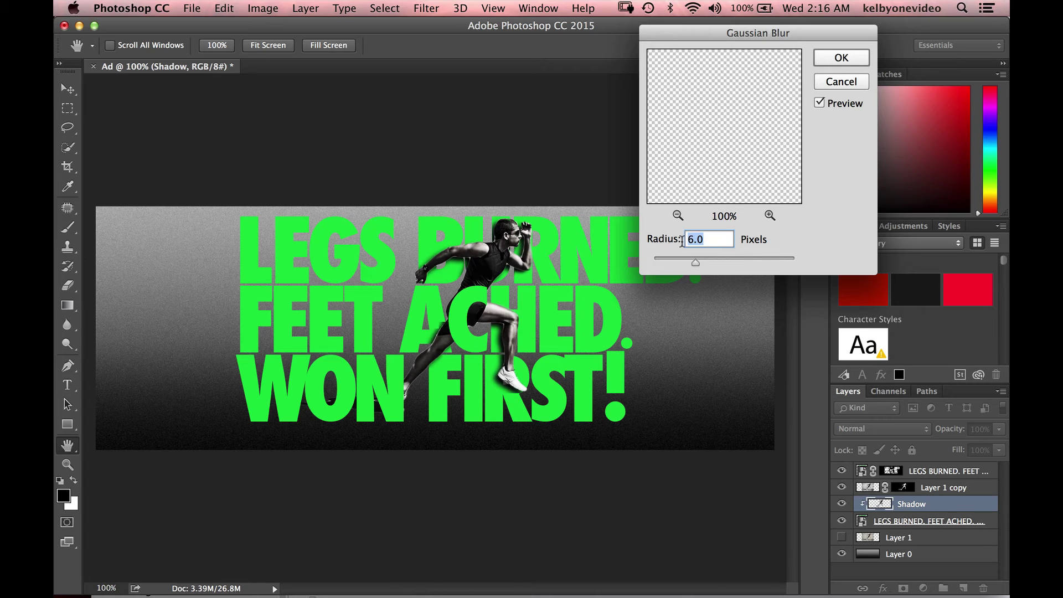
click(840, 57)
drag(952, 420, 907, 422)
Step: Paint black with an Overlay-mode brush on the runner's layer mask along the light fringe of the rear leg
key(super+equal)
key(super+equal)
key(super+equal)
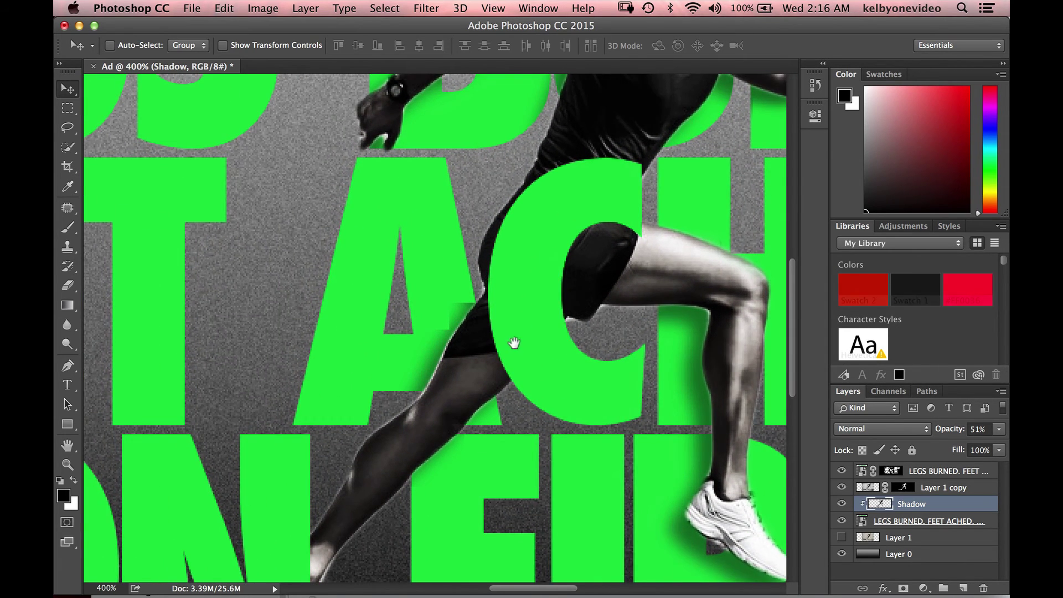
drag(513, 343, 611, 299)
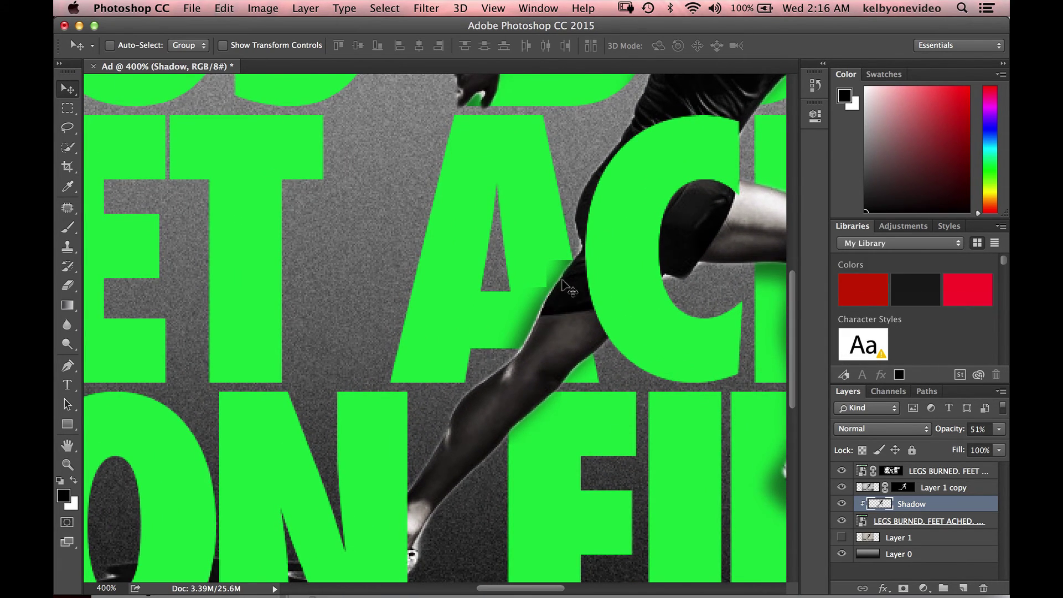
drag(647, 253, 542, 270)
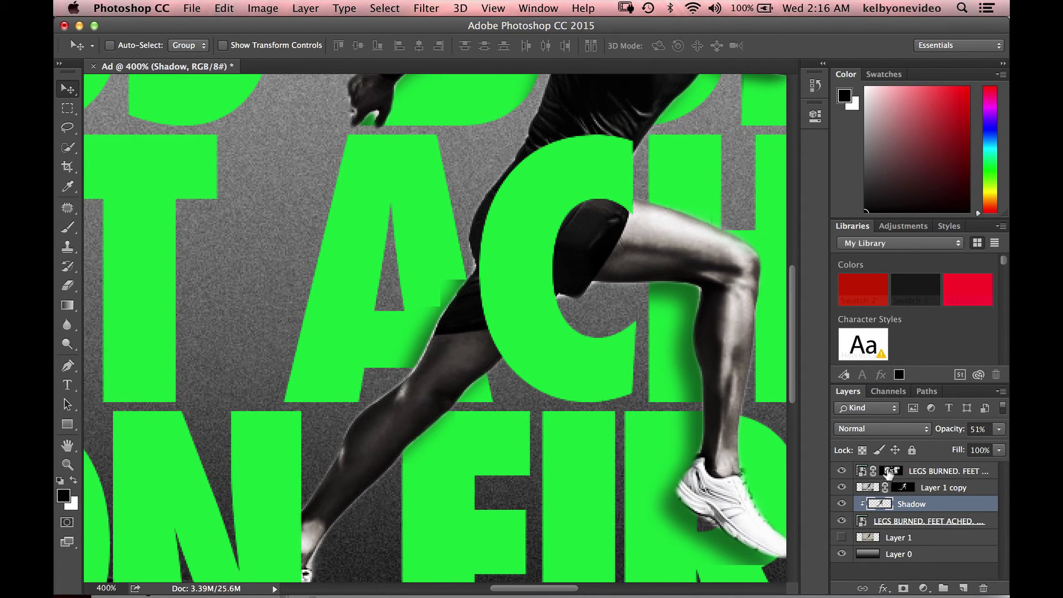
click(902, 488)
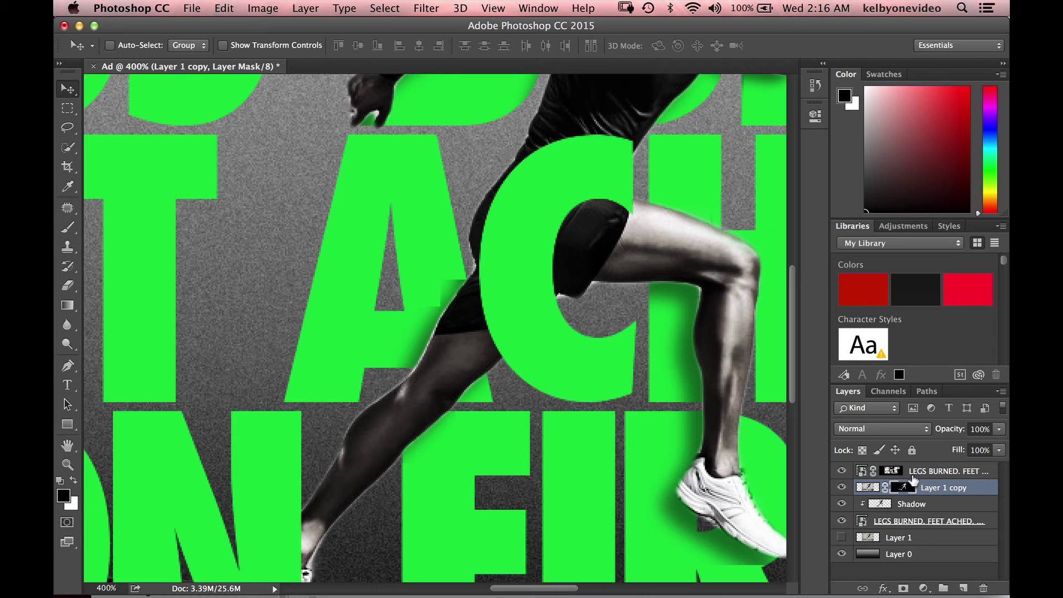
key(b)
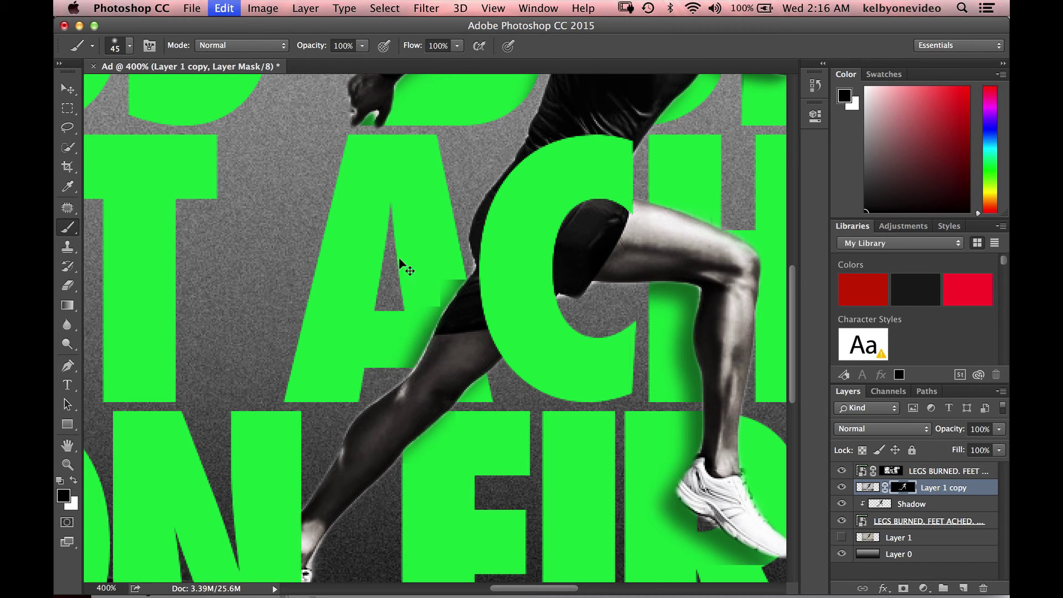
click(252, 45)
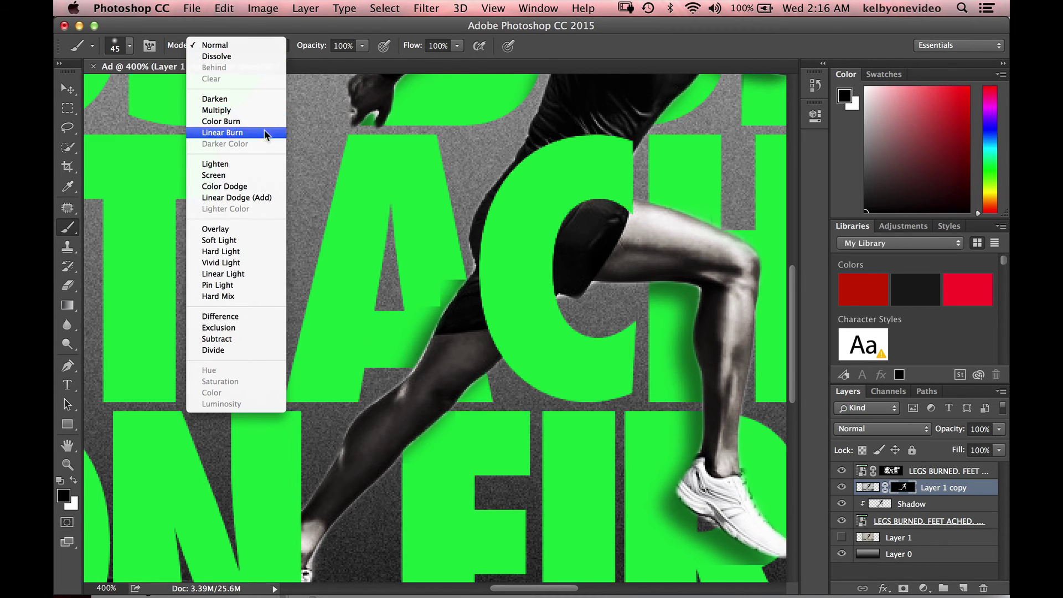
click(251, 229)
mouse_move(453, 314)
mouse_down()
mouse_move(385, 356)
mouse_move(413, 356)
mouse_move(397, 382)
mouse_move(469, 298)
mouse_move(409, 370)
mouse_move(346, 411)
mouse_move(271, 521)
mouse_move(297, 494)
mouse_move(331, 495)
mouse_move(364, 534)
mouse_move(299, 567)
mouse_move(319, 544)
mouse_up()
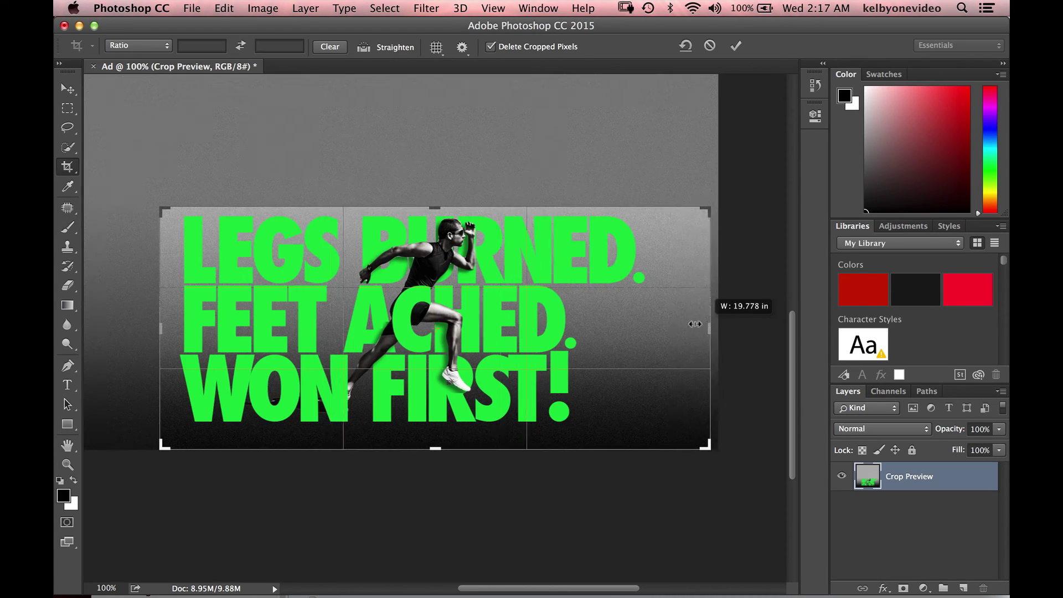
Step: Crop the canvas on both sides closer to the headline, keeping the full height
drag(694, 324, 689, 322)
key(Return)
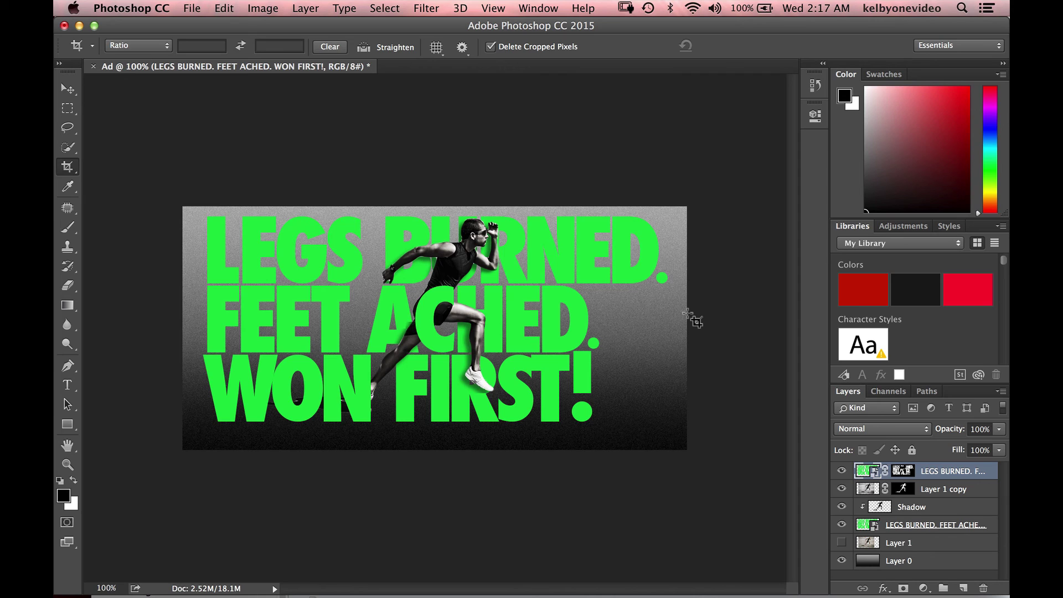
click(689, 315)
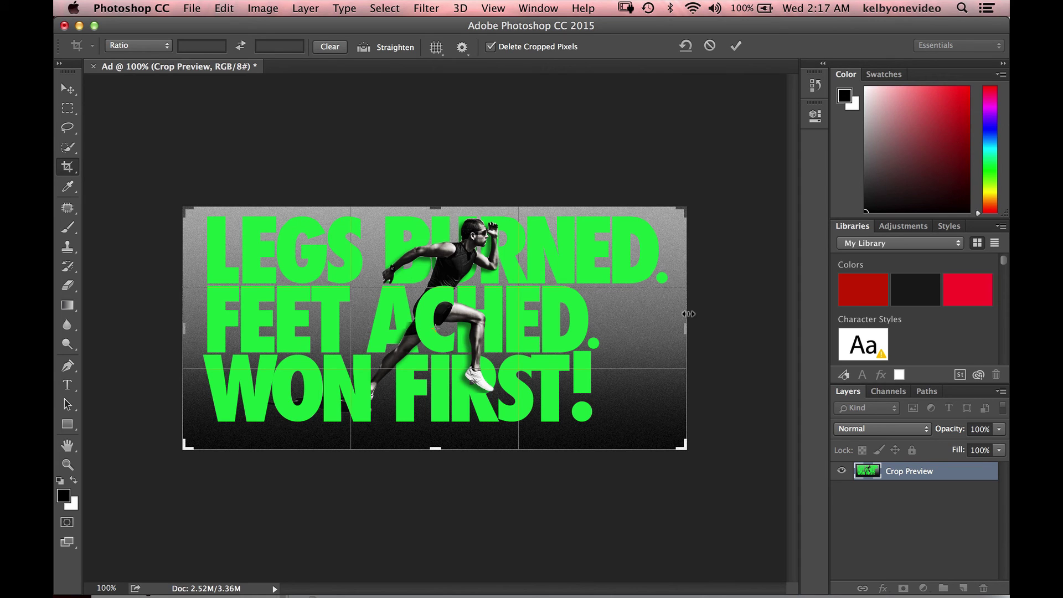
key(Return)
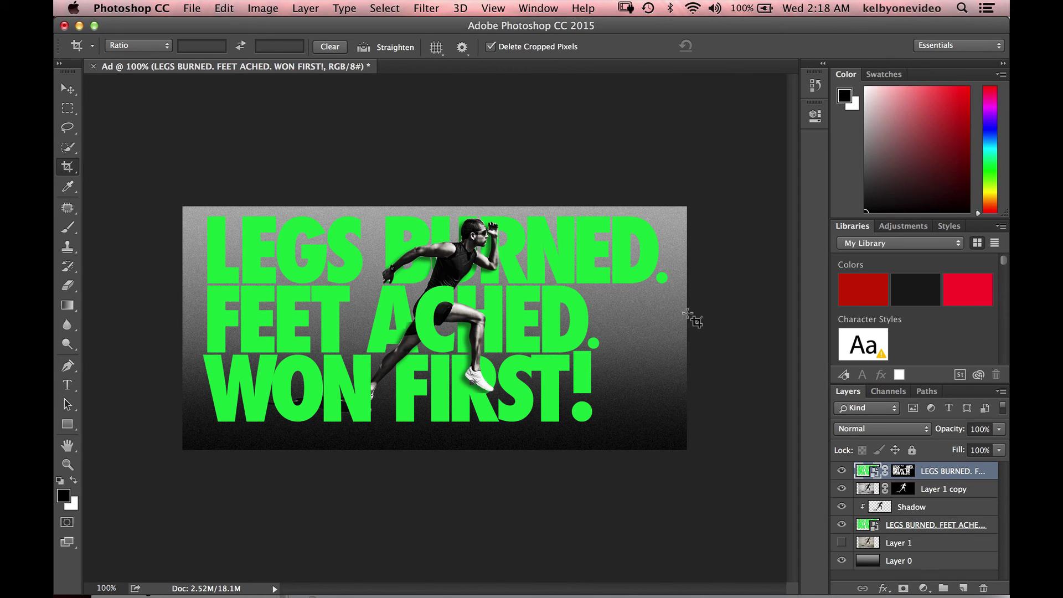